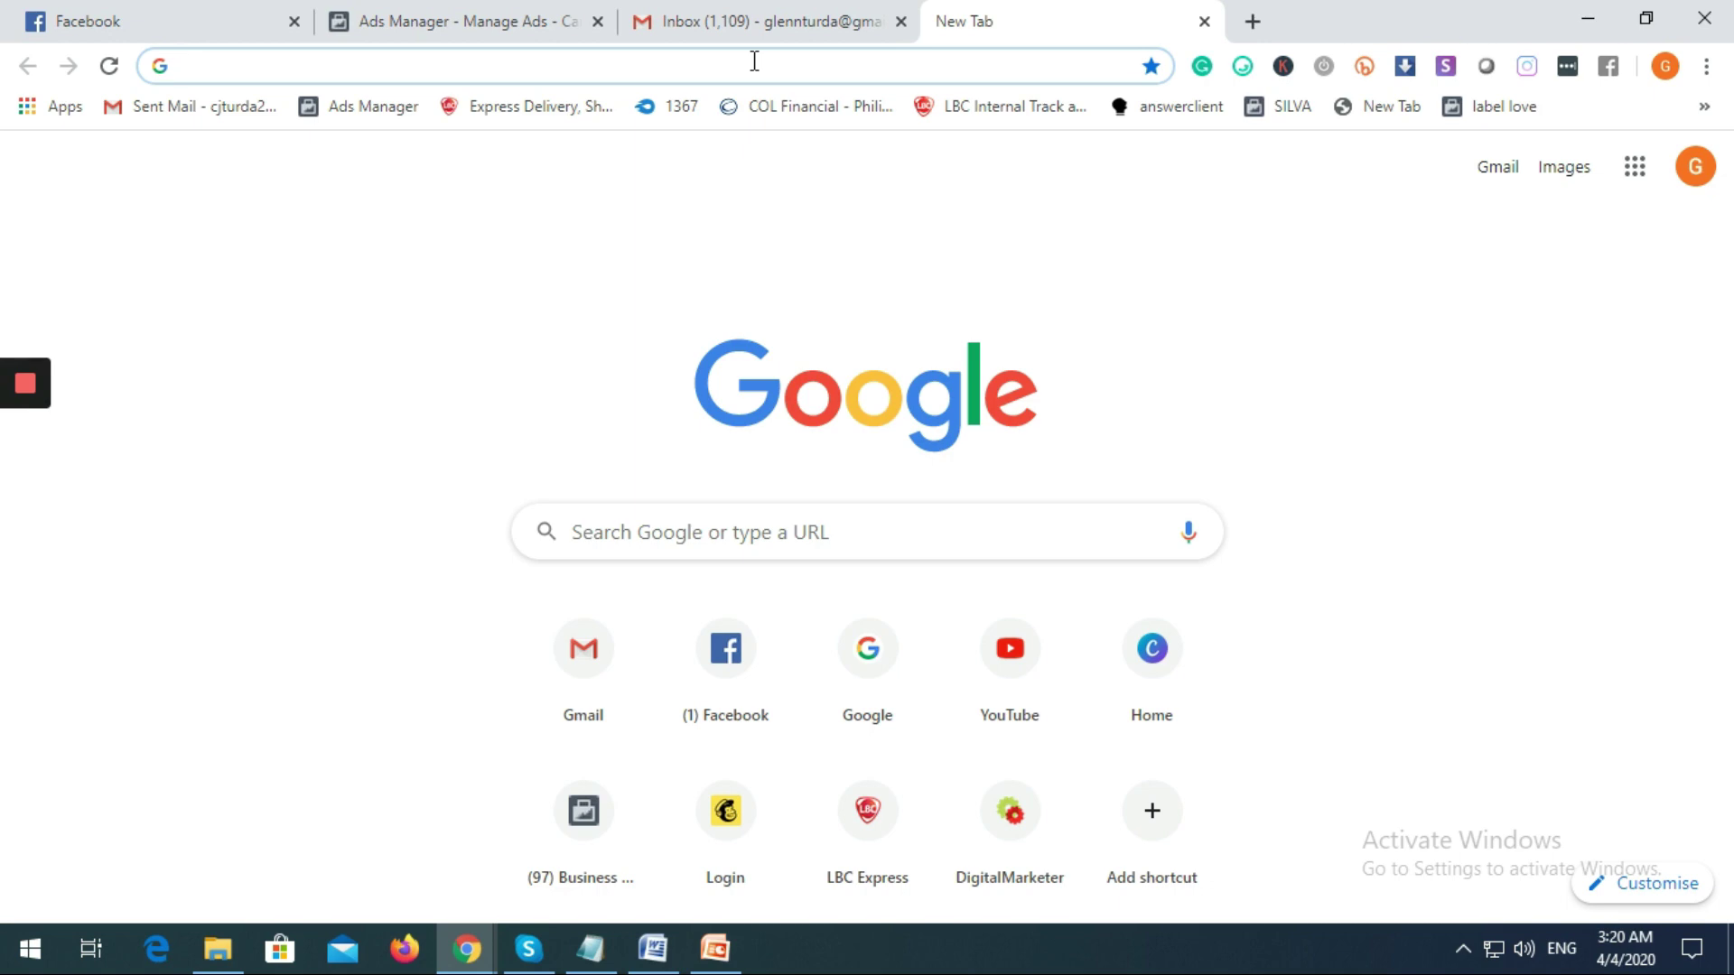
Search Google for 'chrome web store' and open the Chrome Web Store
{"action": "type", "text": "chrome web store"}
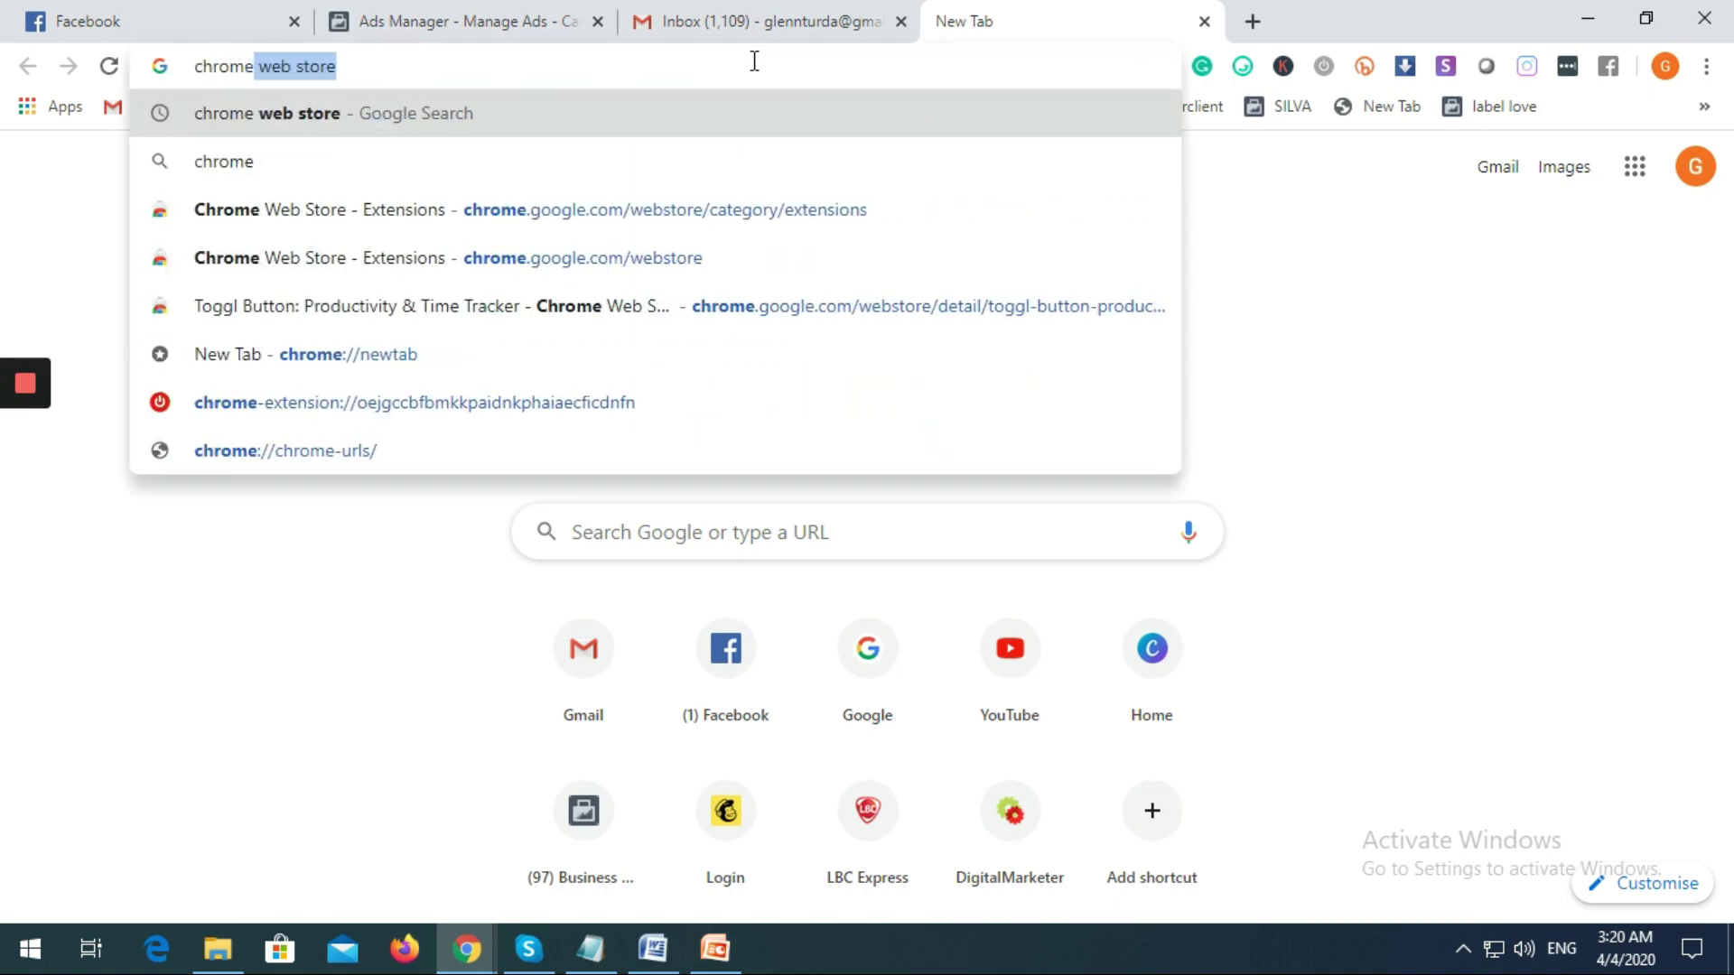
{"action": "key", "text": "Return"}
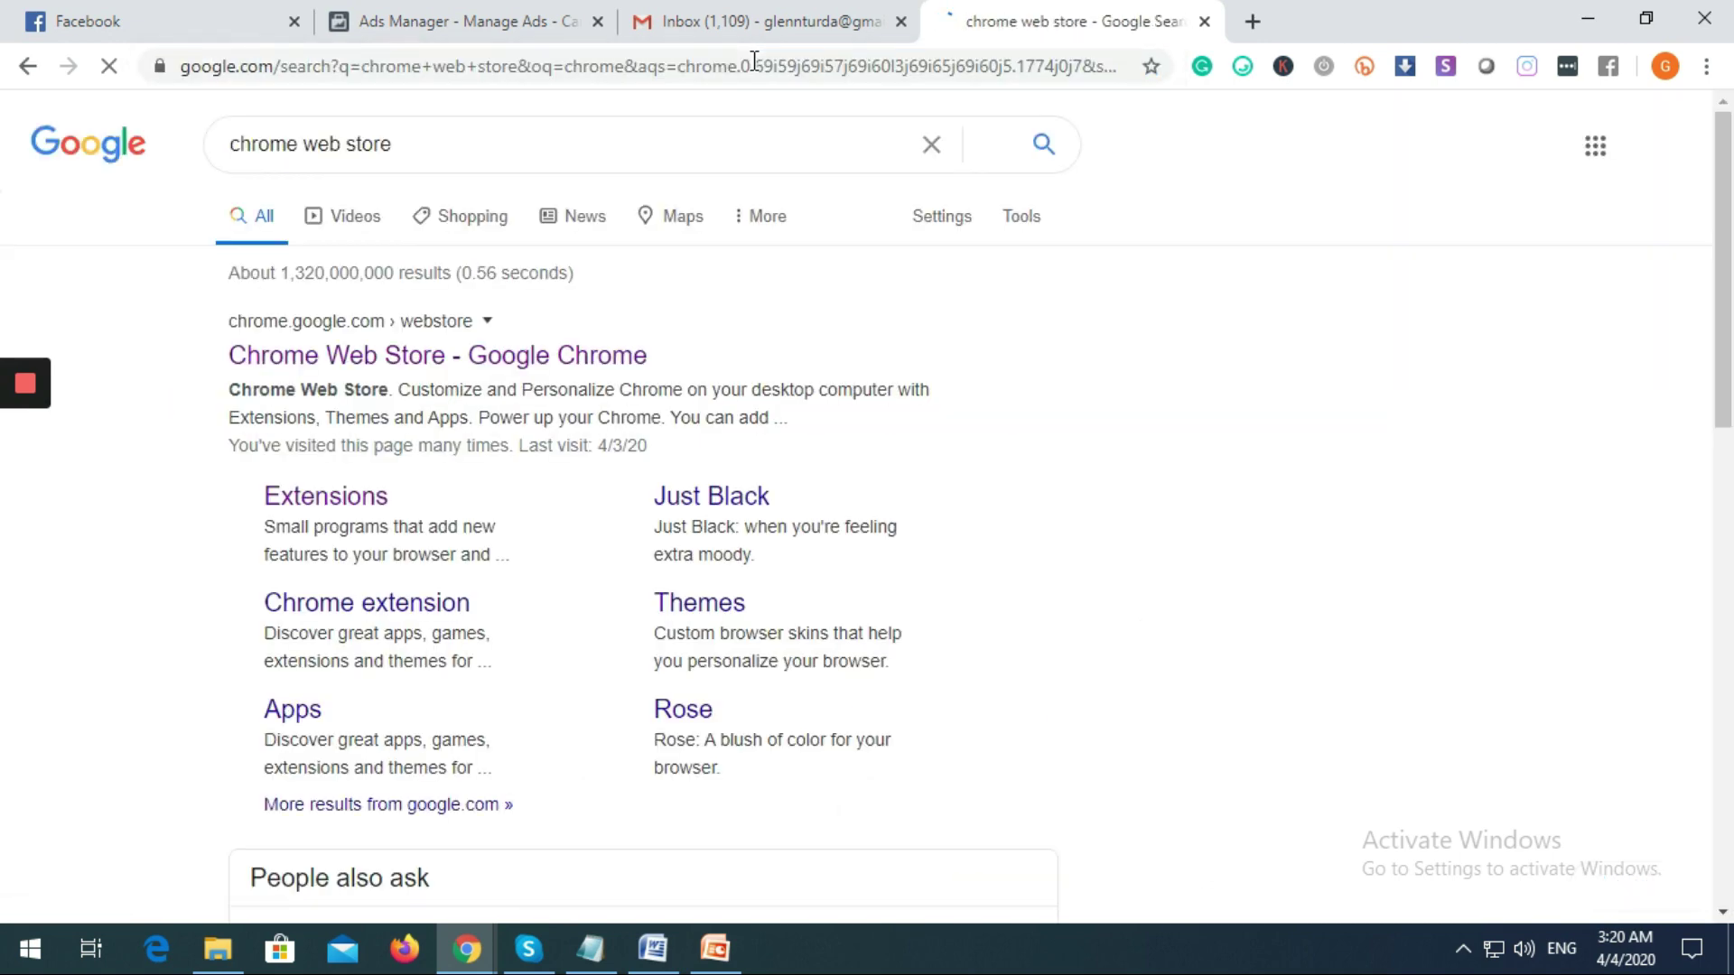
{"action": "left_click", "coordinate": [640, 358]}
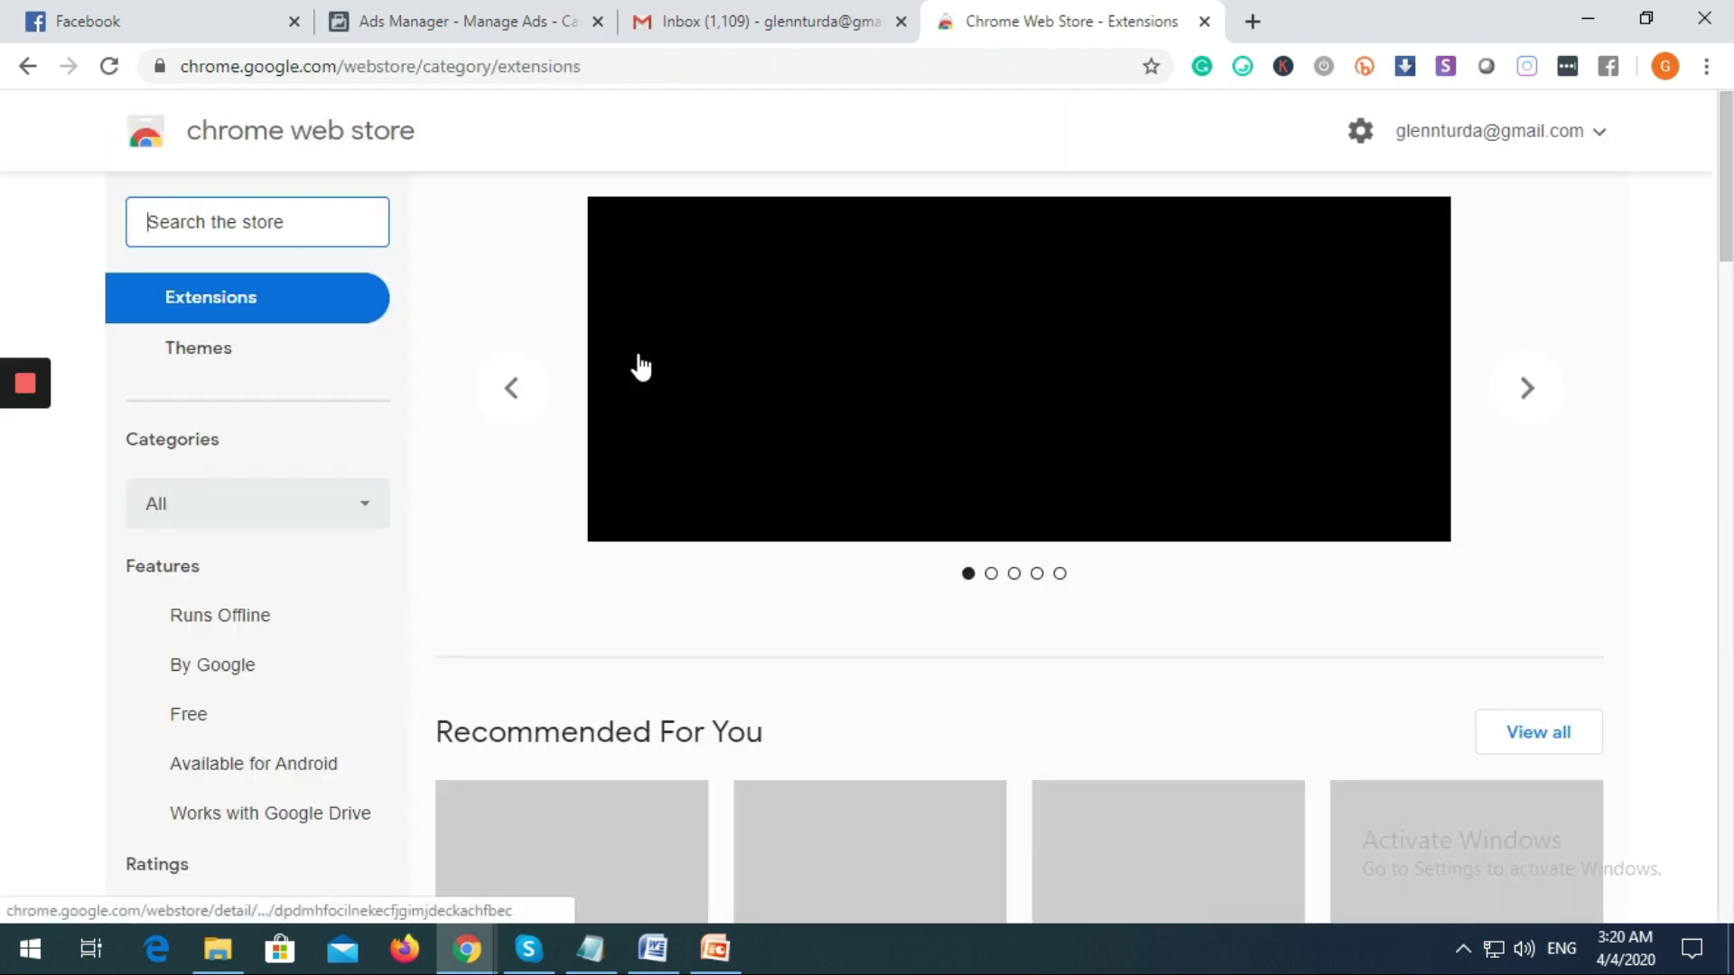
Search the store for snov.io to list its extensions
{"action": "left_click", "coordinate": [285, 225]}
{"action": "type", "text": "snow"}
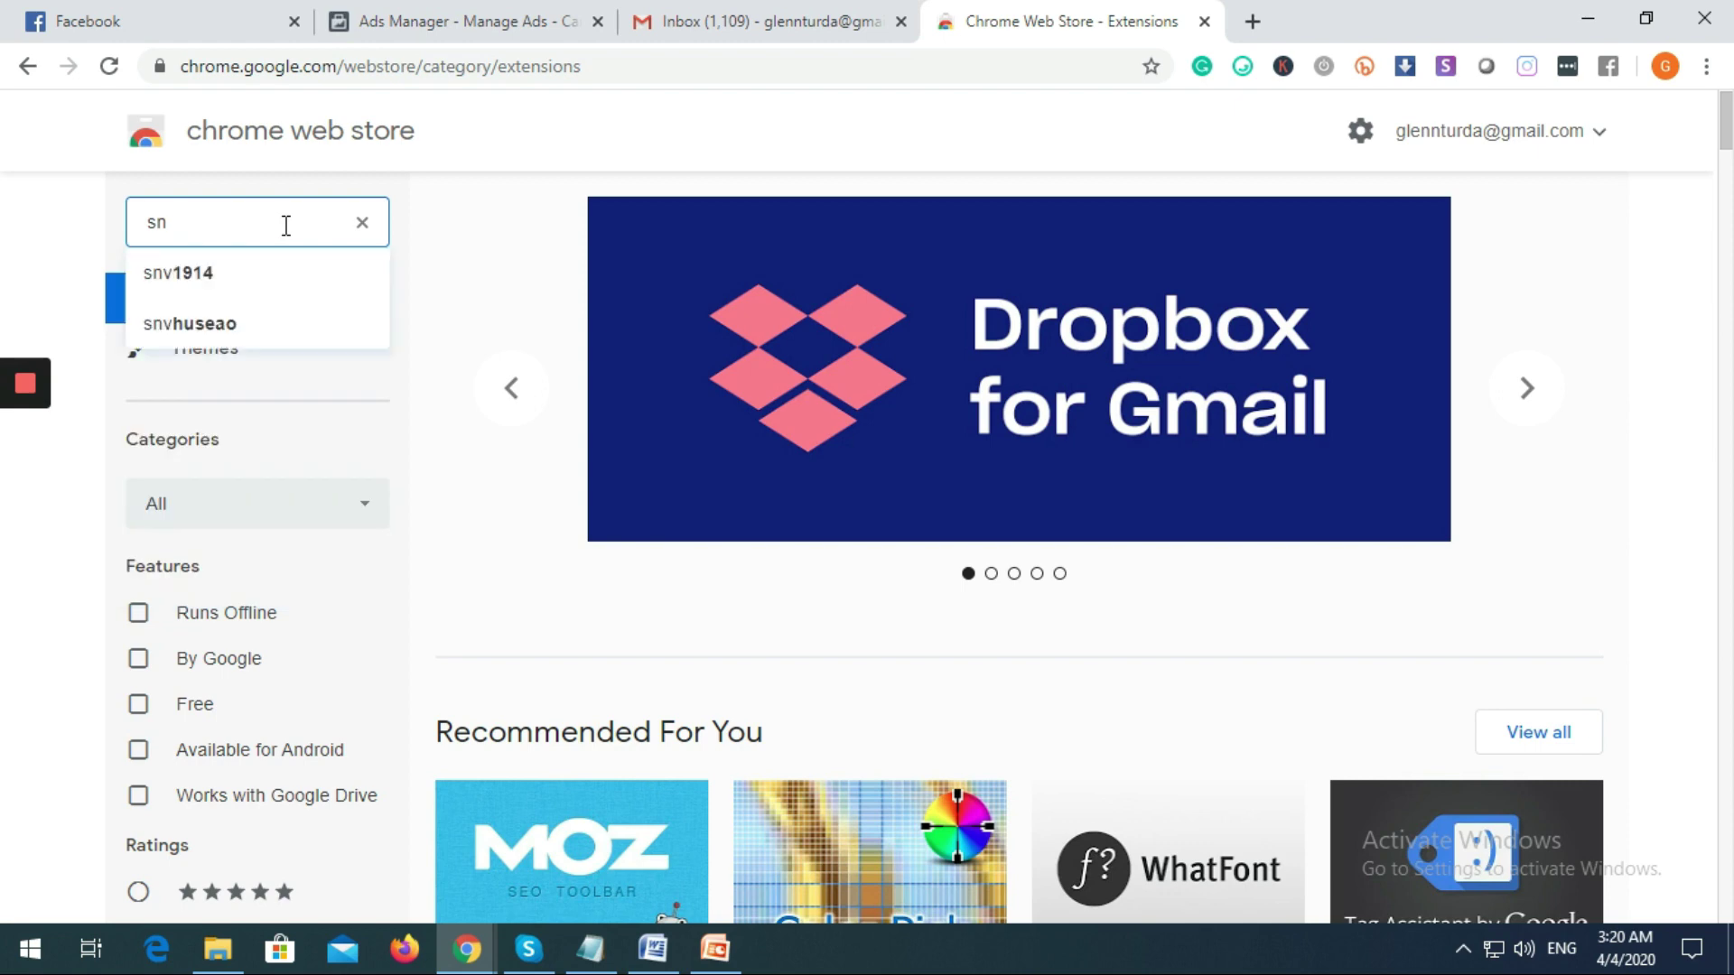
{"action": "type", "text": ".io"}
{"action": "key", "text": "Return"}
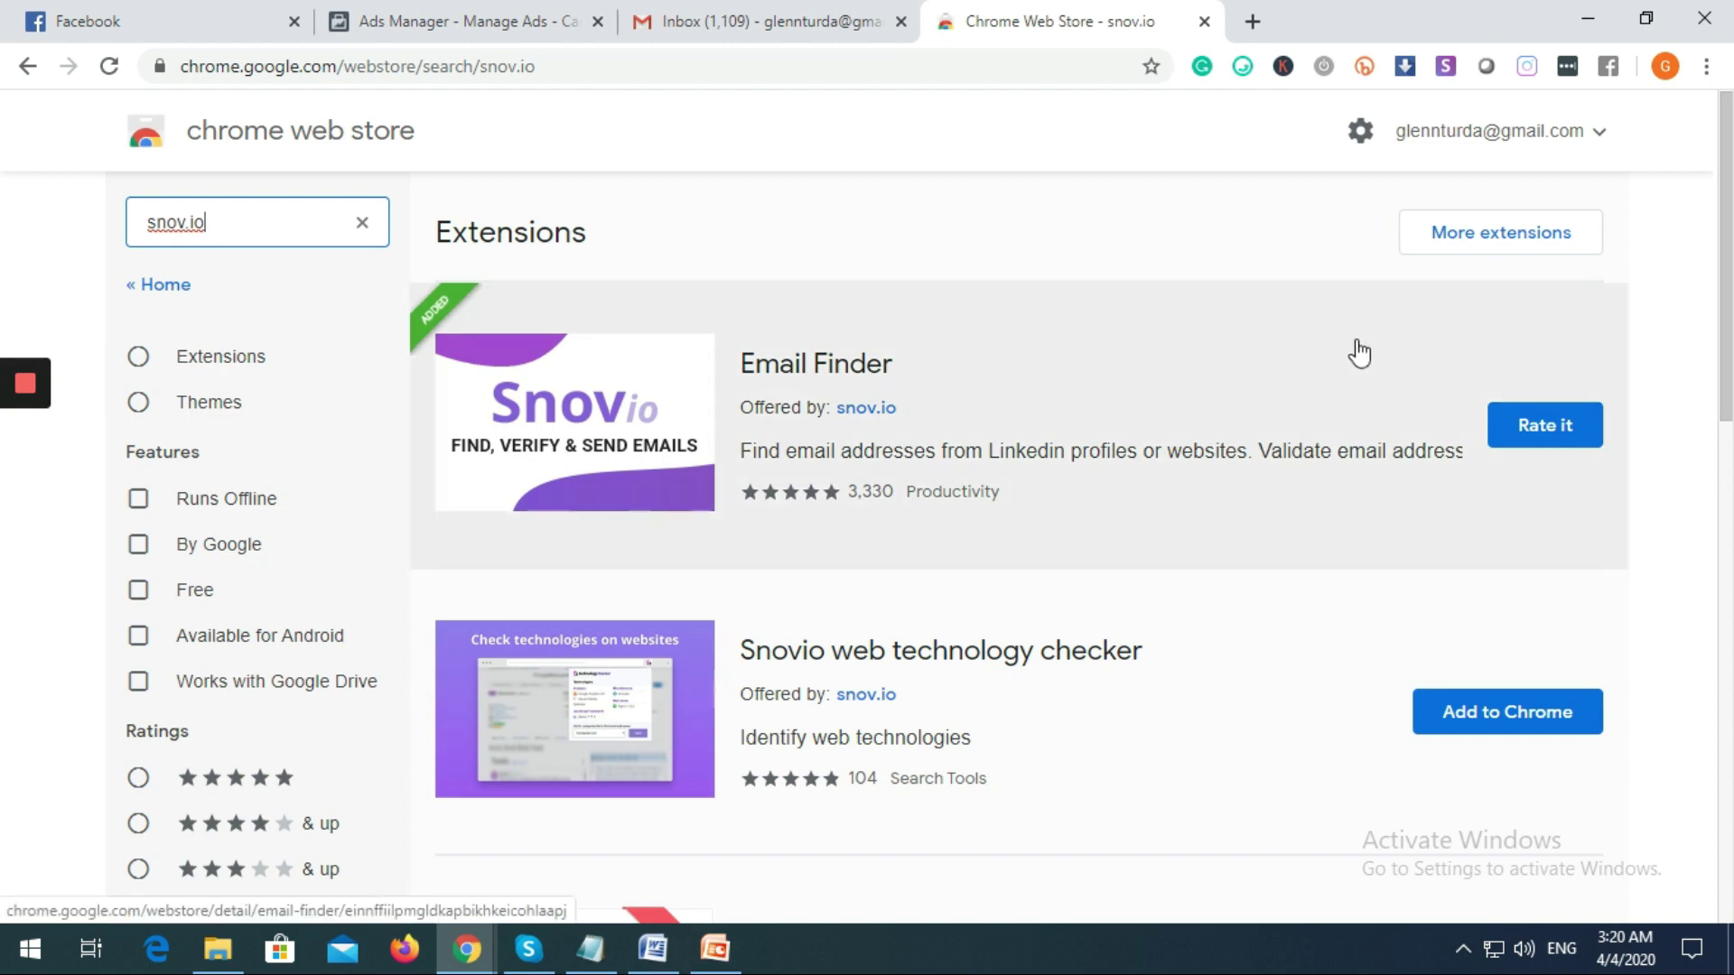
{"action": "scroll", "coordinate": [1354, 339], "scroll_direction": "down", "scroll_amount": 3}
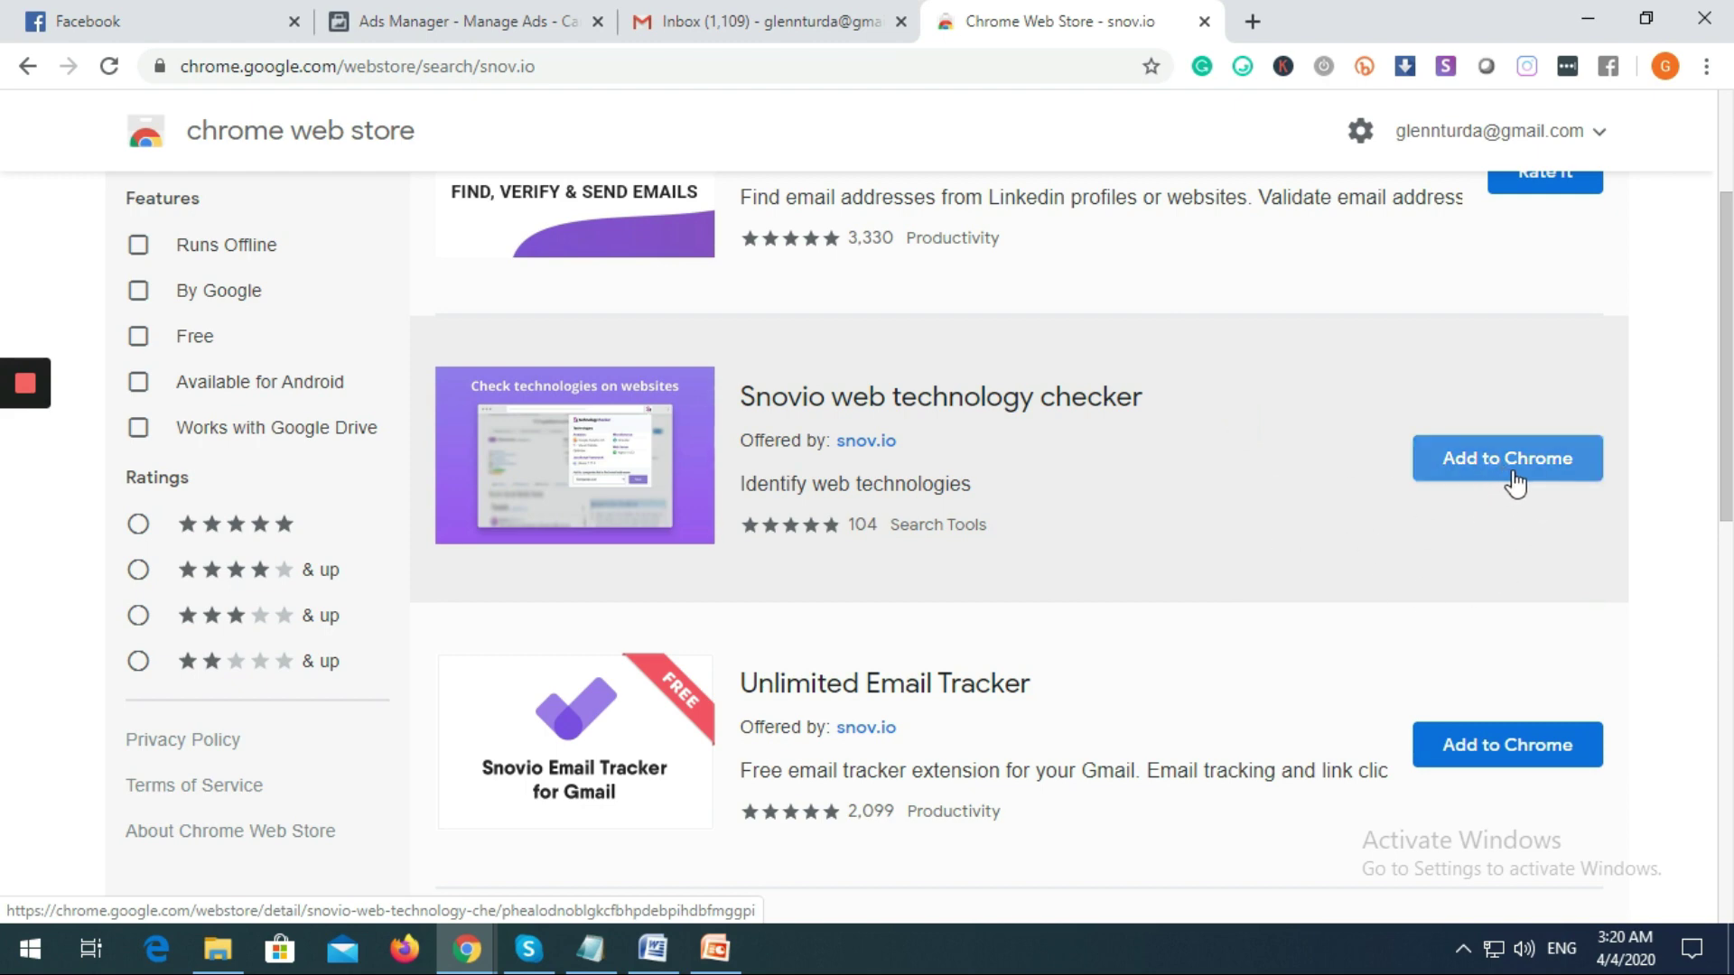
{"action": "scroll", "coordinate": [1507, 496], "scroll_direction": "up", "scroll_amount": 2}
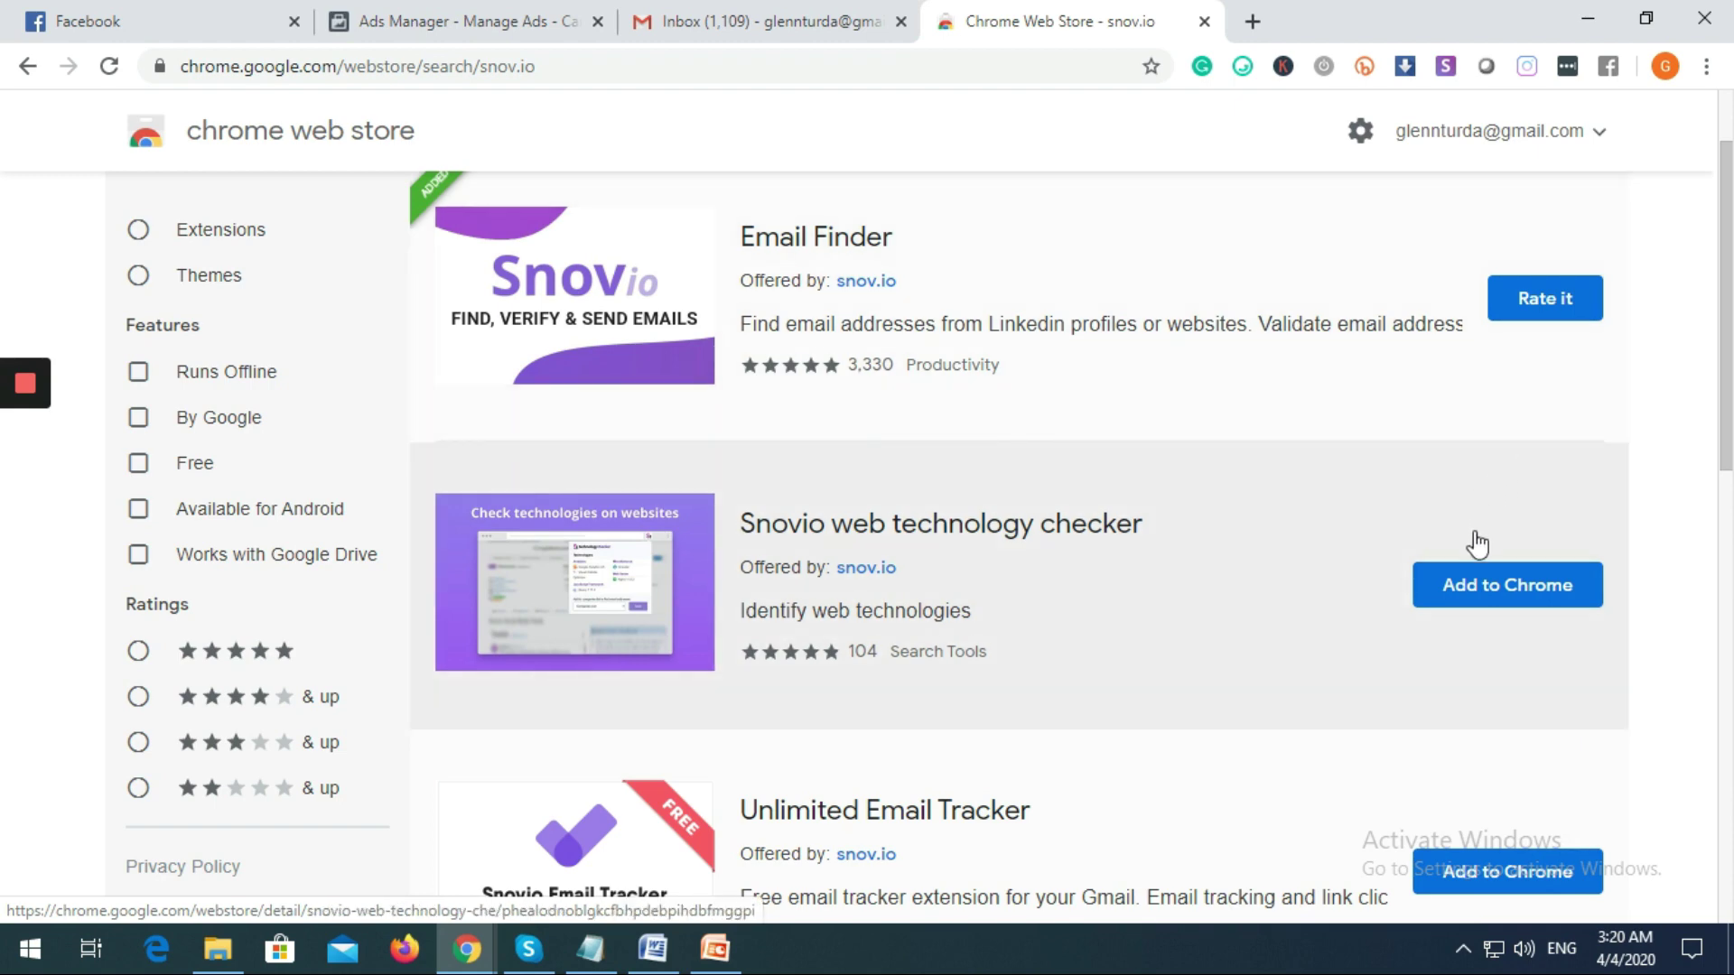
{"action": "scroll", "coordinate": [1478, 544], "scroll_direction": "up", "scroll_amount": 2}
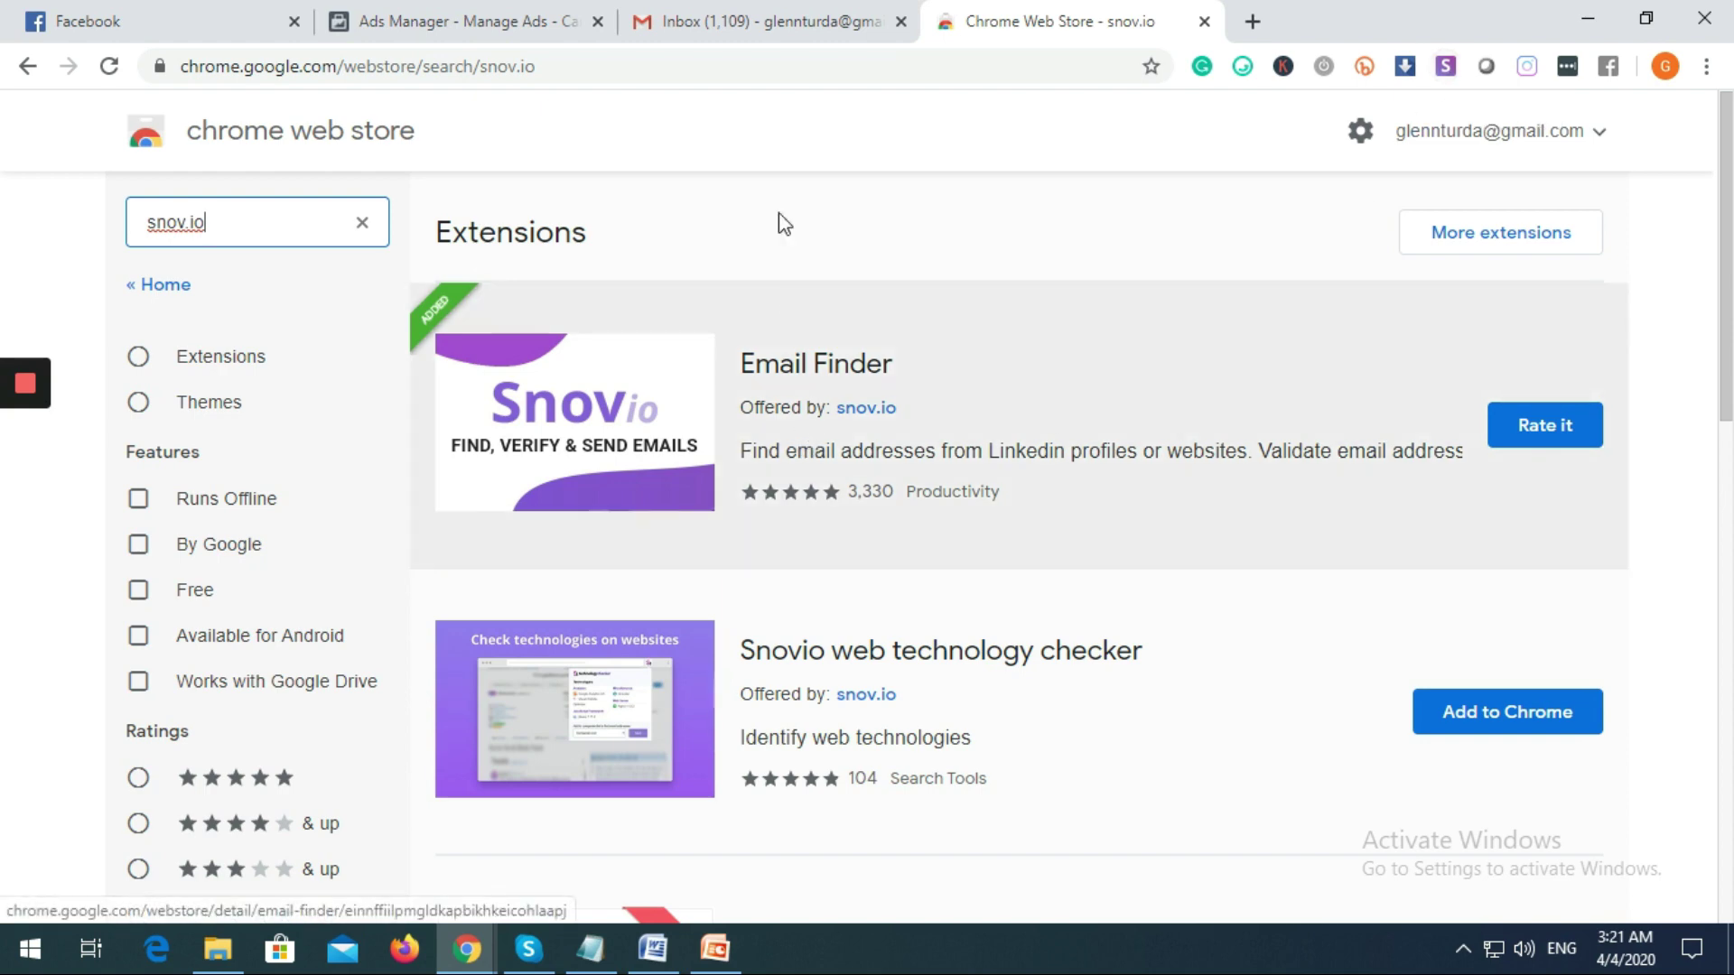
In a new tab, go to google.com and search for 'coaches website'
{"action": "left_click", "coordinate": [1251, 23]}
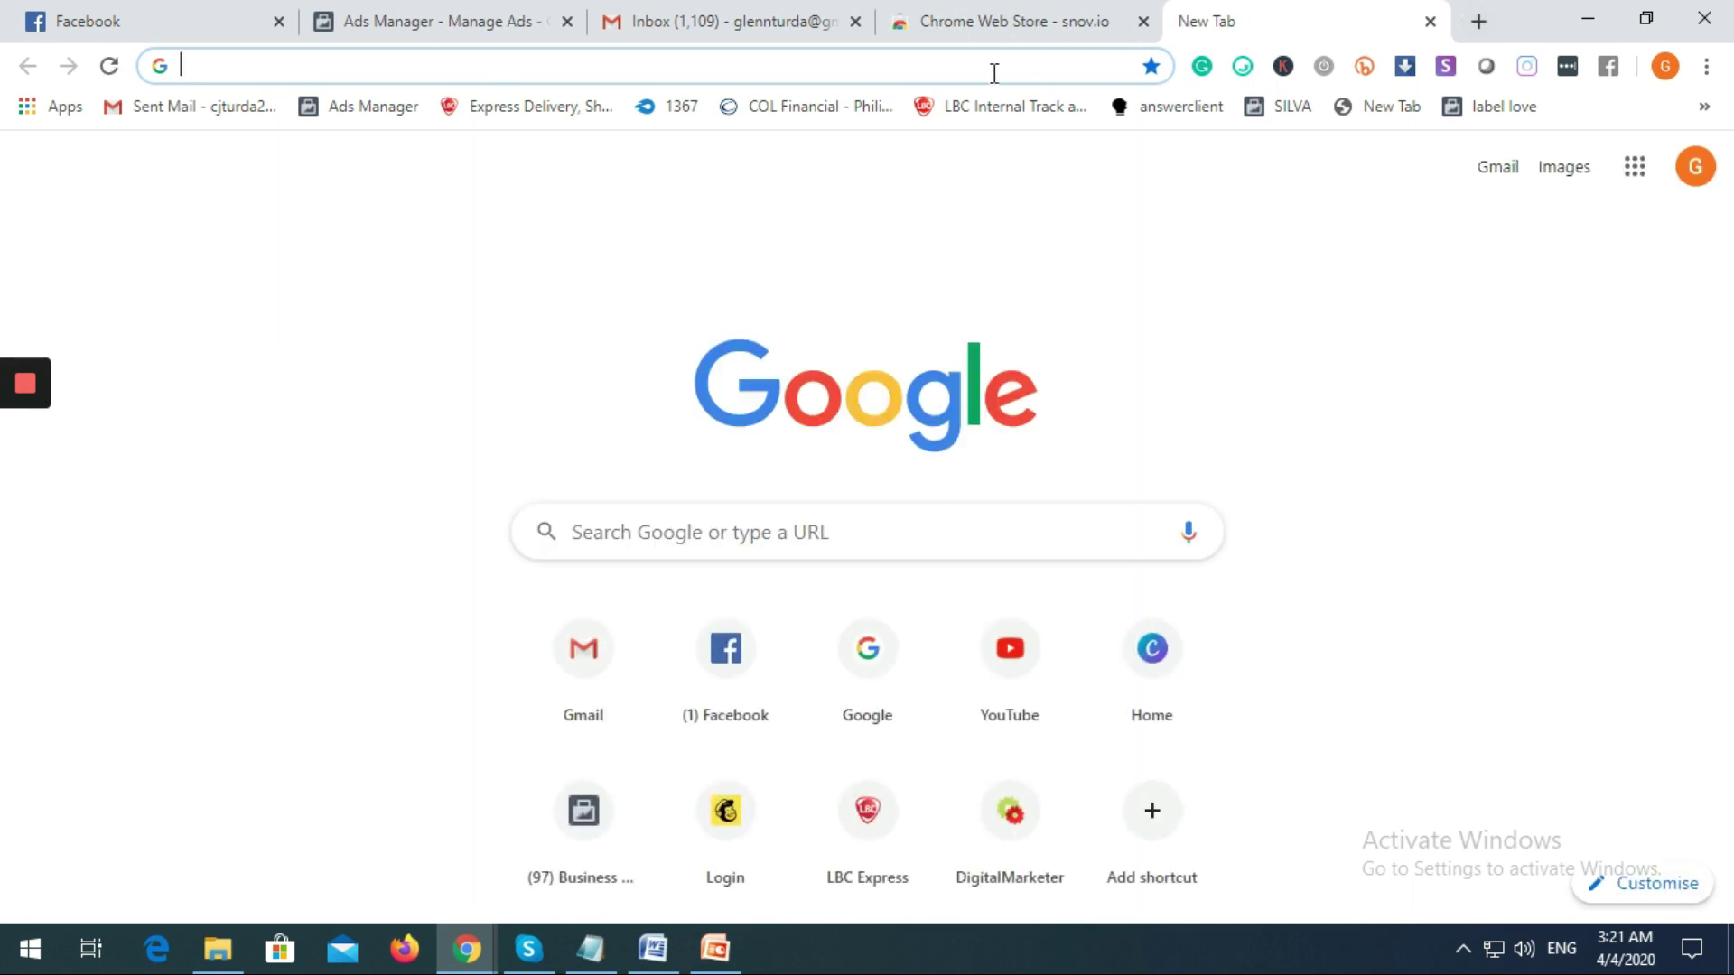
{"action": "type", "text": "goog"}
{"action": "key", "text": "Return"}
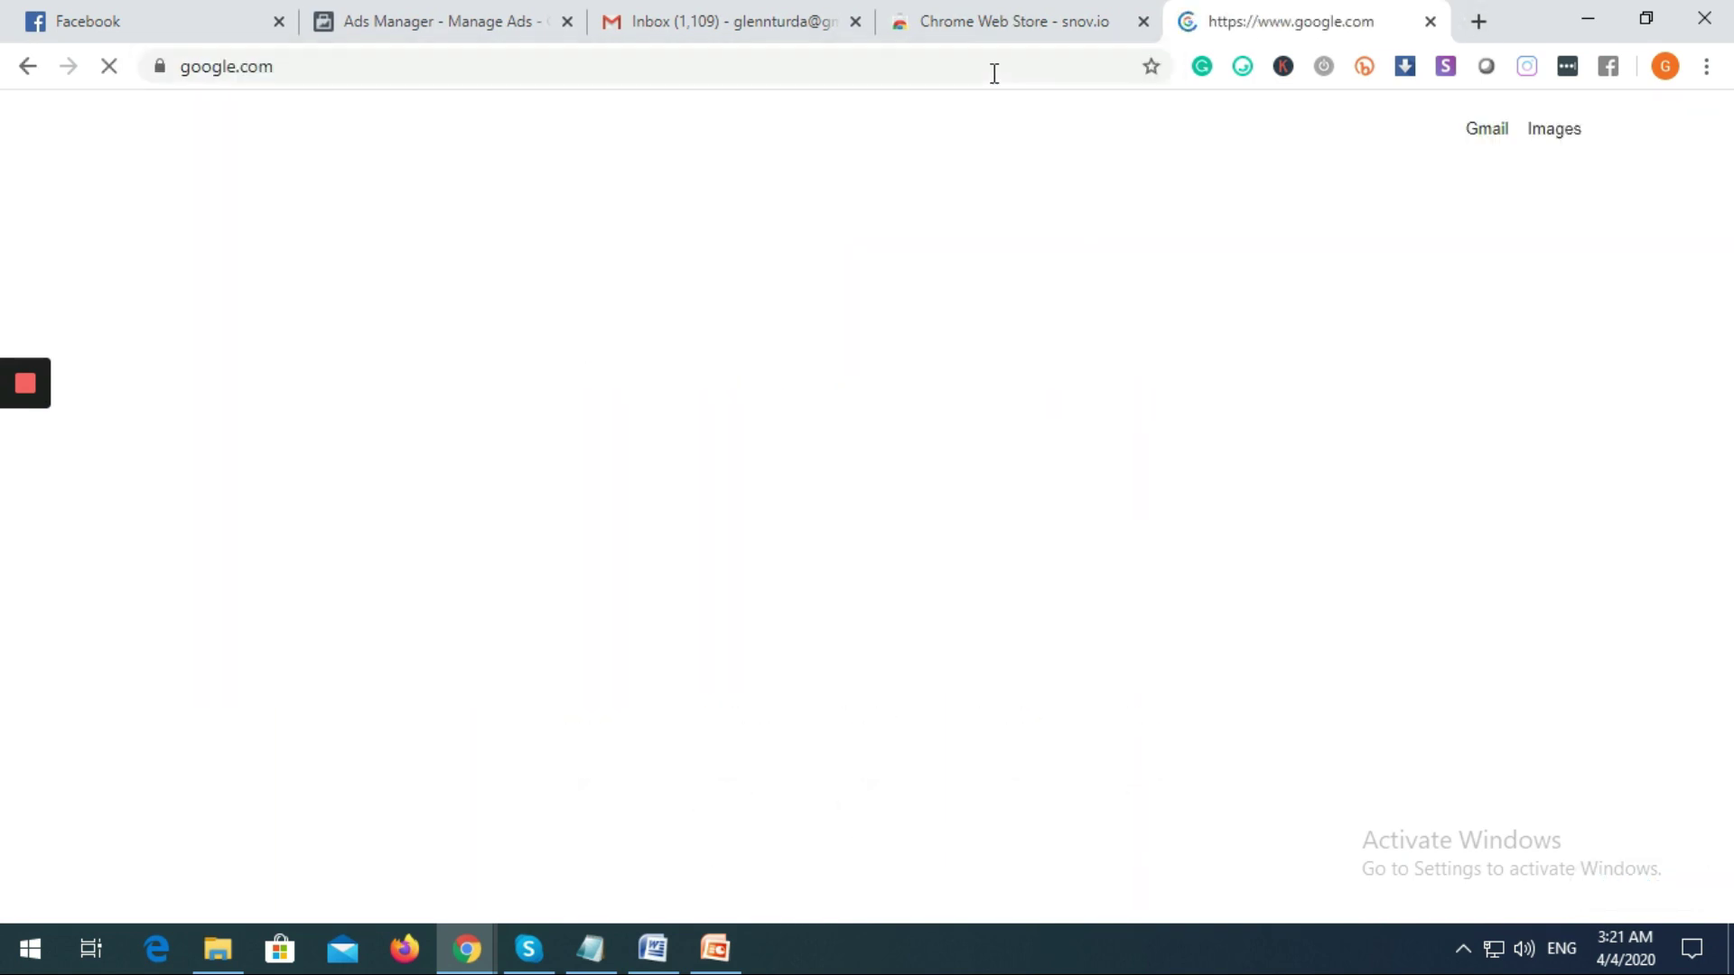
{"action": "type", "text": "coaches website"}
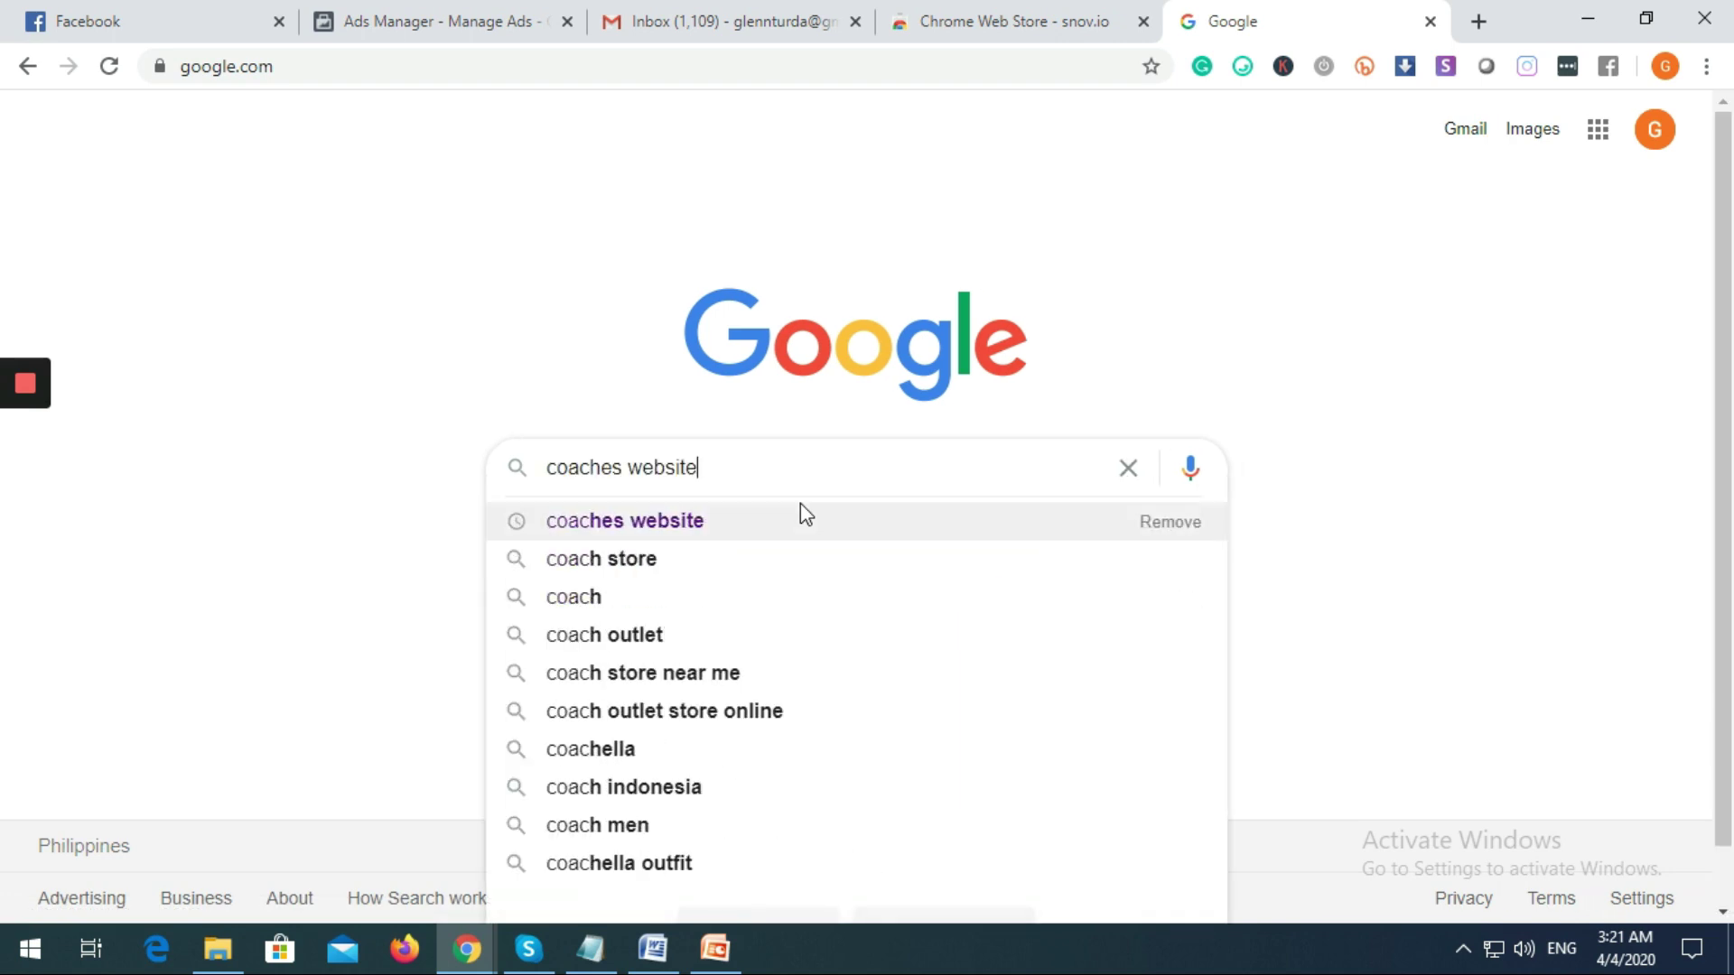
{"action": "left_click", "coordinate": [801, 505]}
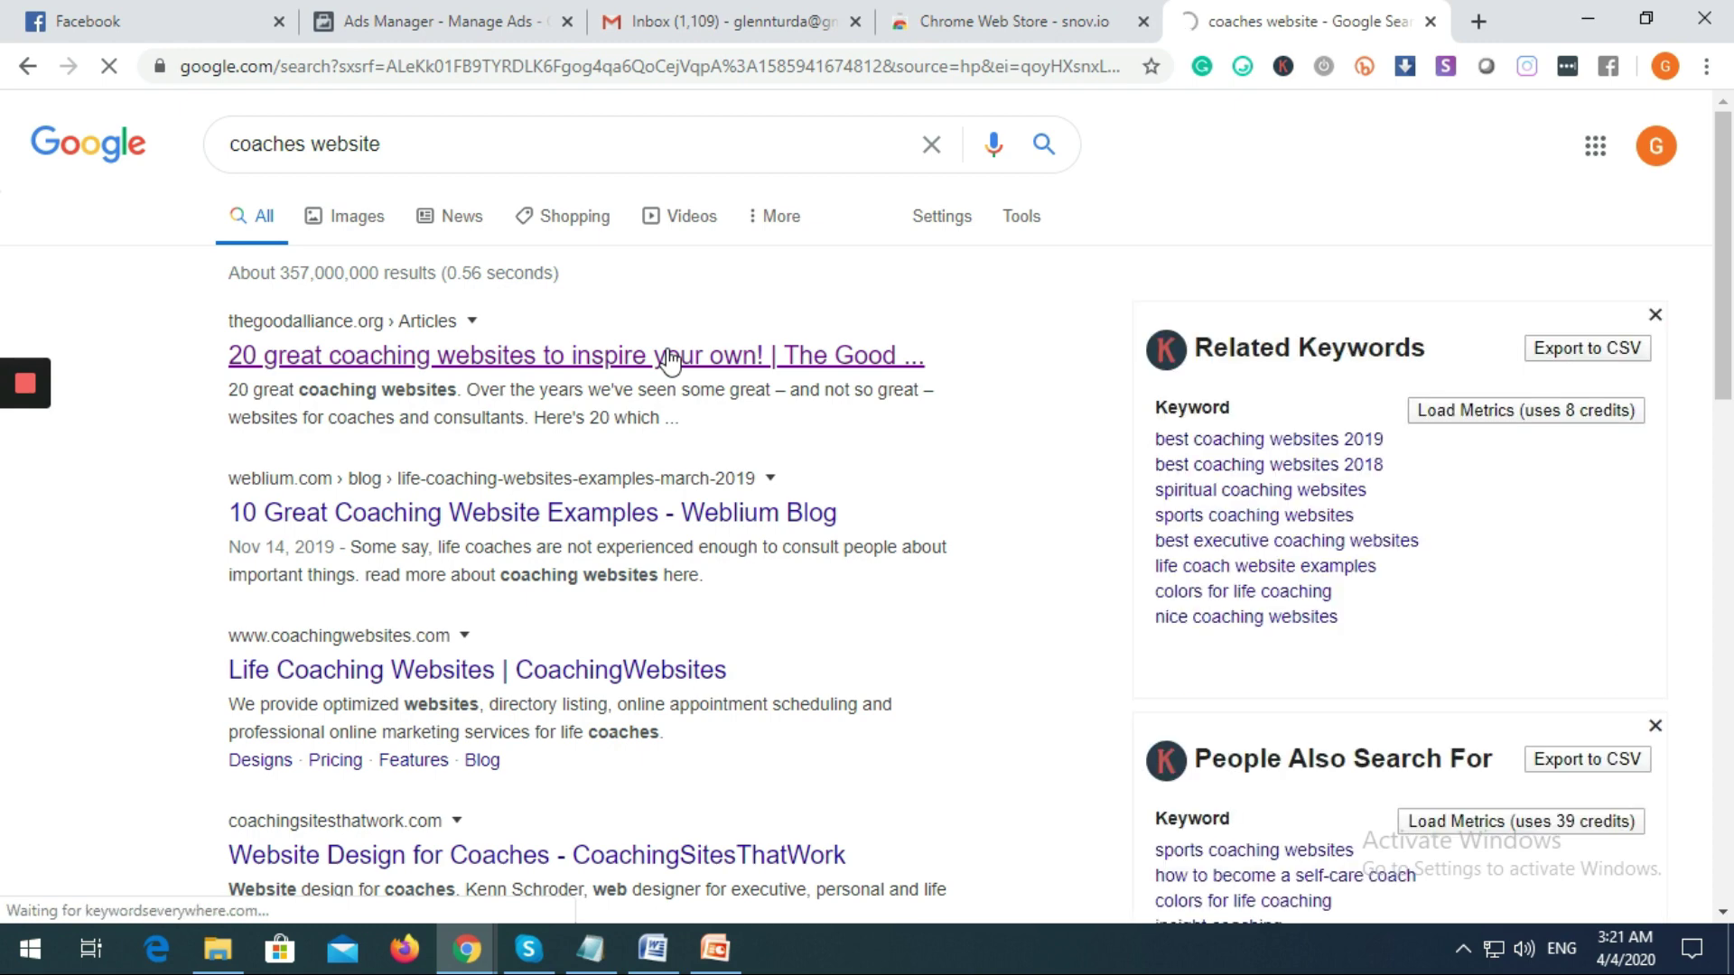
Open The Good Alliance '20 great coaching websites' article and visit the first coach's site
{"action": "left_click", "coordinate": [670, 360]}
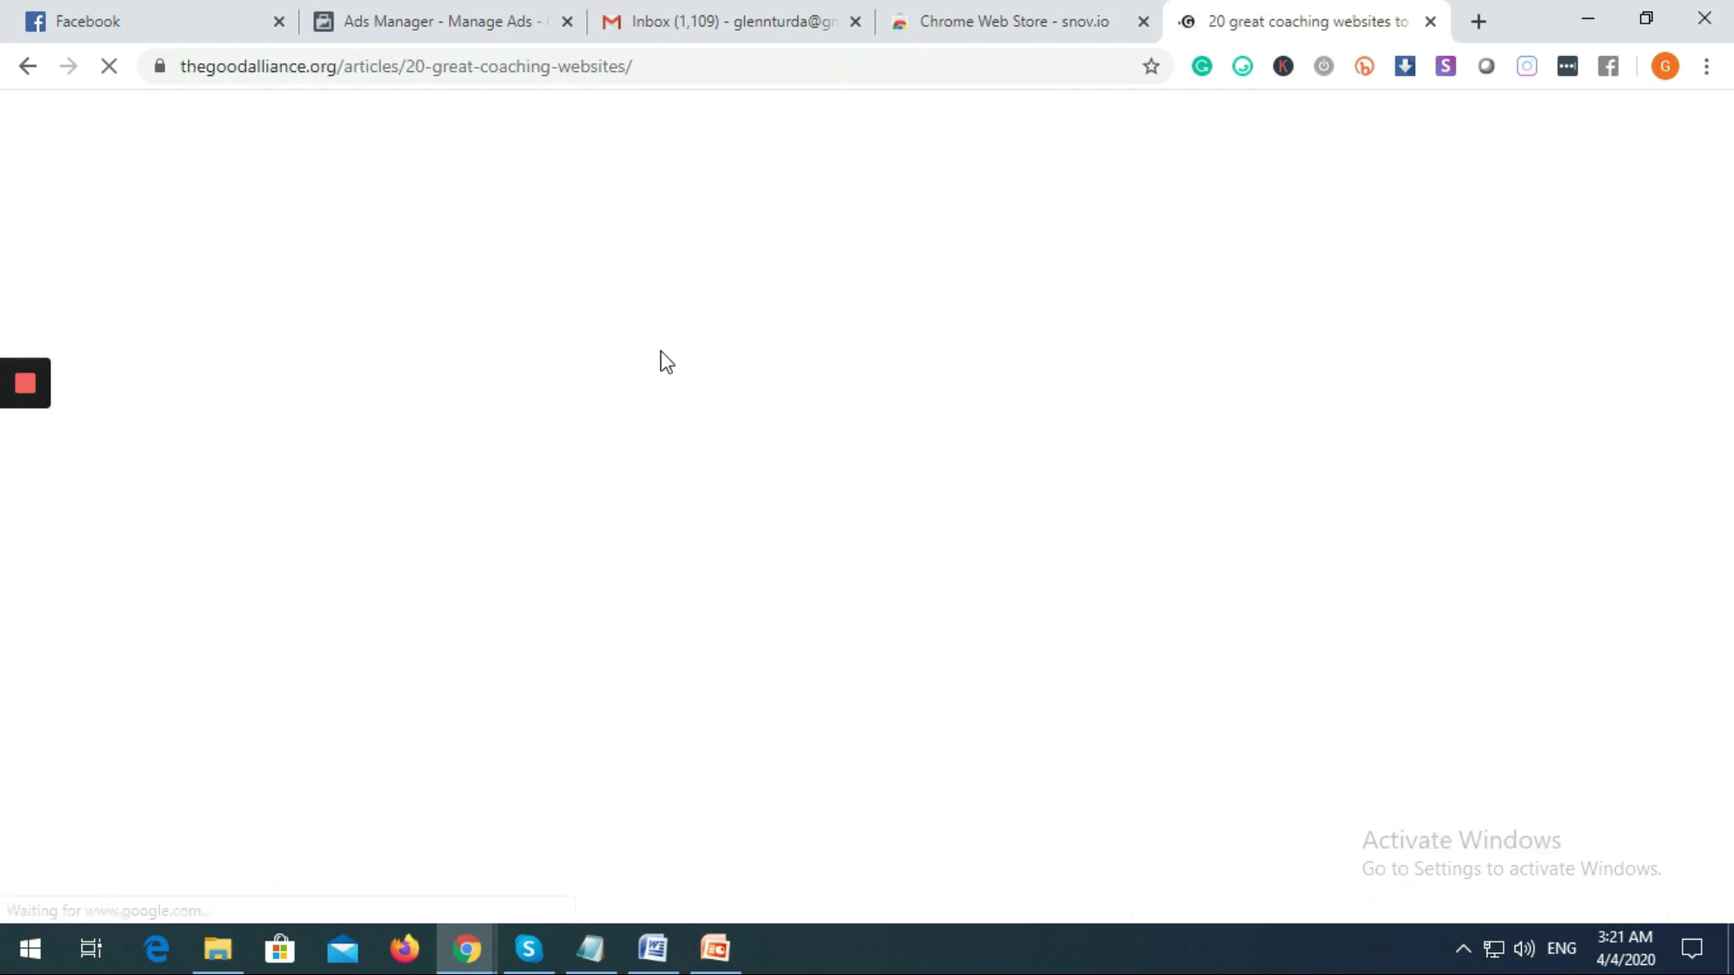
{"action": "scroll", "coordinate": [1012, 361], "scroll_direction": "down", "scroll_amount": 3}
{"action": "scroll", "coordinate": [1009, 366], "scroll_direction": "down", "scroll_amount": 5}
{"action": "scroll", "coordinate": [994, 370], "scroll_direction": "down", "scroll_amount": 10}
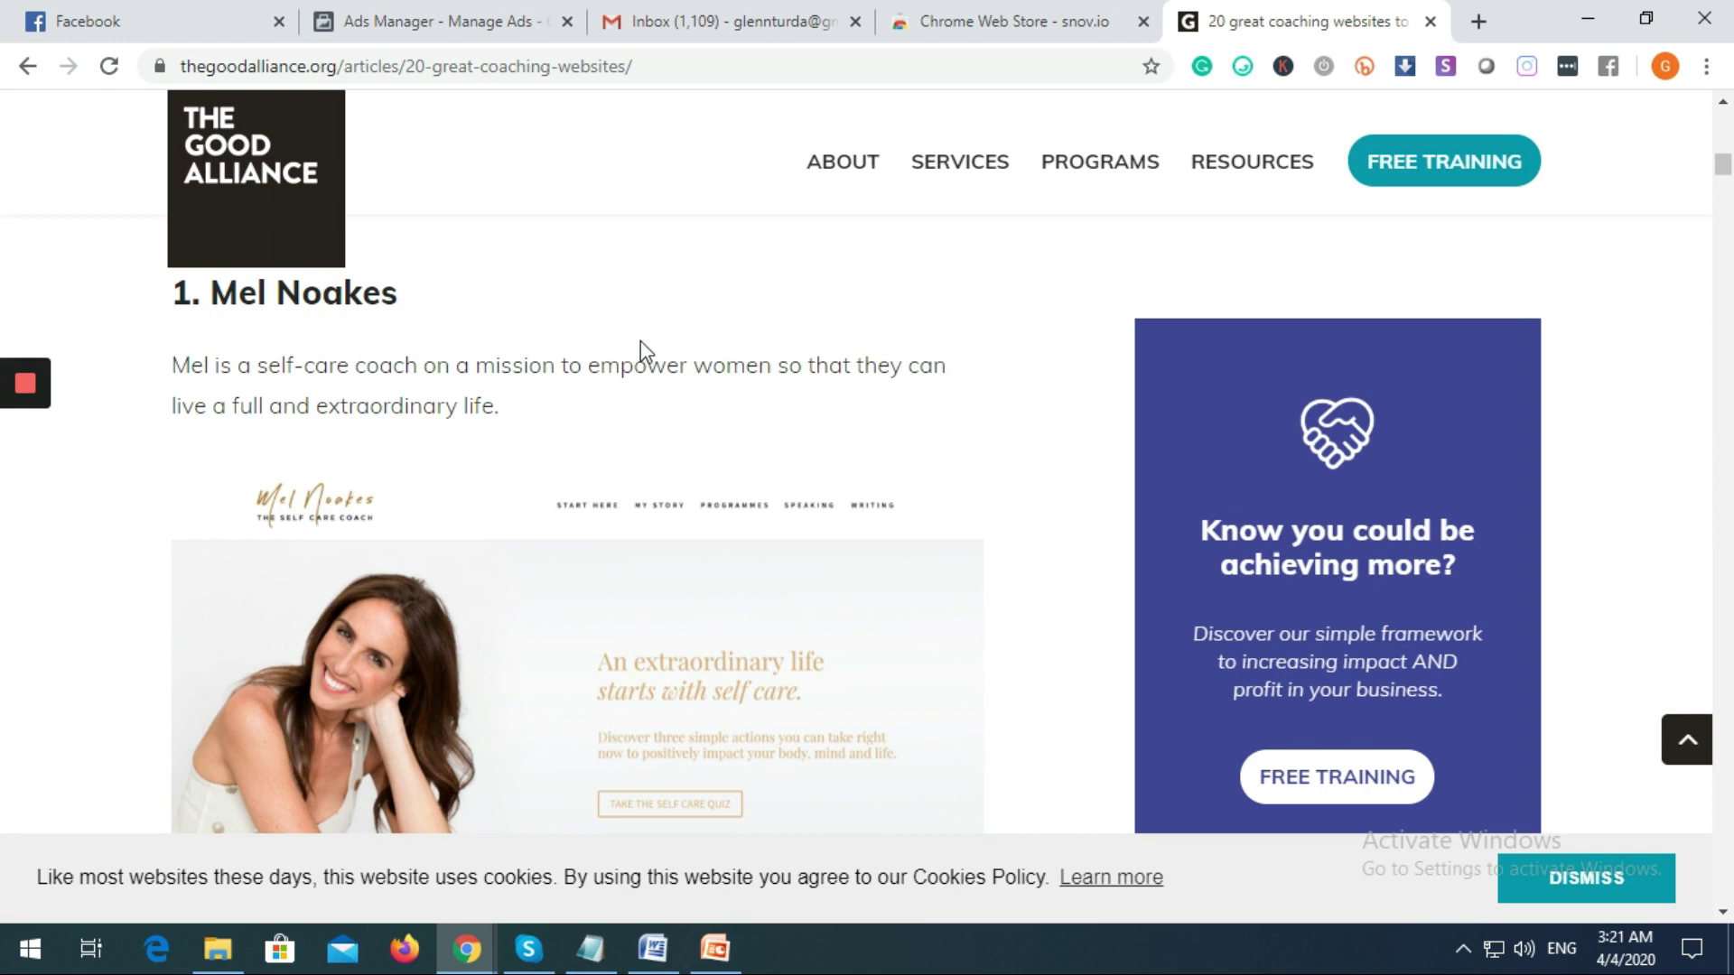
{"action": "scroll", "coordinate": [909, 391], "scroll_direction": "down", "scroll_amount": 8}
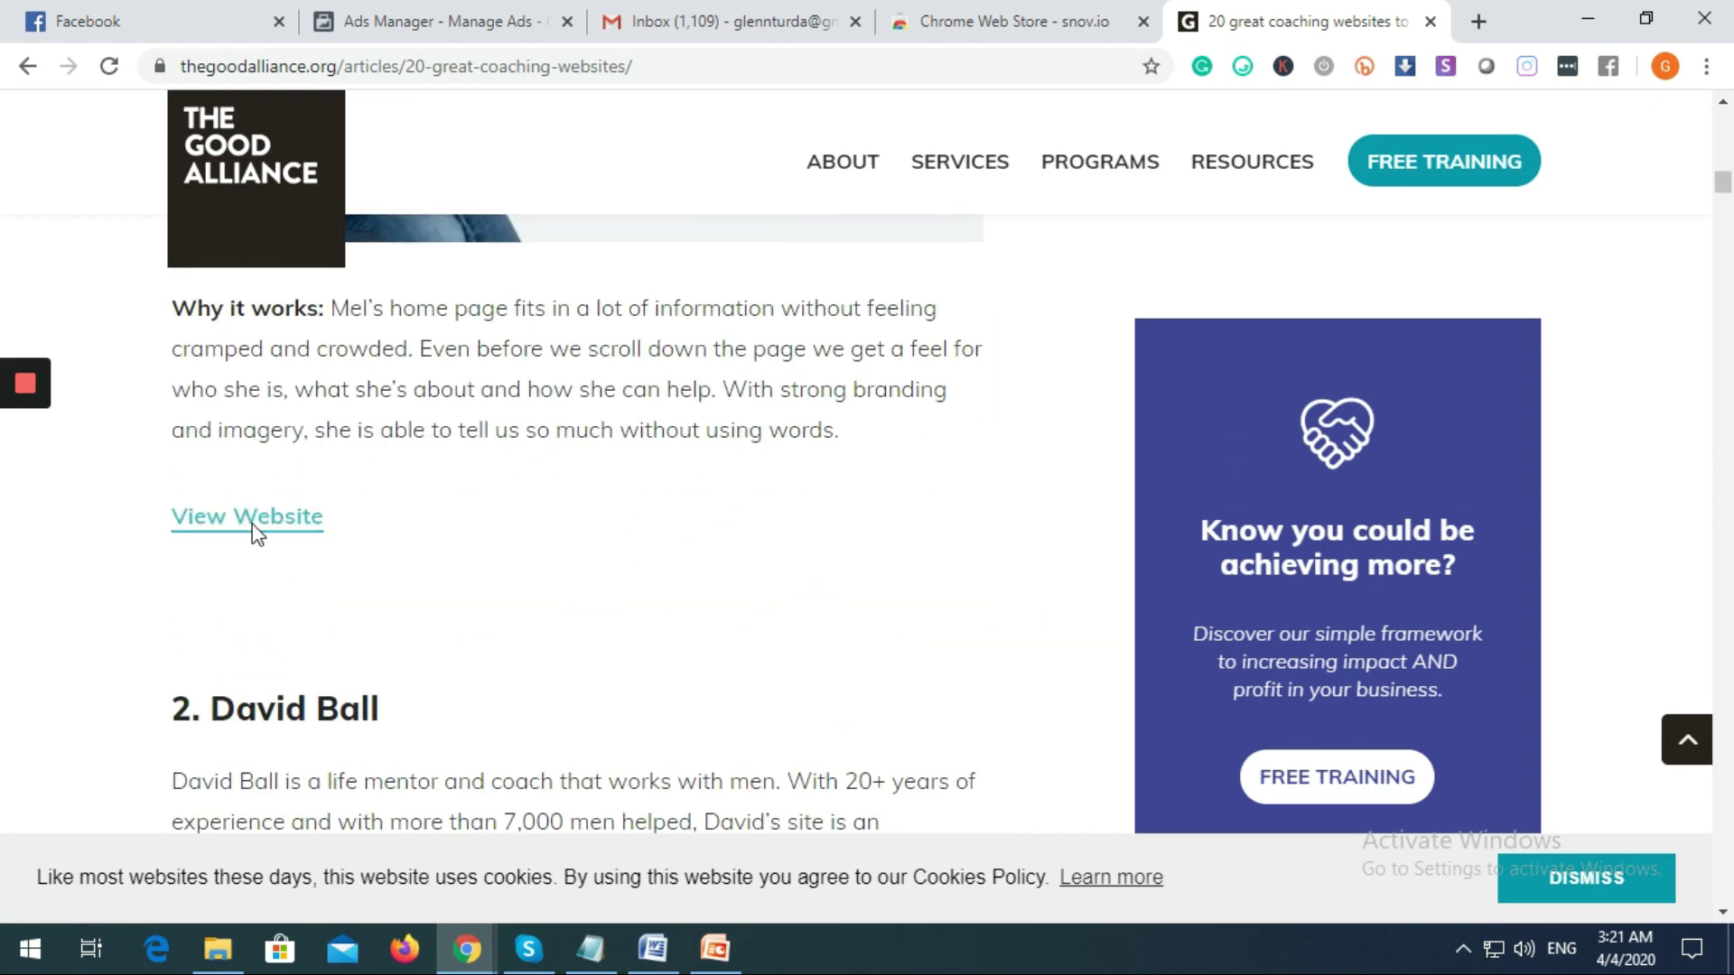
{"action": "left_click", "coordinate": [253, 519]}
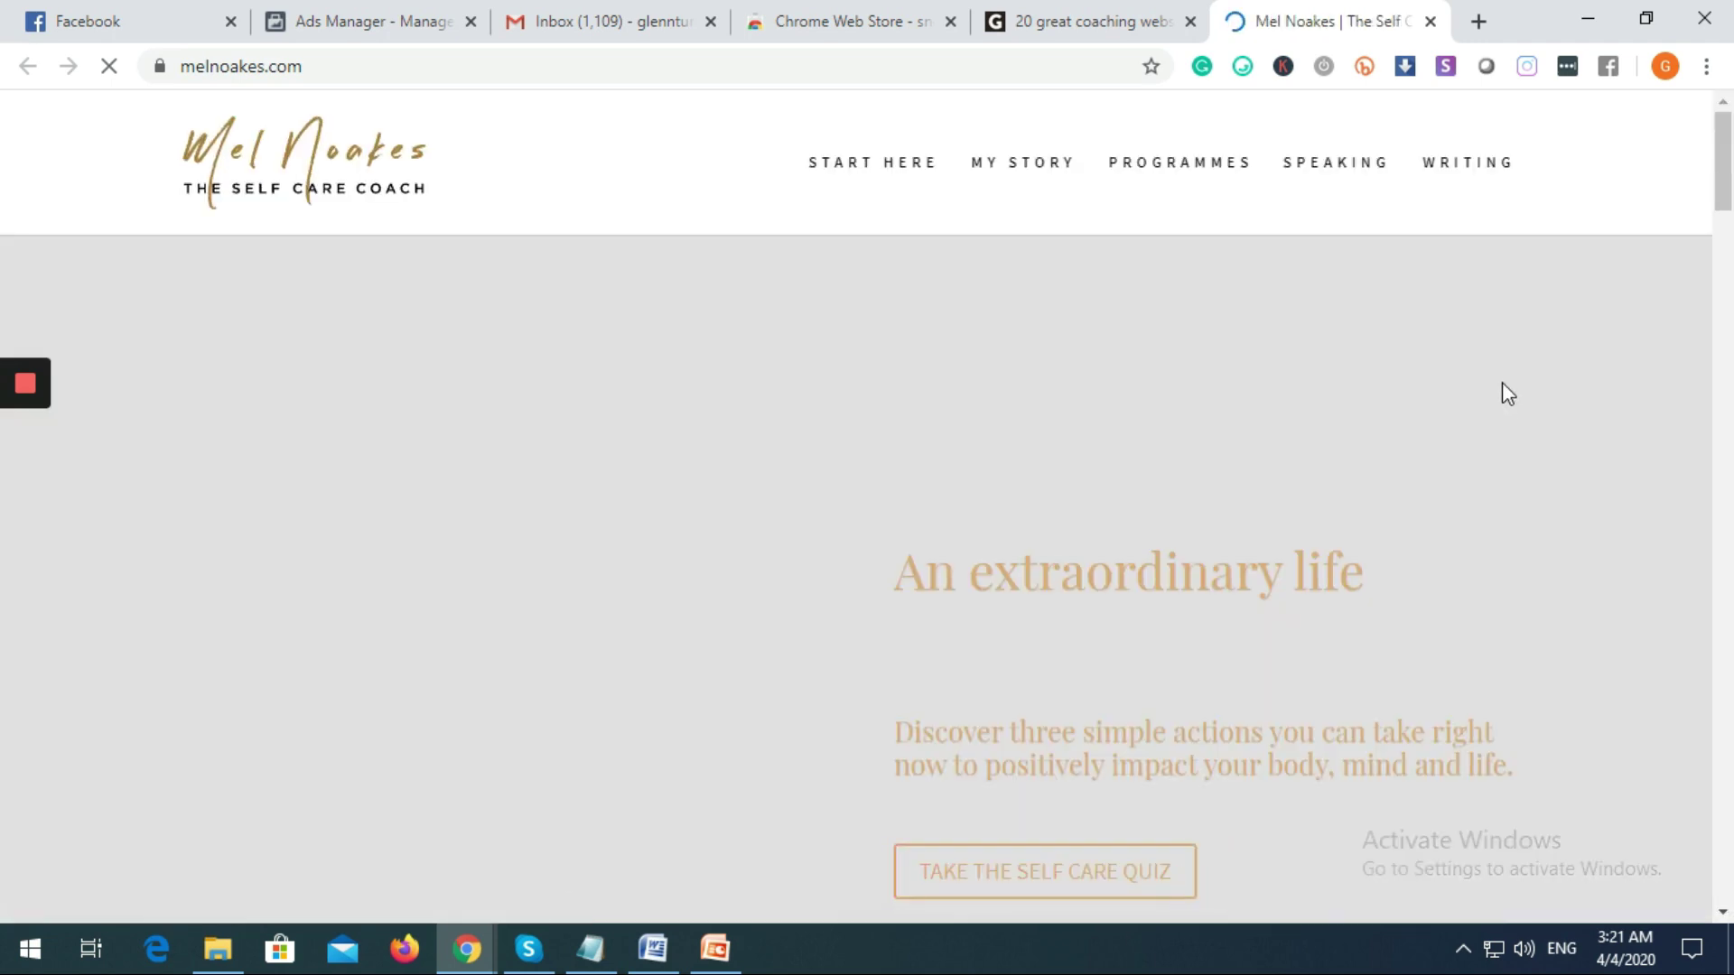
Run the Snov.io Email Finder on the coach's site, keeping the found email selected
{"action": "scroll", "coordinate": [1506, 388], "scroll_direction": "down", "scroll_amount": 5}
{"action": "scroll", "coordinate": [1503, 382], "scroll_direction": "down", "scroll_amount": 10}
{"action": "scroll", "coordinate": [1503, 382], "scroll_direction": "up", "scroll_amount": 9}
{"action": "scroll", "coordinate": [1503, 382], "scroll_direction": "up", "scroll_amount": 7}
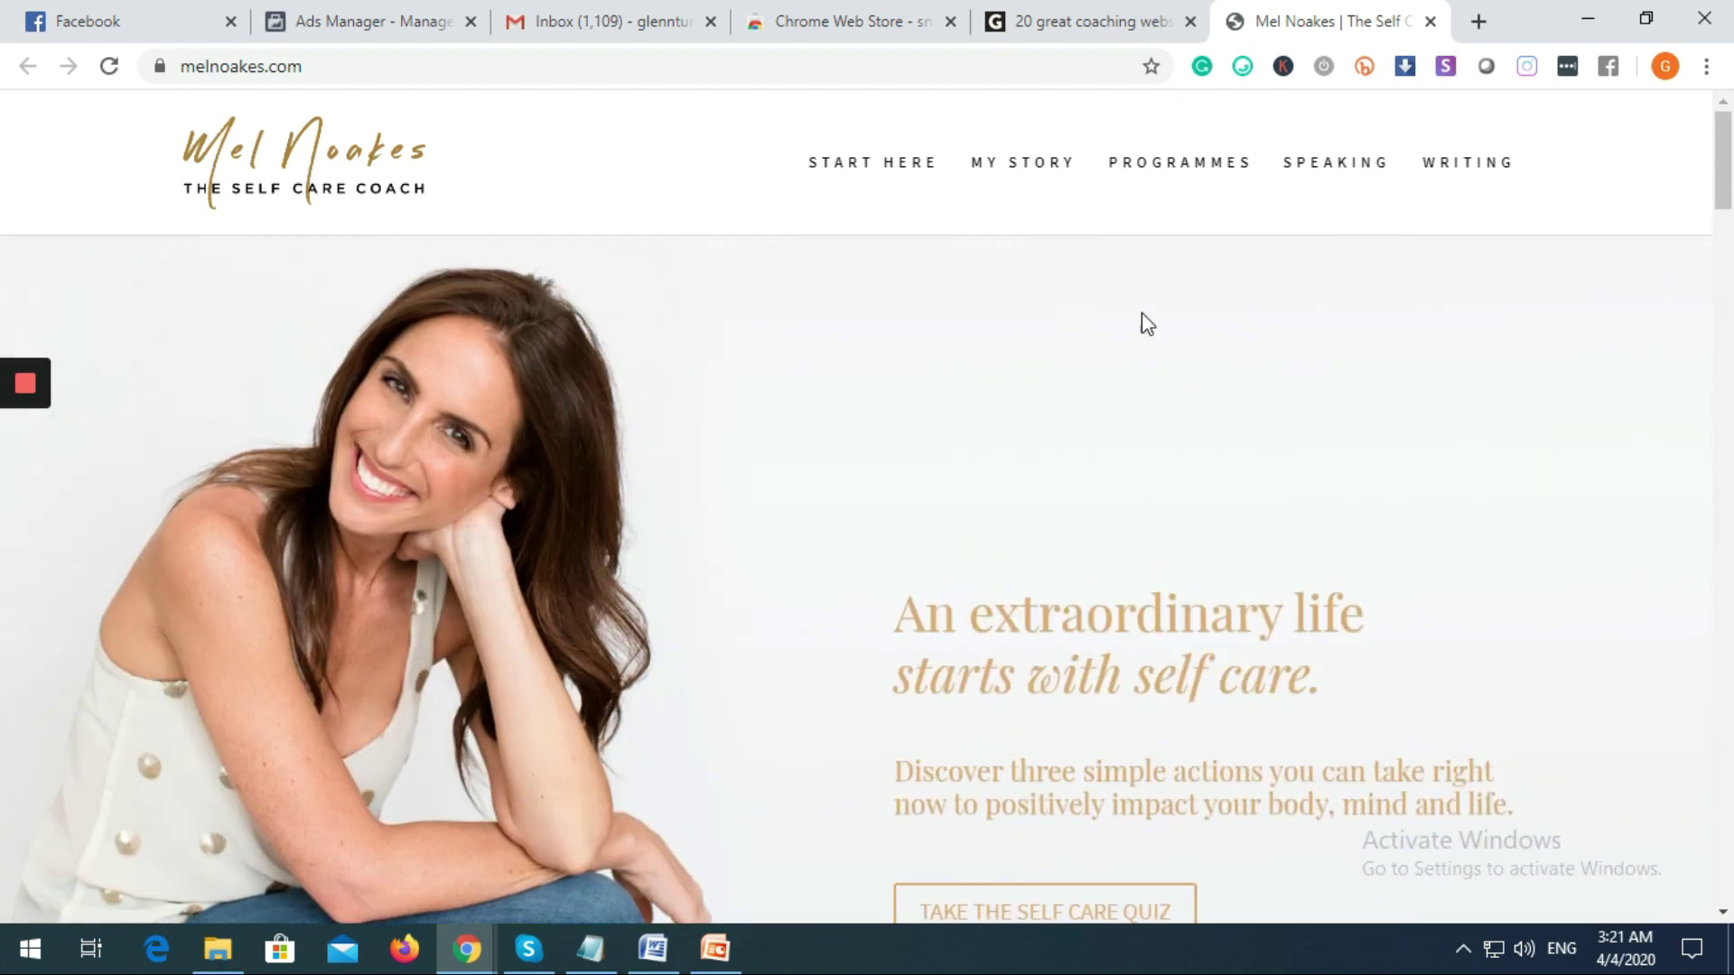
{"action": "left_click", "coordinate": [1457, 70]}
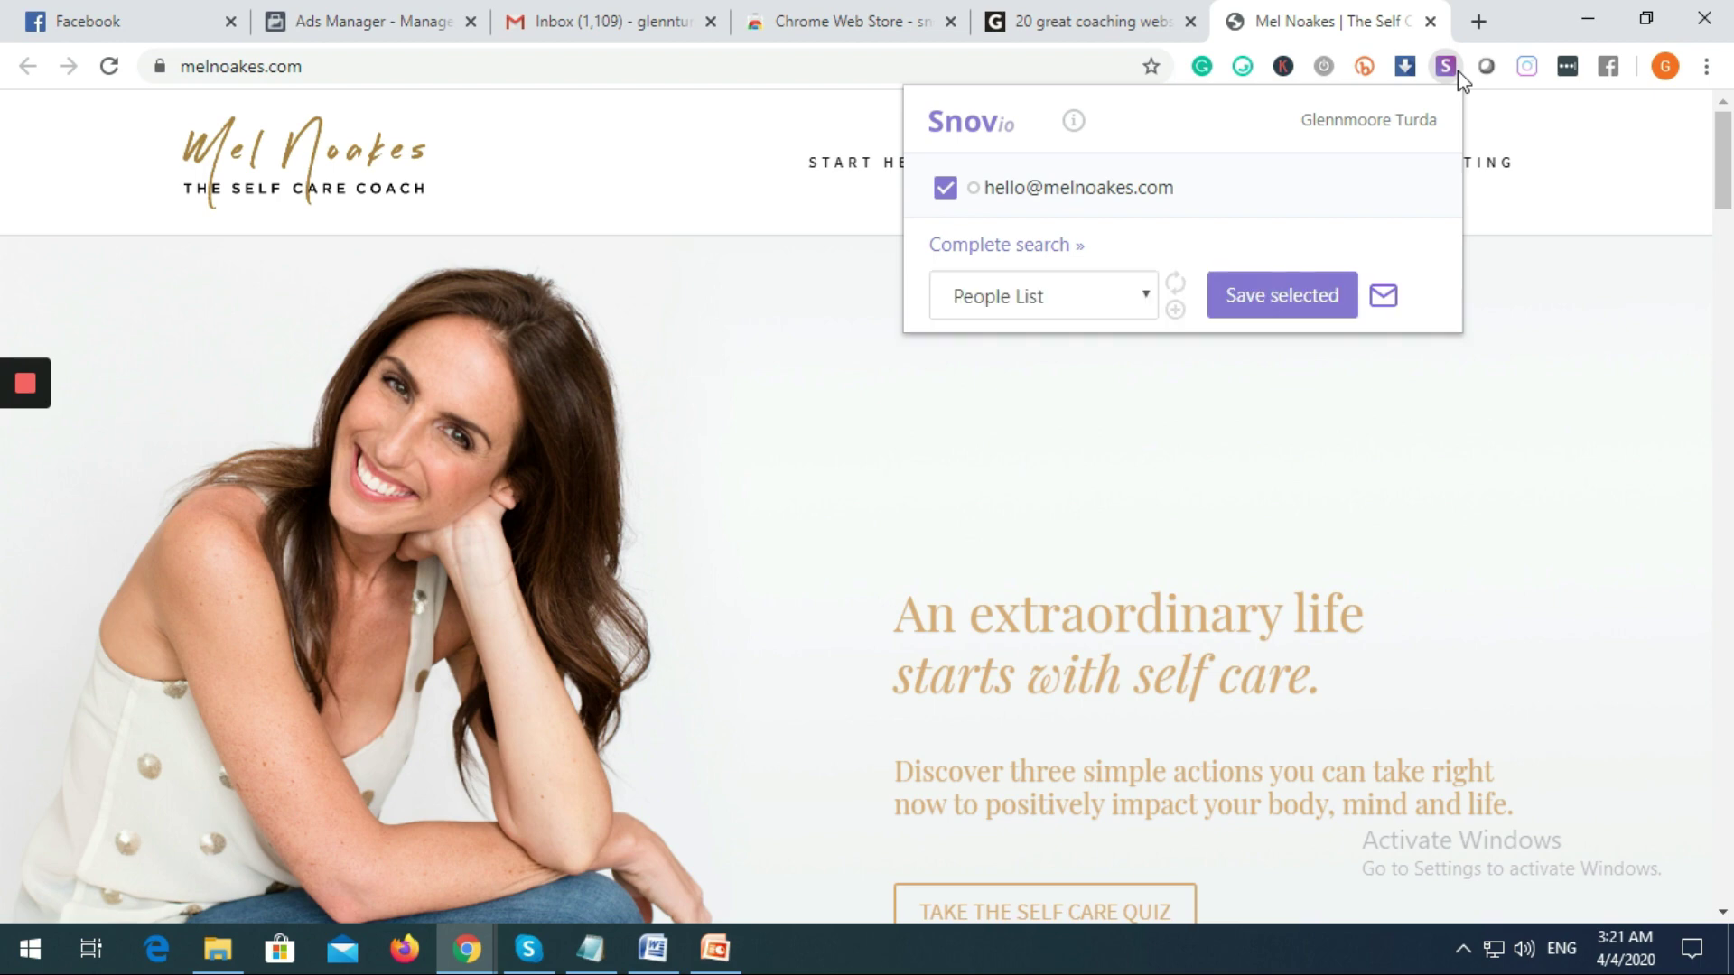
{"action": "left_click", "coordinate": [1258, 305]}
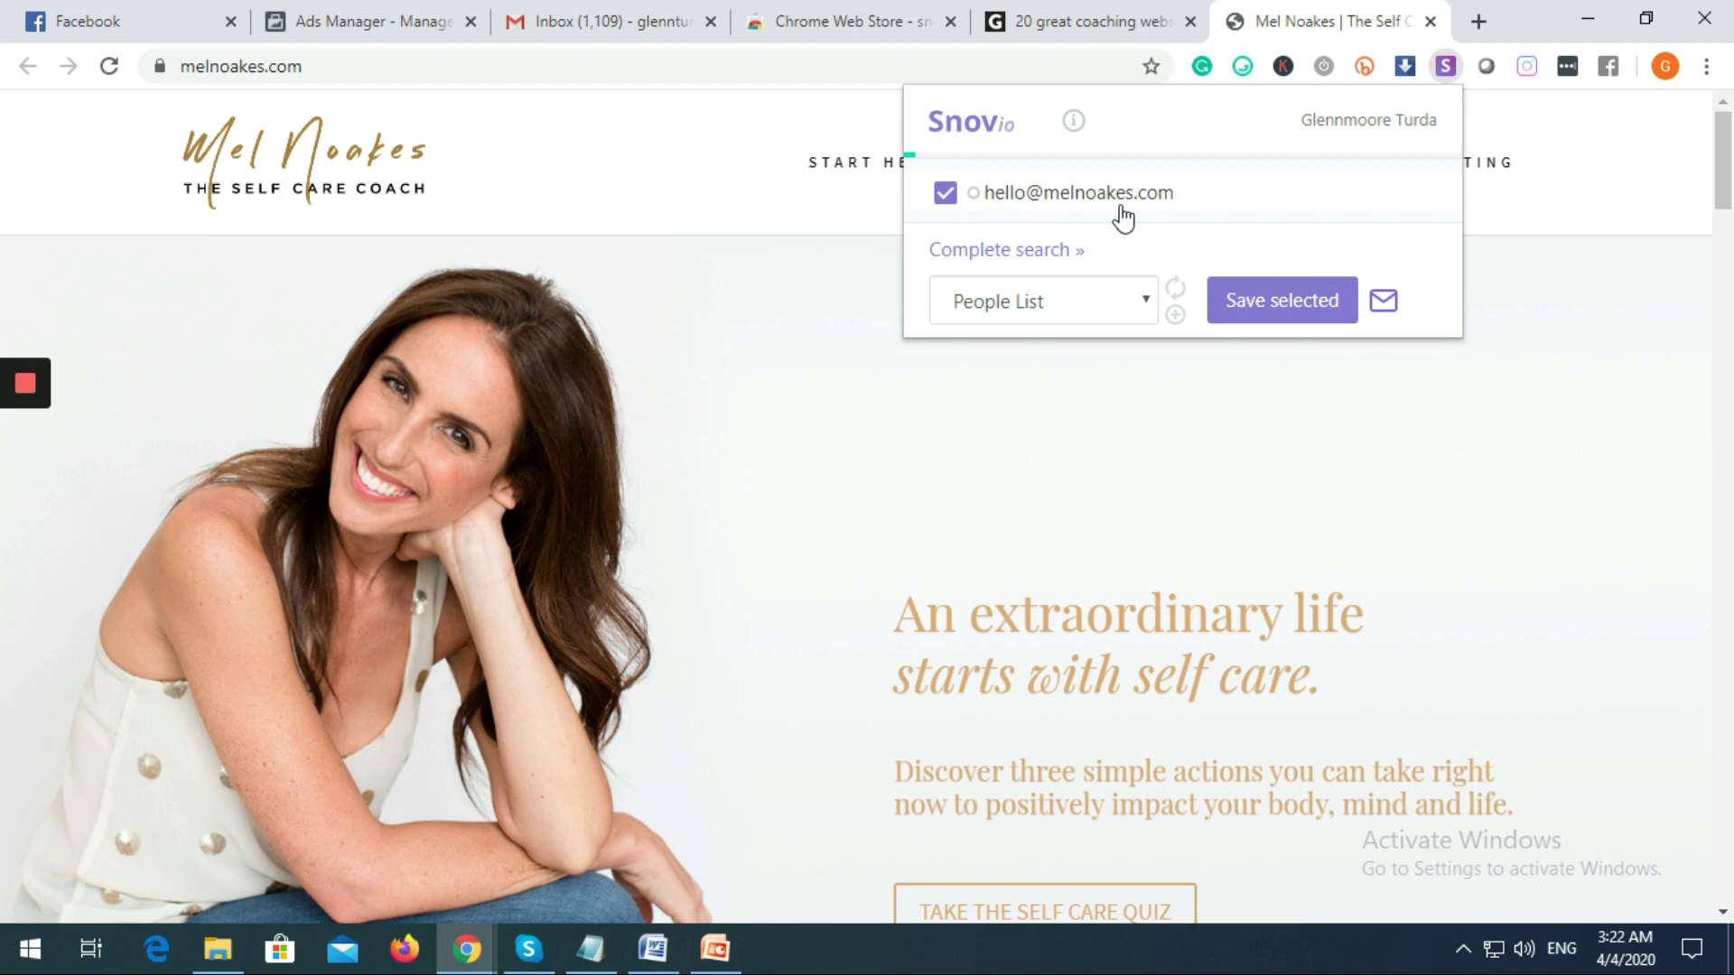
{"action": "left_click", "coordinate": [978, 203]}
{"action": "left_click", "coordinate": [948, 197]}
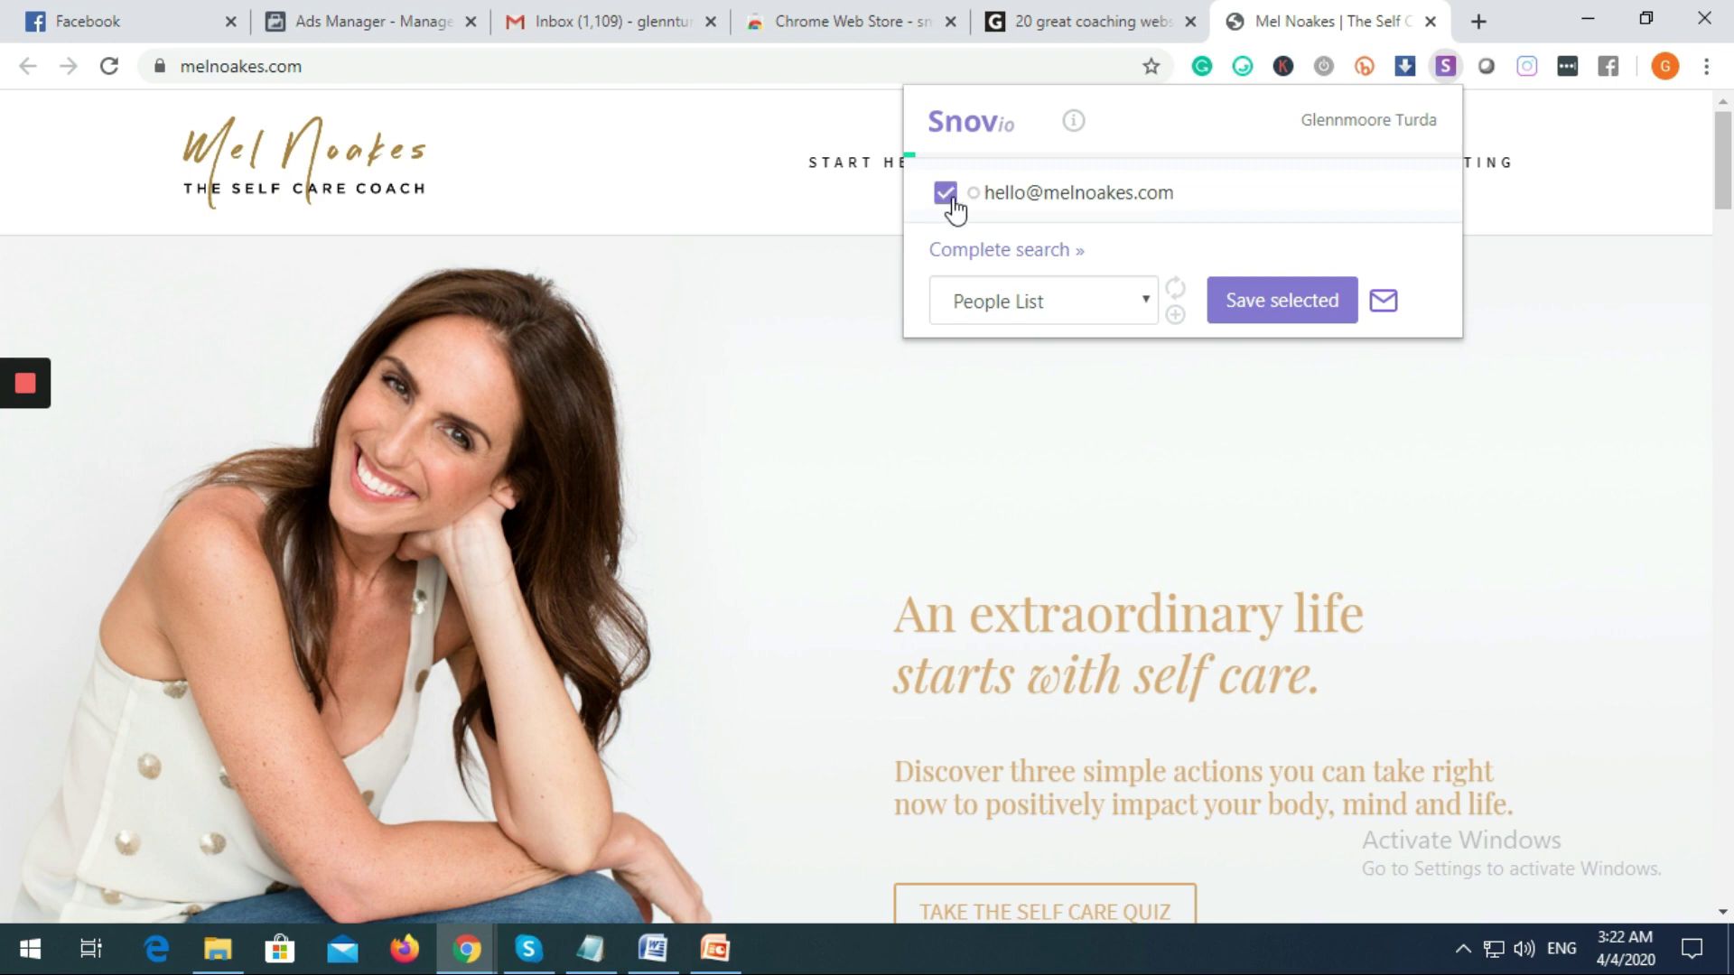
Try the destination list options and a new list name, then close the email finder
{"action": "left_click", "coordinate": [1125, 316]}
{"action": "left_click", "coordinate": [1125, 316]}
{"action": "left_click", "coordinate": [1175, 314]}
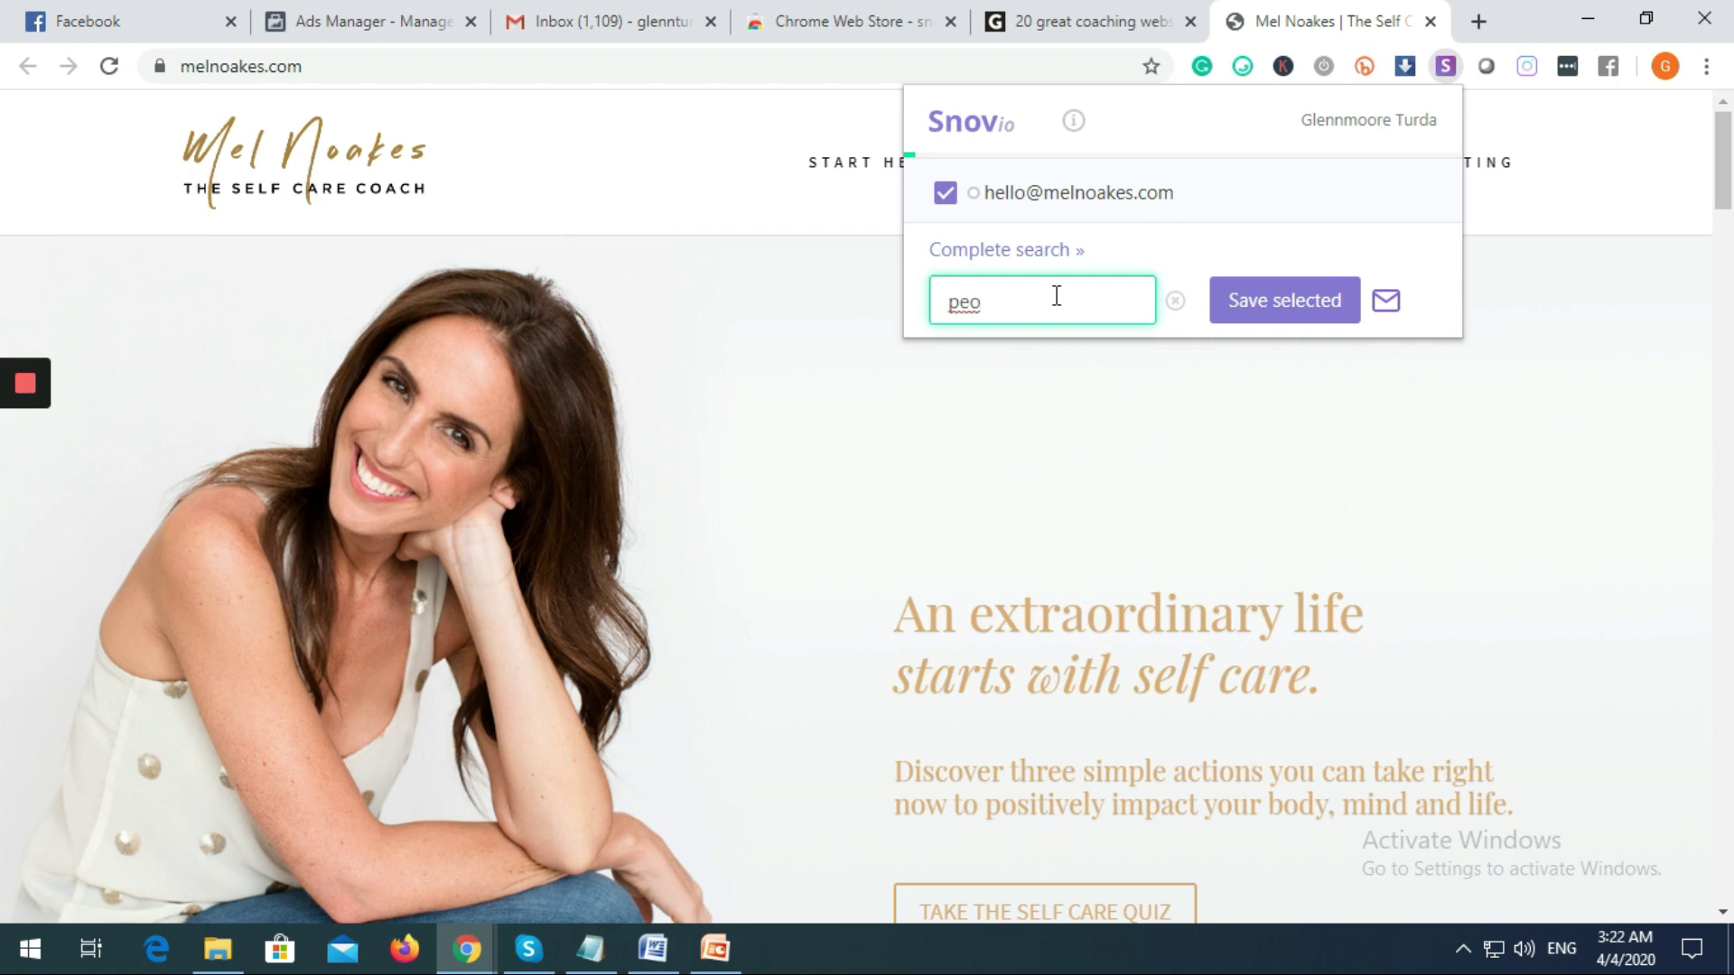
{"action": "double_click", "coordinate": [1056, 296]}
{"action": "left_click", "coordinate": [1109, 396]}
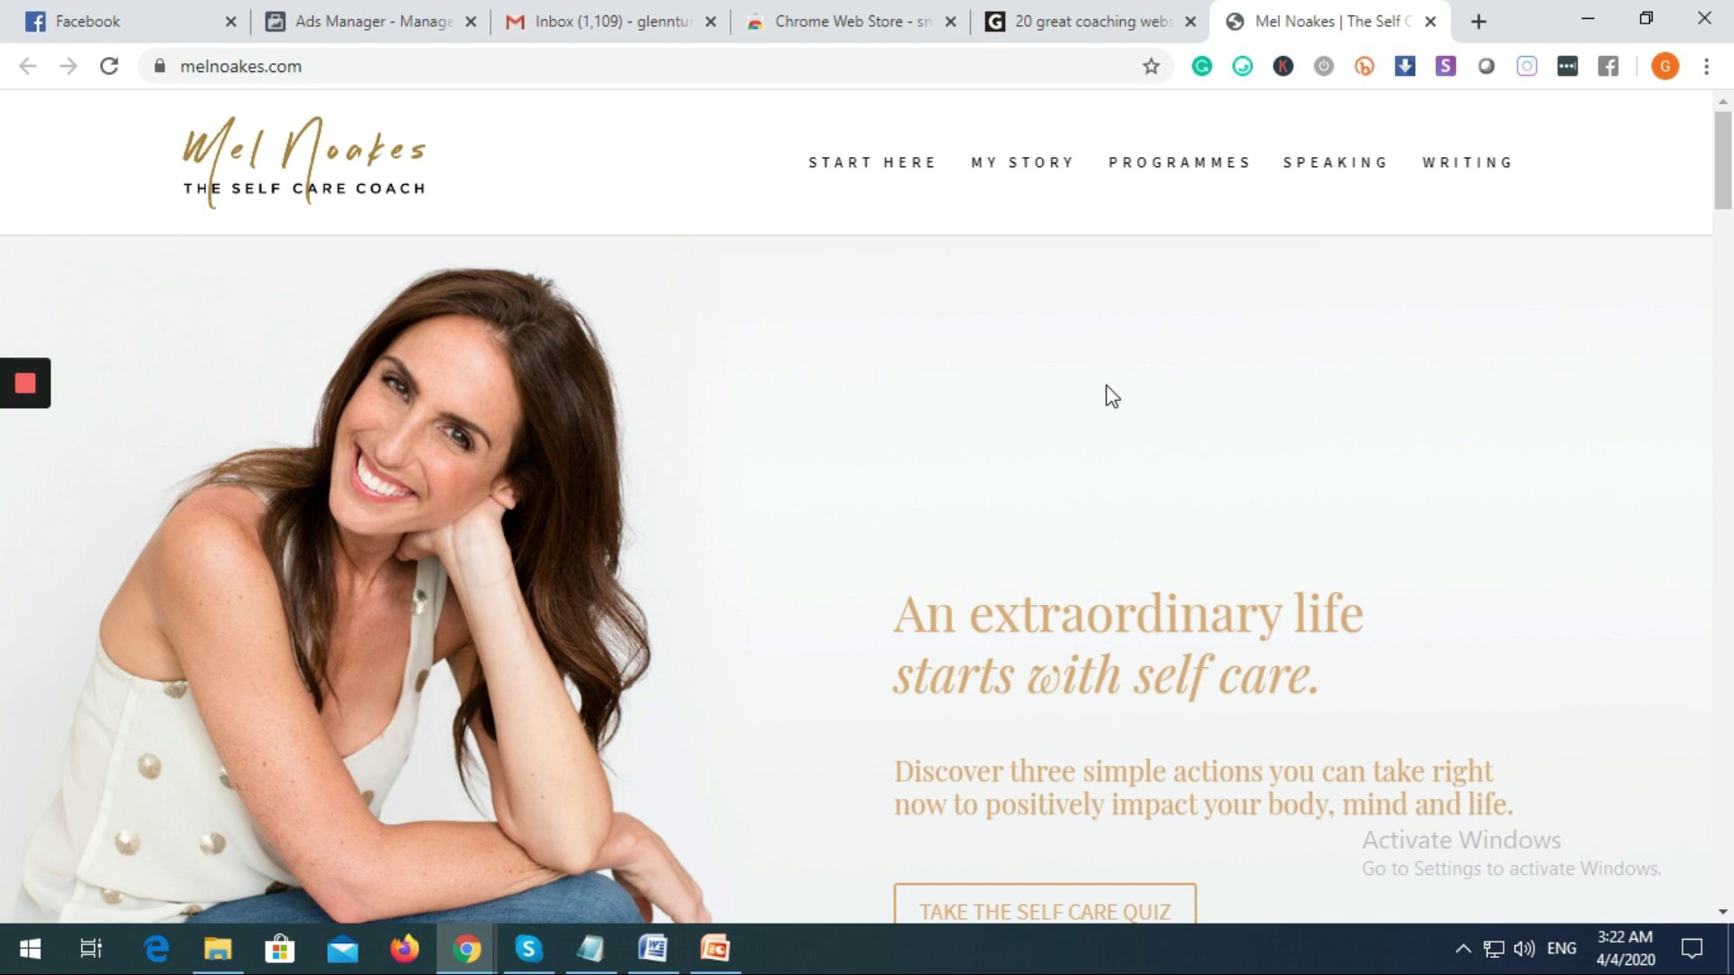
Save the found email to People List and open that list in Snov.io
{"action": "left_click", "coordinate": [1446, 67]}
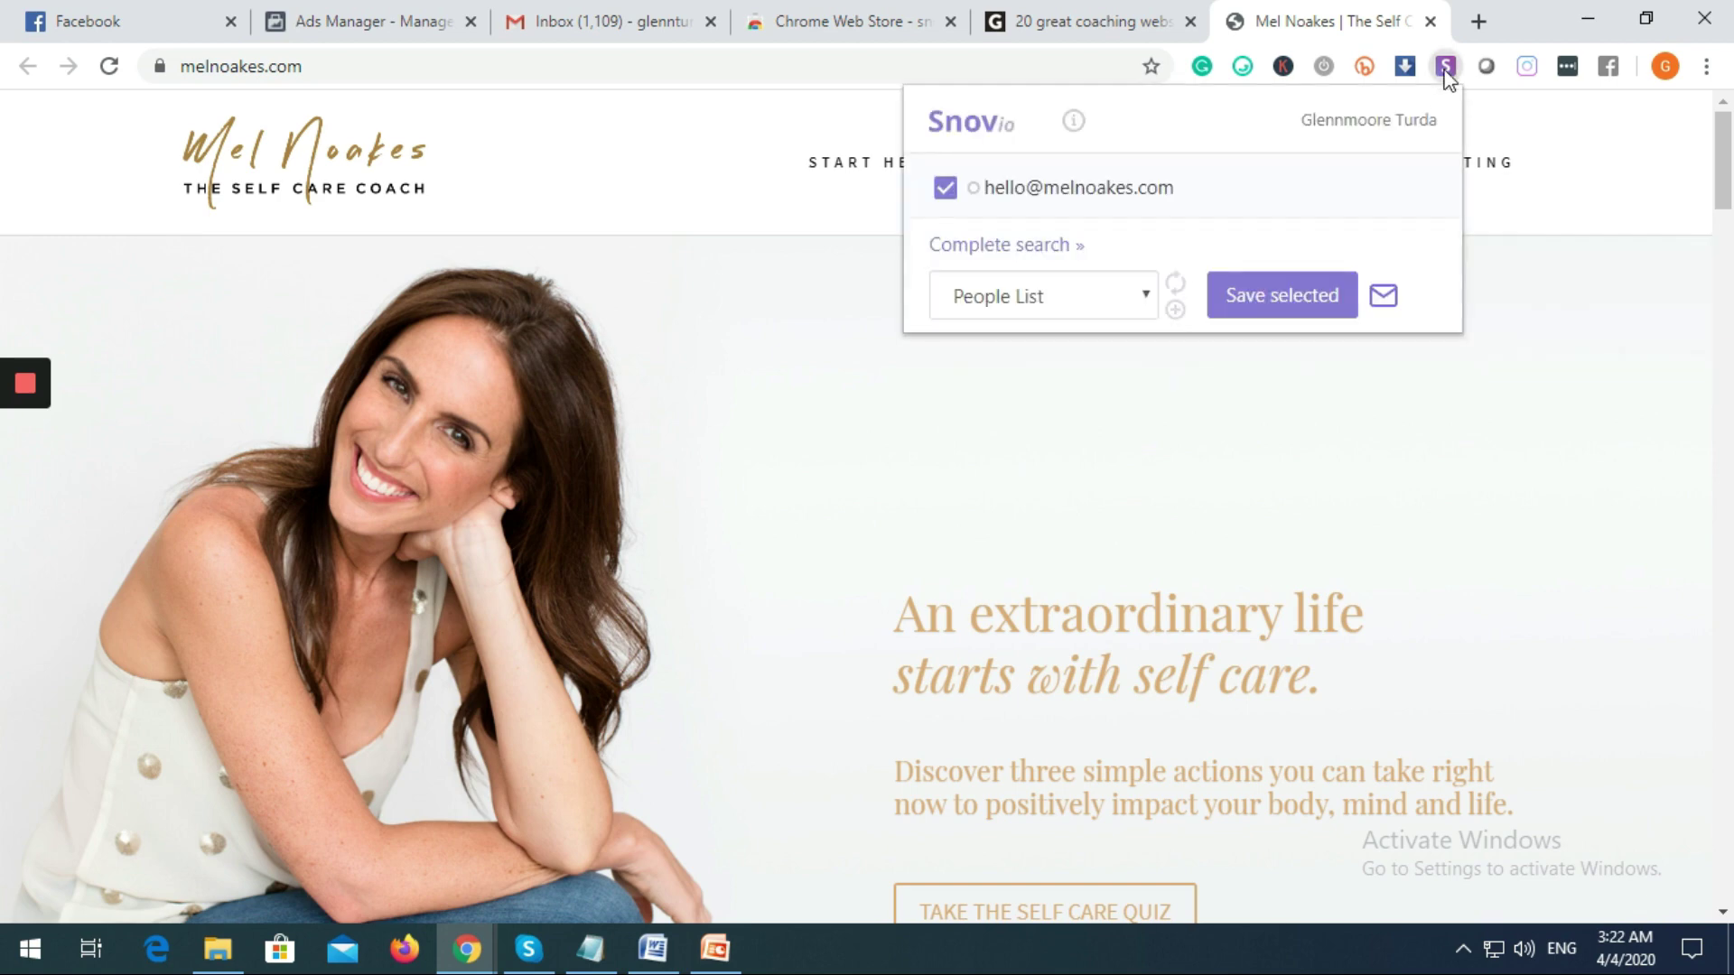
{"action": "left_click", "coordinate": [1289, 319]}
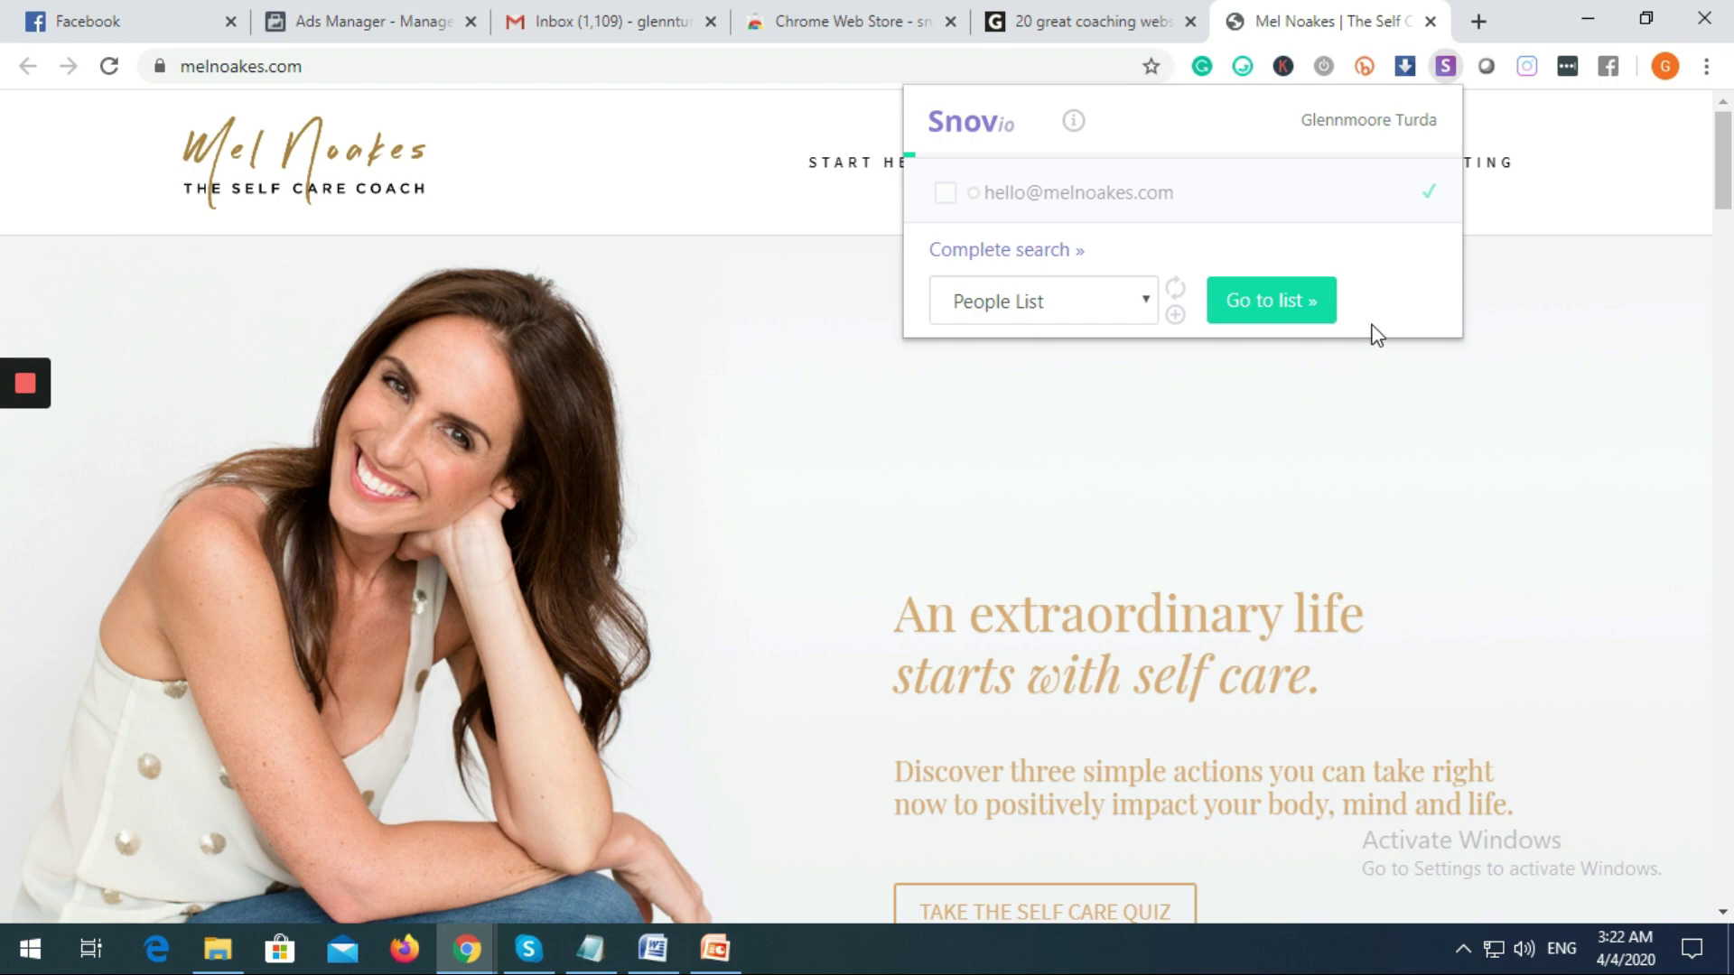
{"action": "left_click", "coordinate": [1283, 301]}
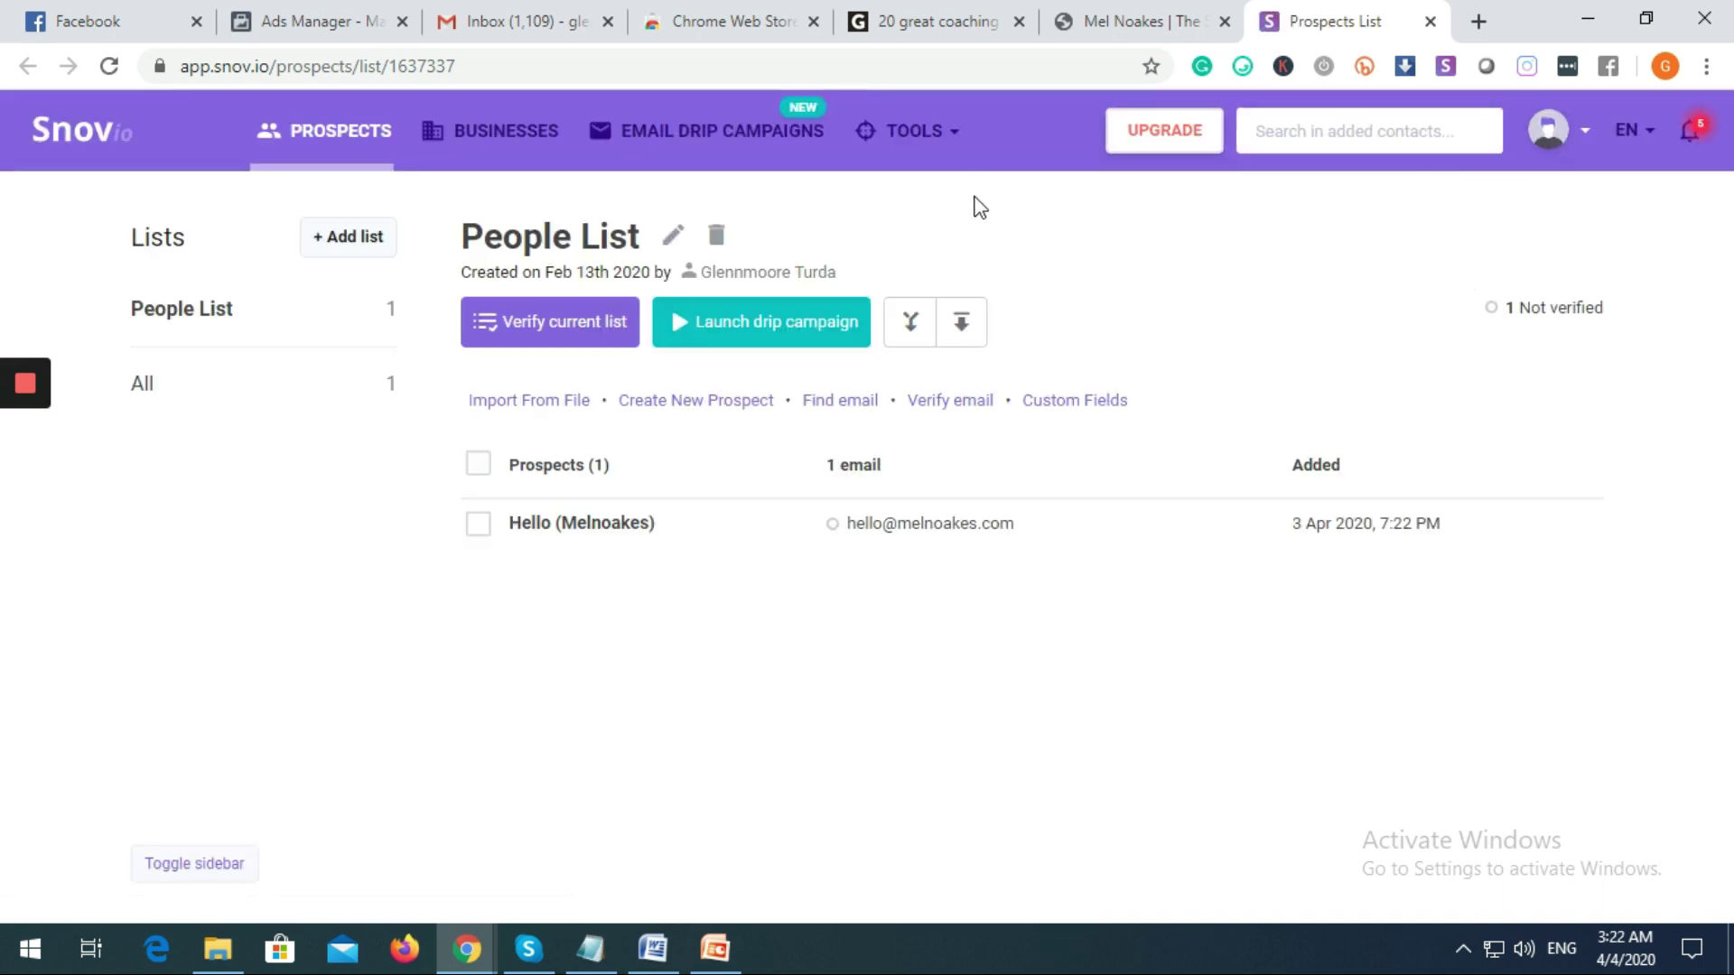
Add an empty prospects list named 'Coaches Email', then return to People List
{"action": "left_click", "coordinate": [343, 239]}
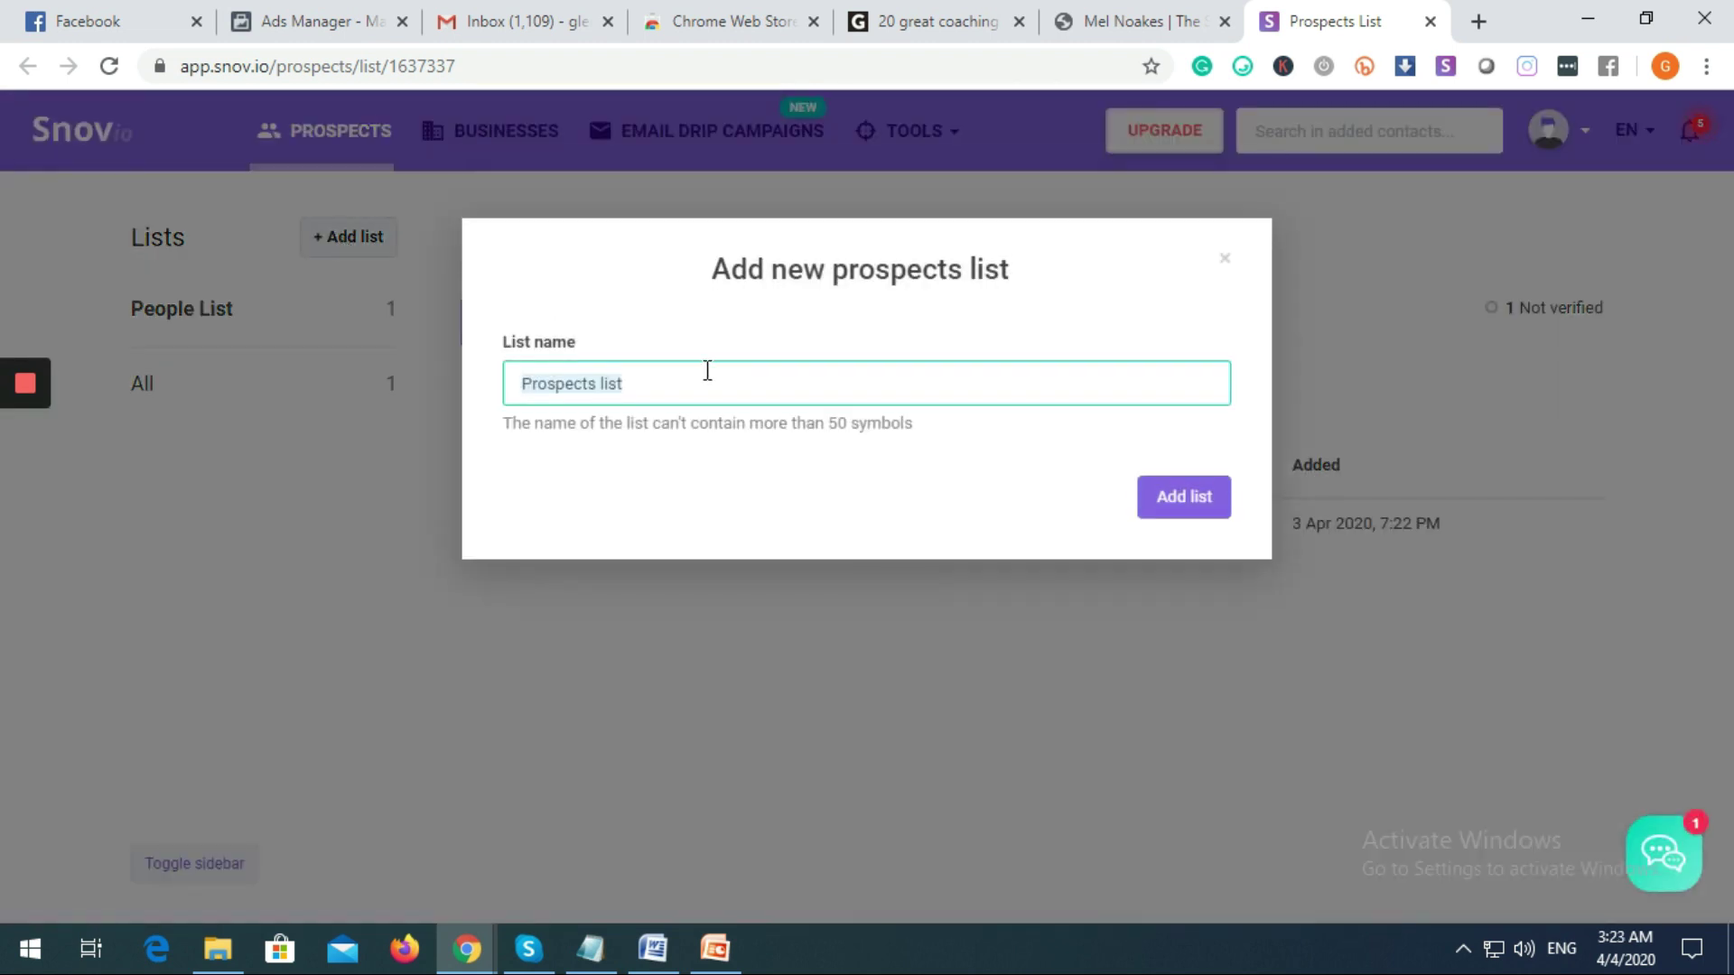
{"action": "type", "text": "Coaches Email"}
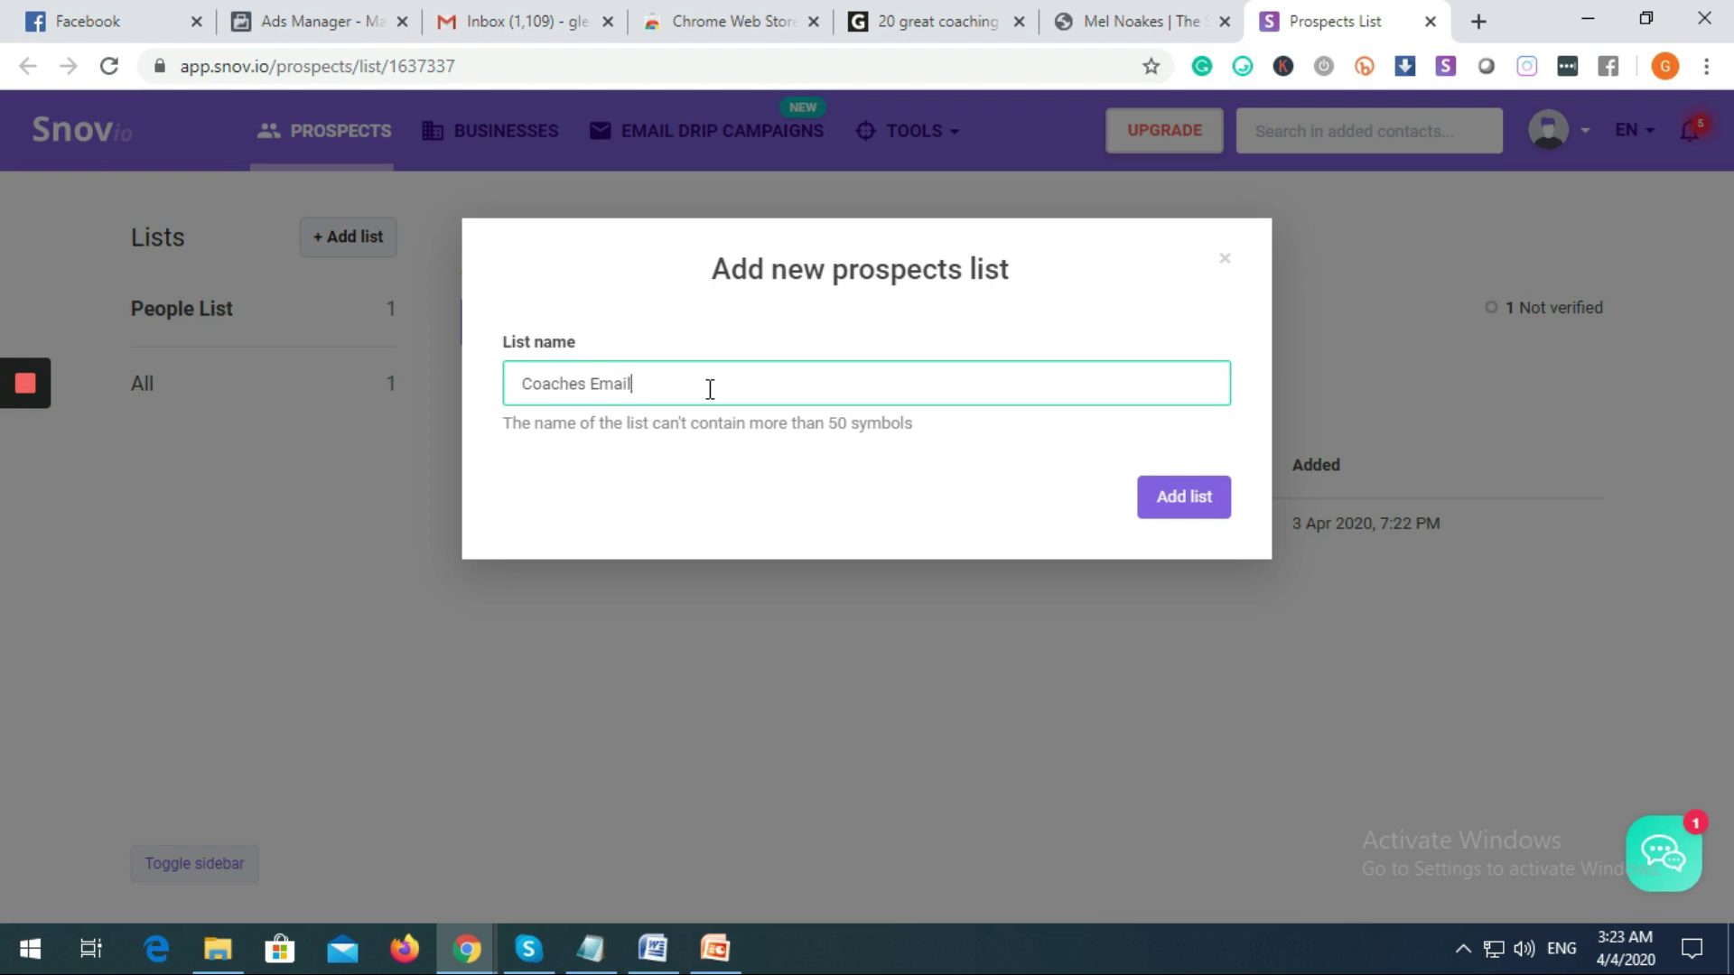
{"action": "left_click", "coordinate": [1191, 511]}
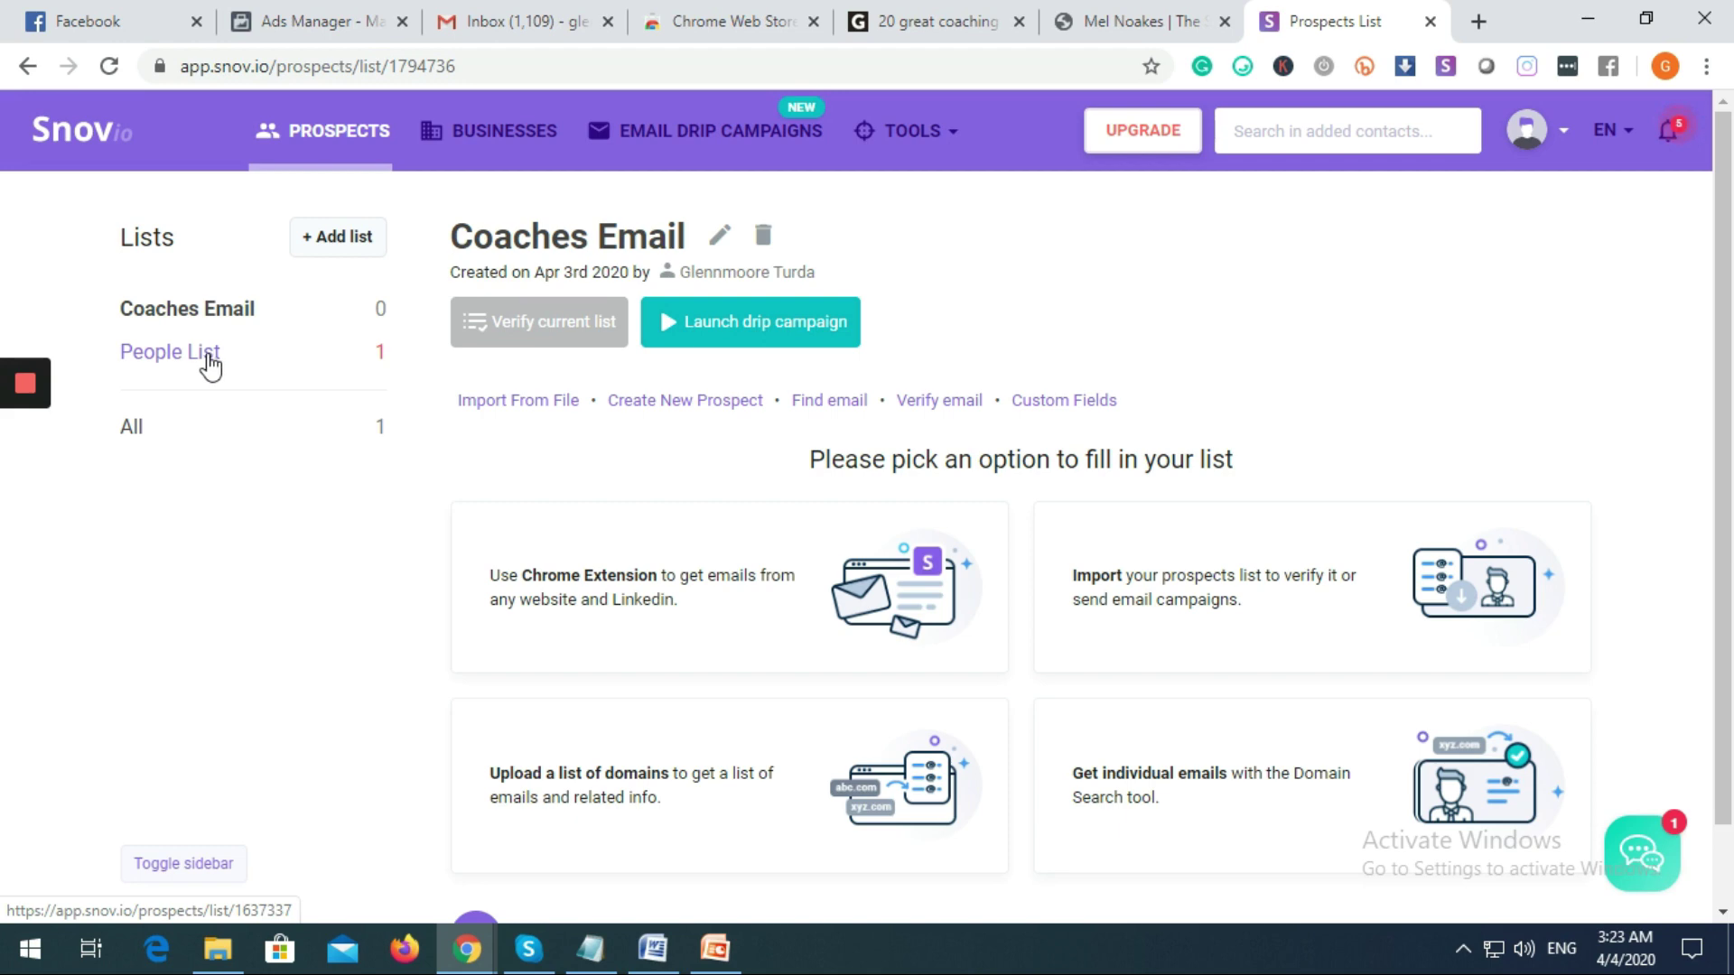
{"action": "left_click", "coordinate": [212, 361]}
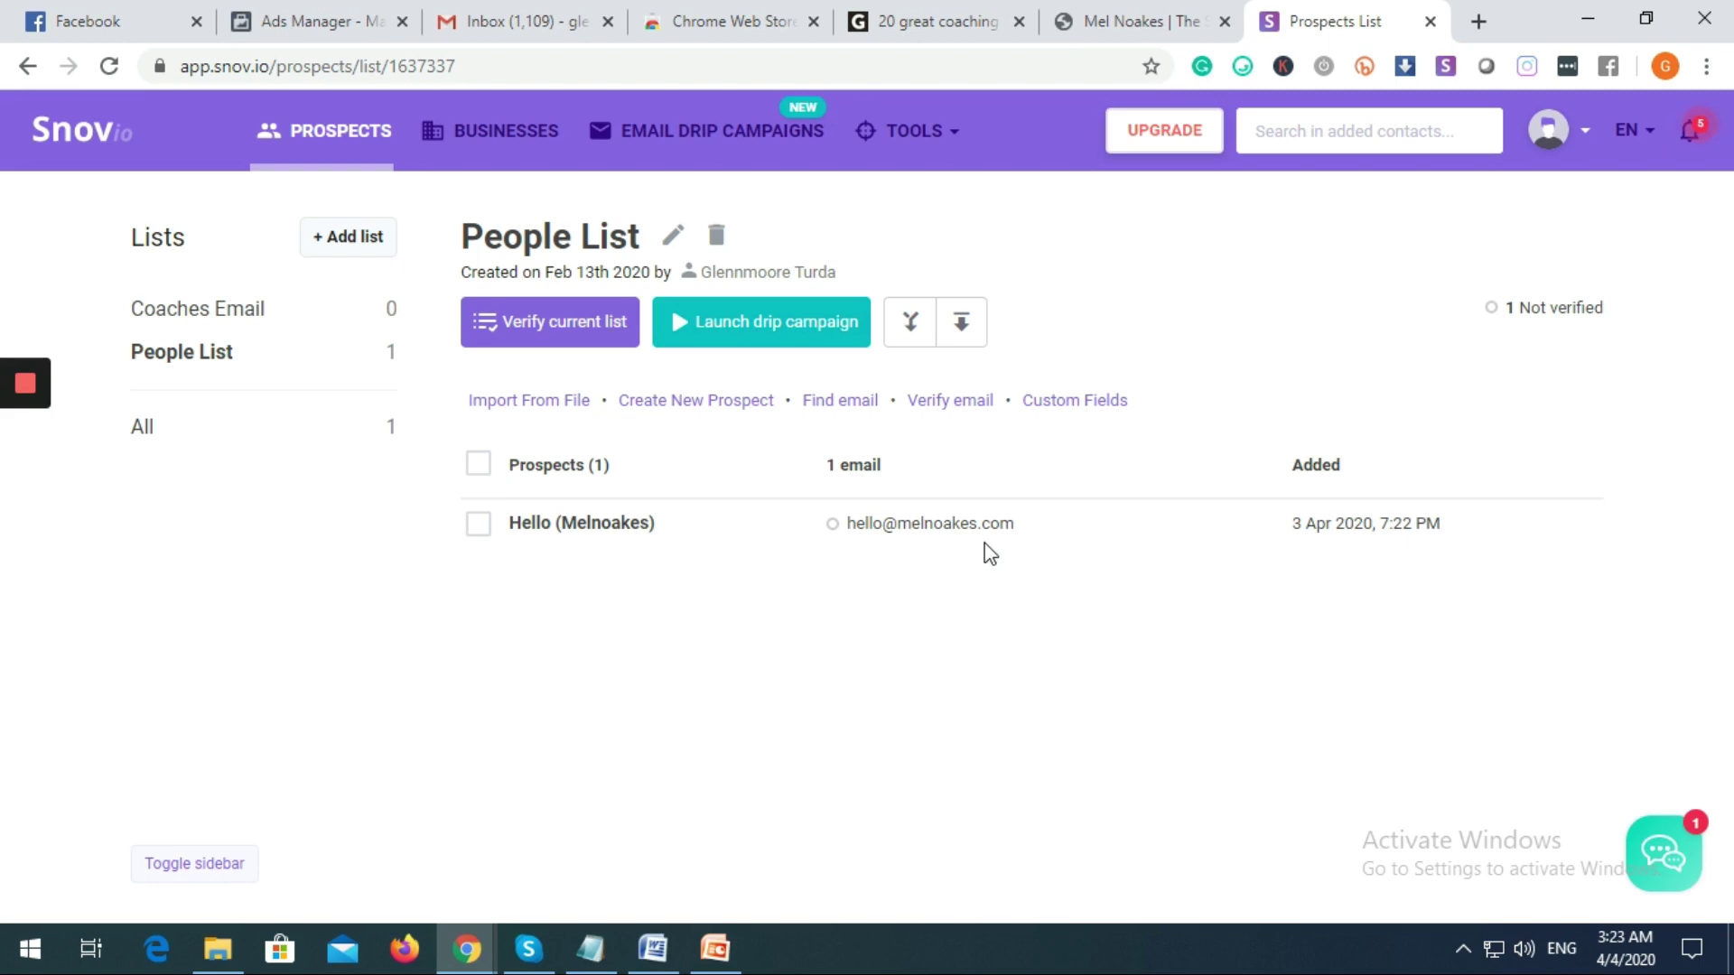
Switch back to the melnoakes.com tab with the coach's website
{"action": "left_click", "coordinate": [1147, 16]}
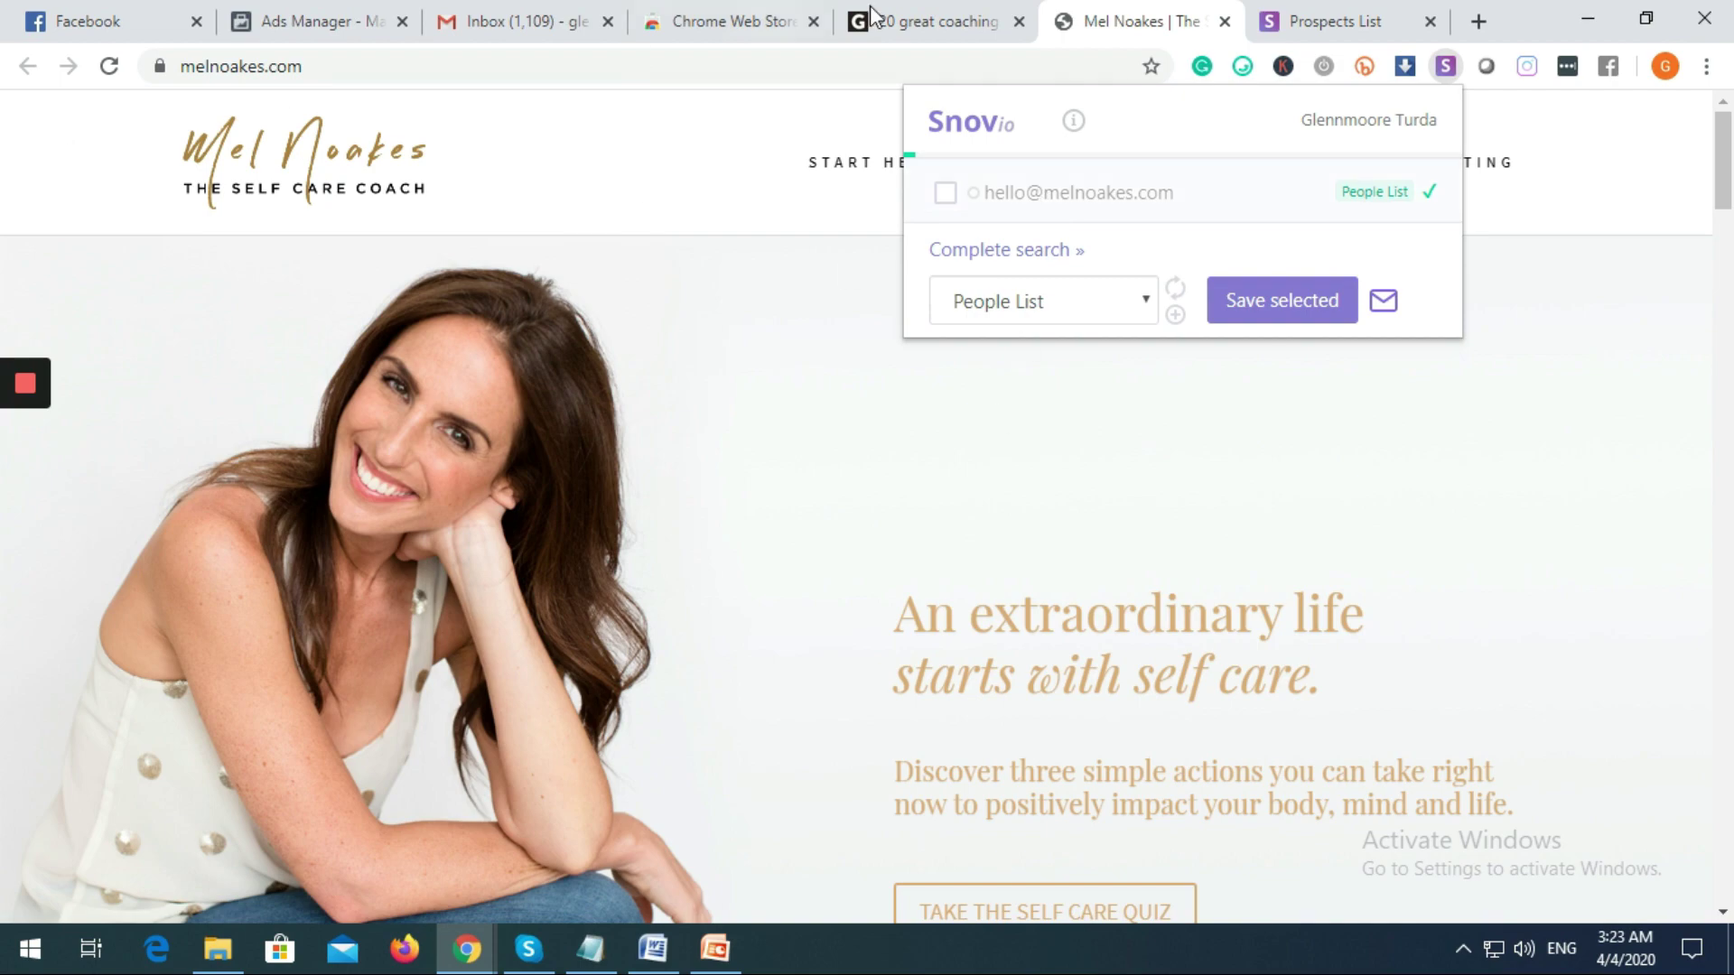
From the coaching article, open '2. David Ball' website in a new tab
{"action": "left_click", "coordinate": [971, 20]}
{"action": "scroll", "coordinate": [973, 411], "scroll_direction": "down", "scroll_amount": 4}
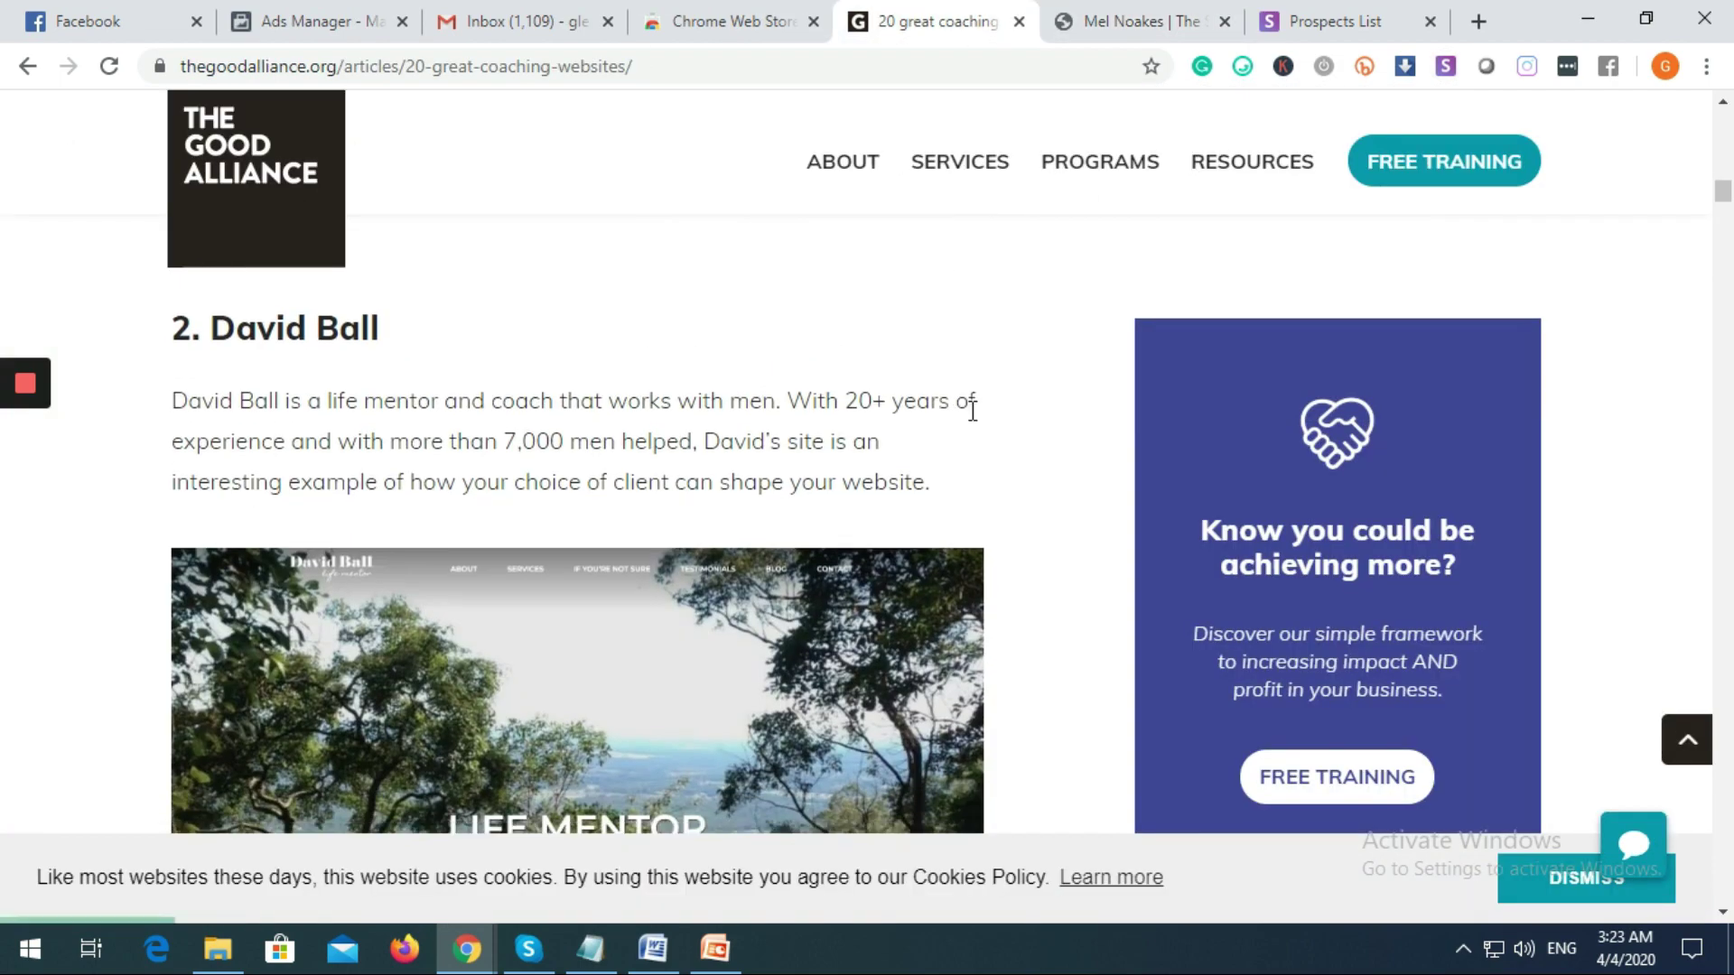
{"action": "scroll", "coordinate": [972, 410], "scroll_direction": "down", "scroll_amount": 6}
{"action": "scroll", "coordinate": [972, 407], "scroll_direction": "up", "scroll_amount": 9}
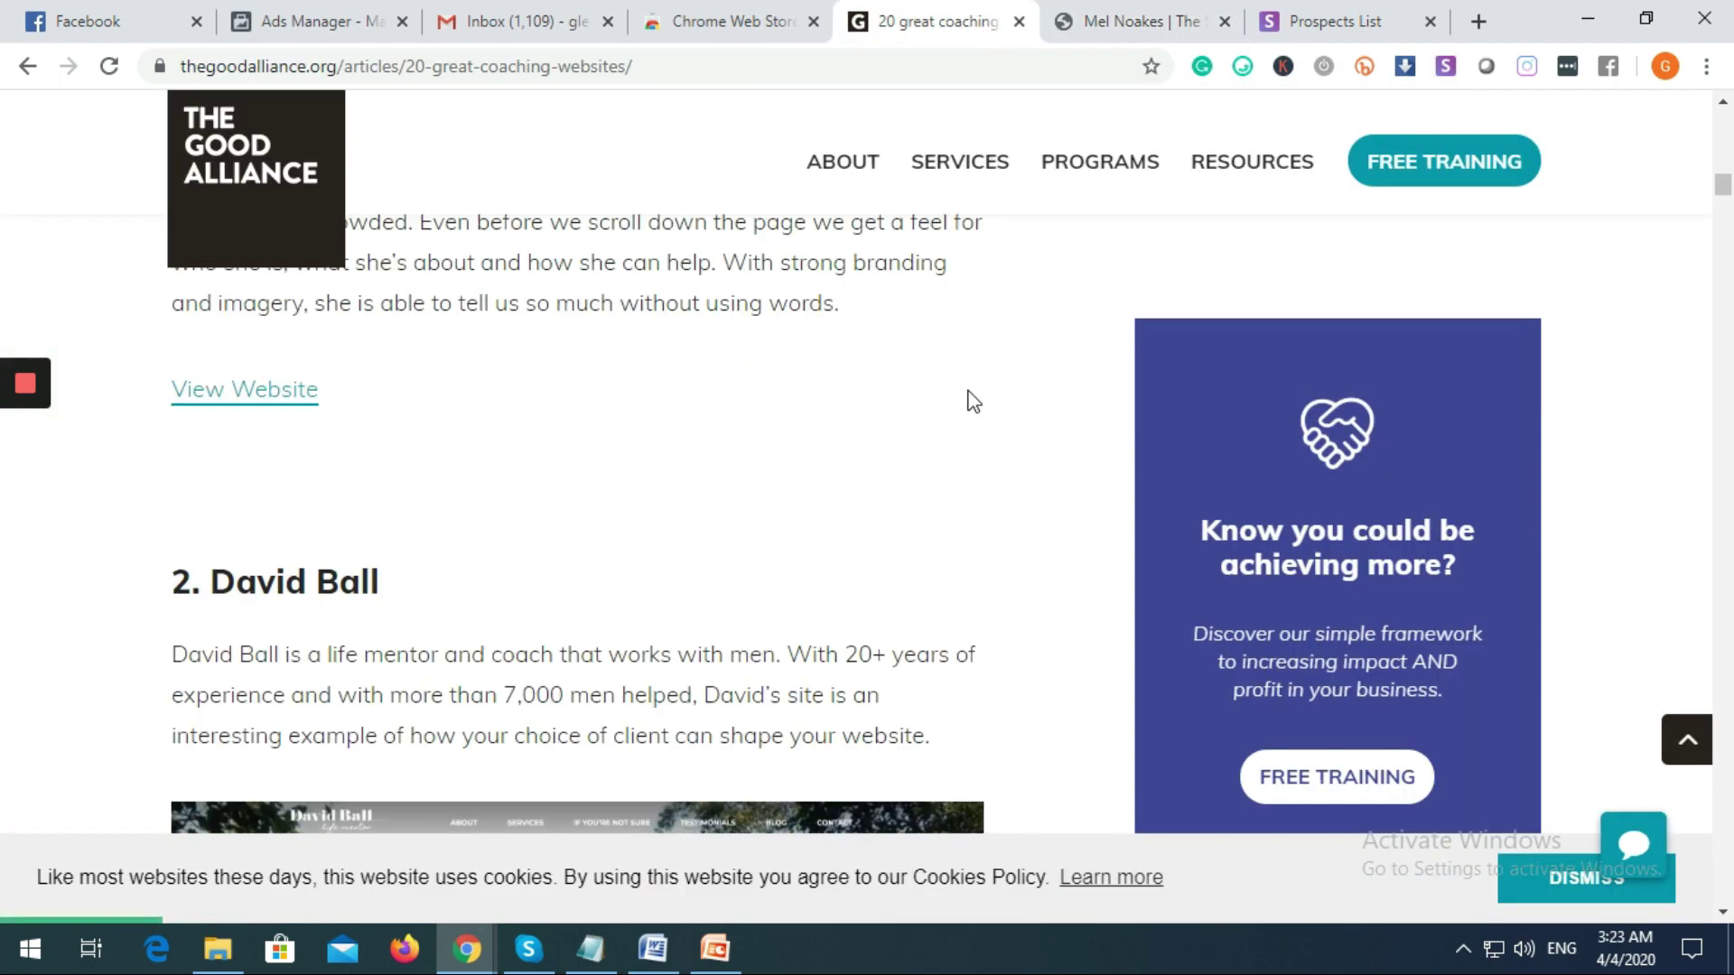
{"action": "scroll", "coordinate": [973, 401], "scroll_direction": "down", "scroll_amount": 10}
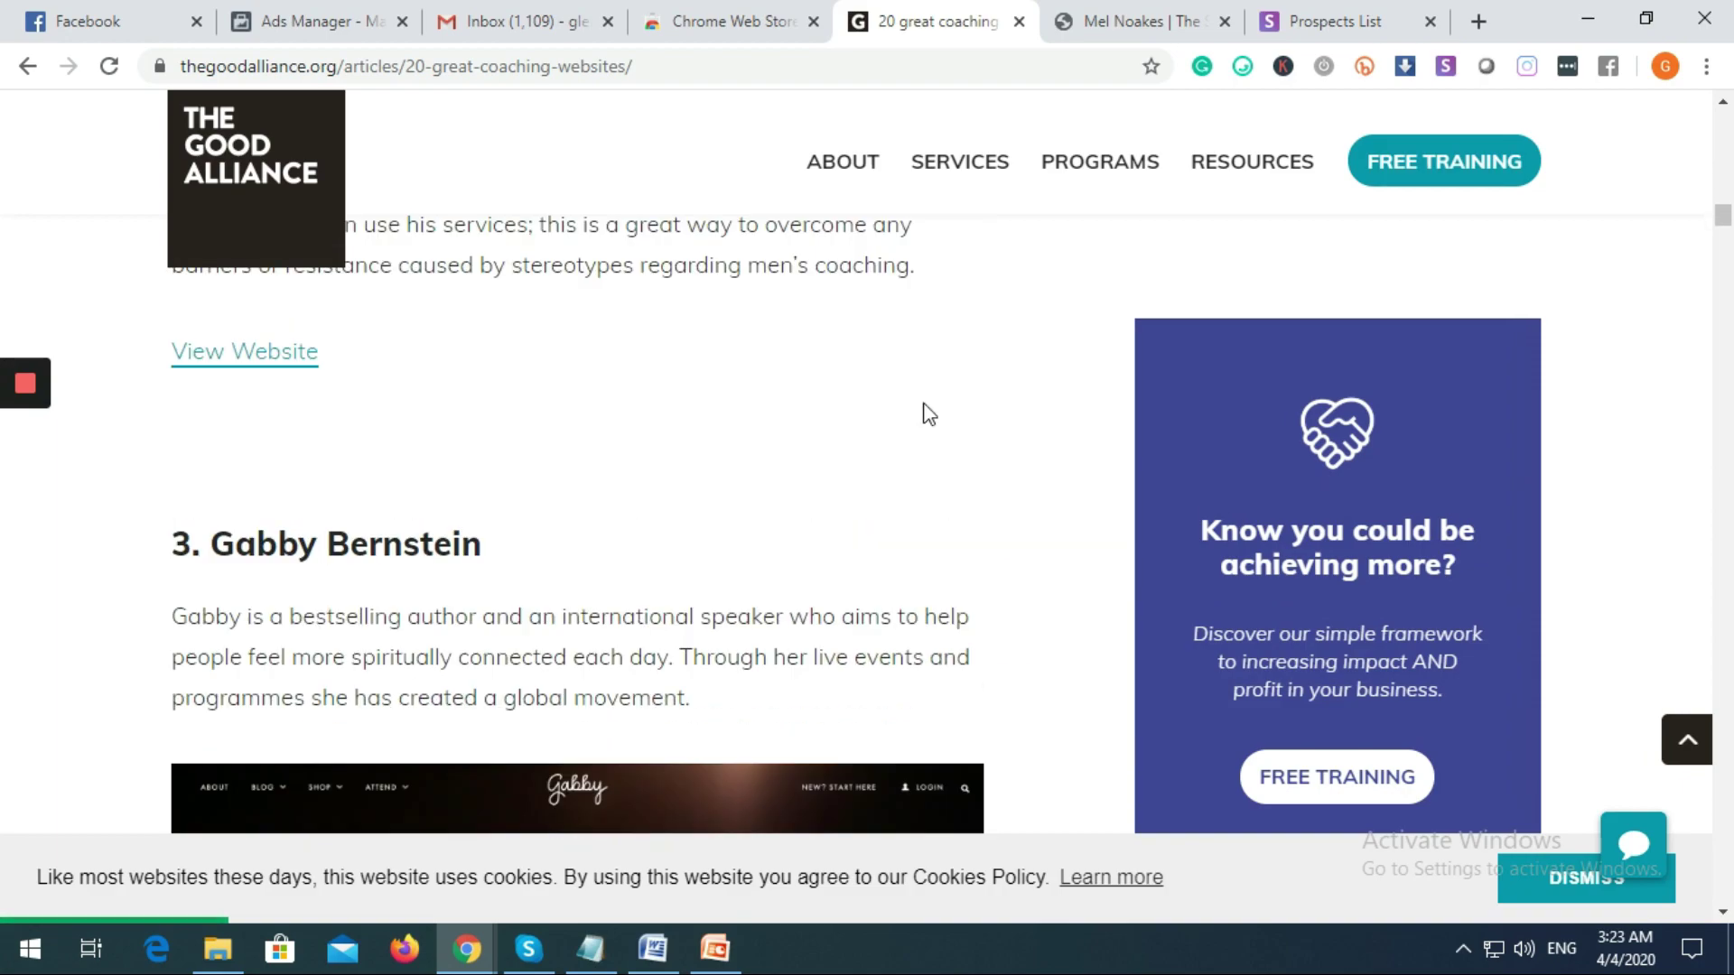
{"action": "scroll", "coordinate": [759, 506], "scroll_direction": "up", "scroll_amount": 12}
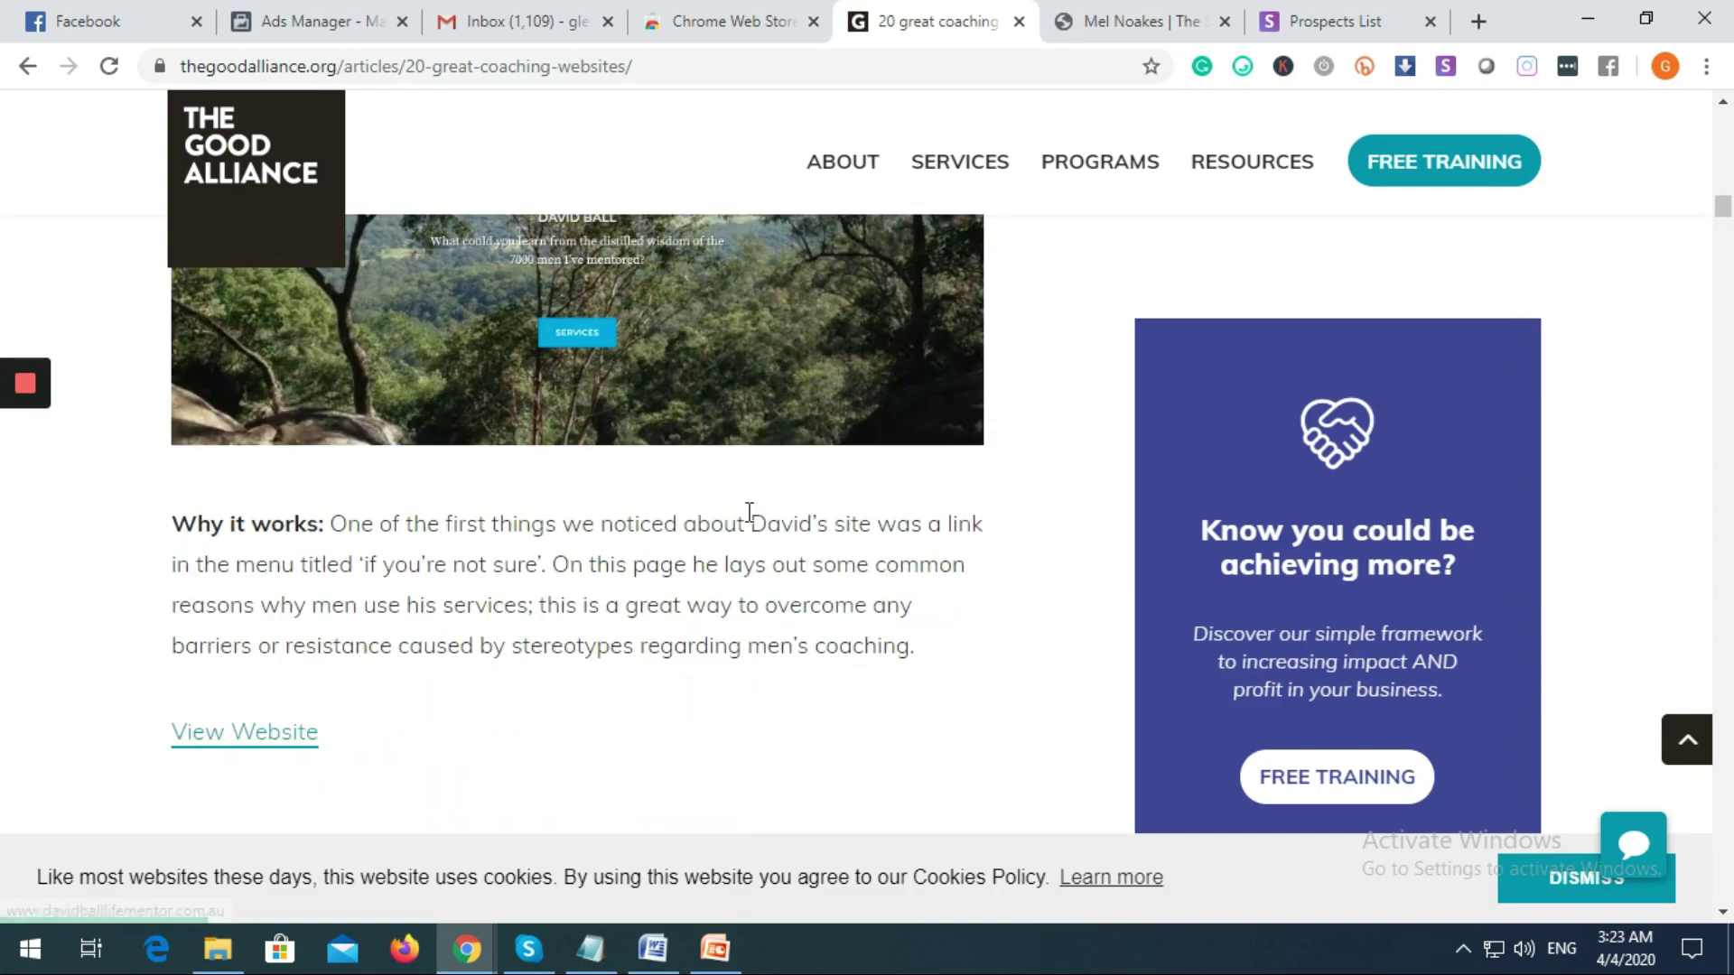
{"action": "scroll", "coordinate": [768, 513], "scroll_direction": "down", "scroll_amount": 7}
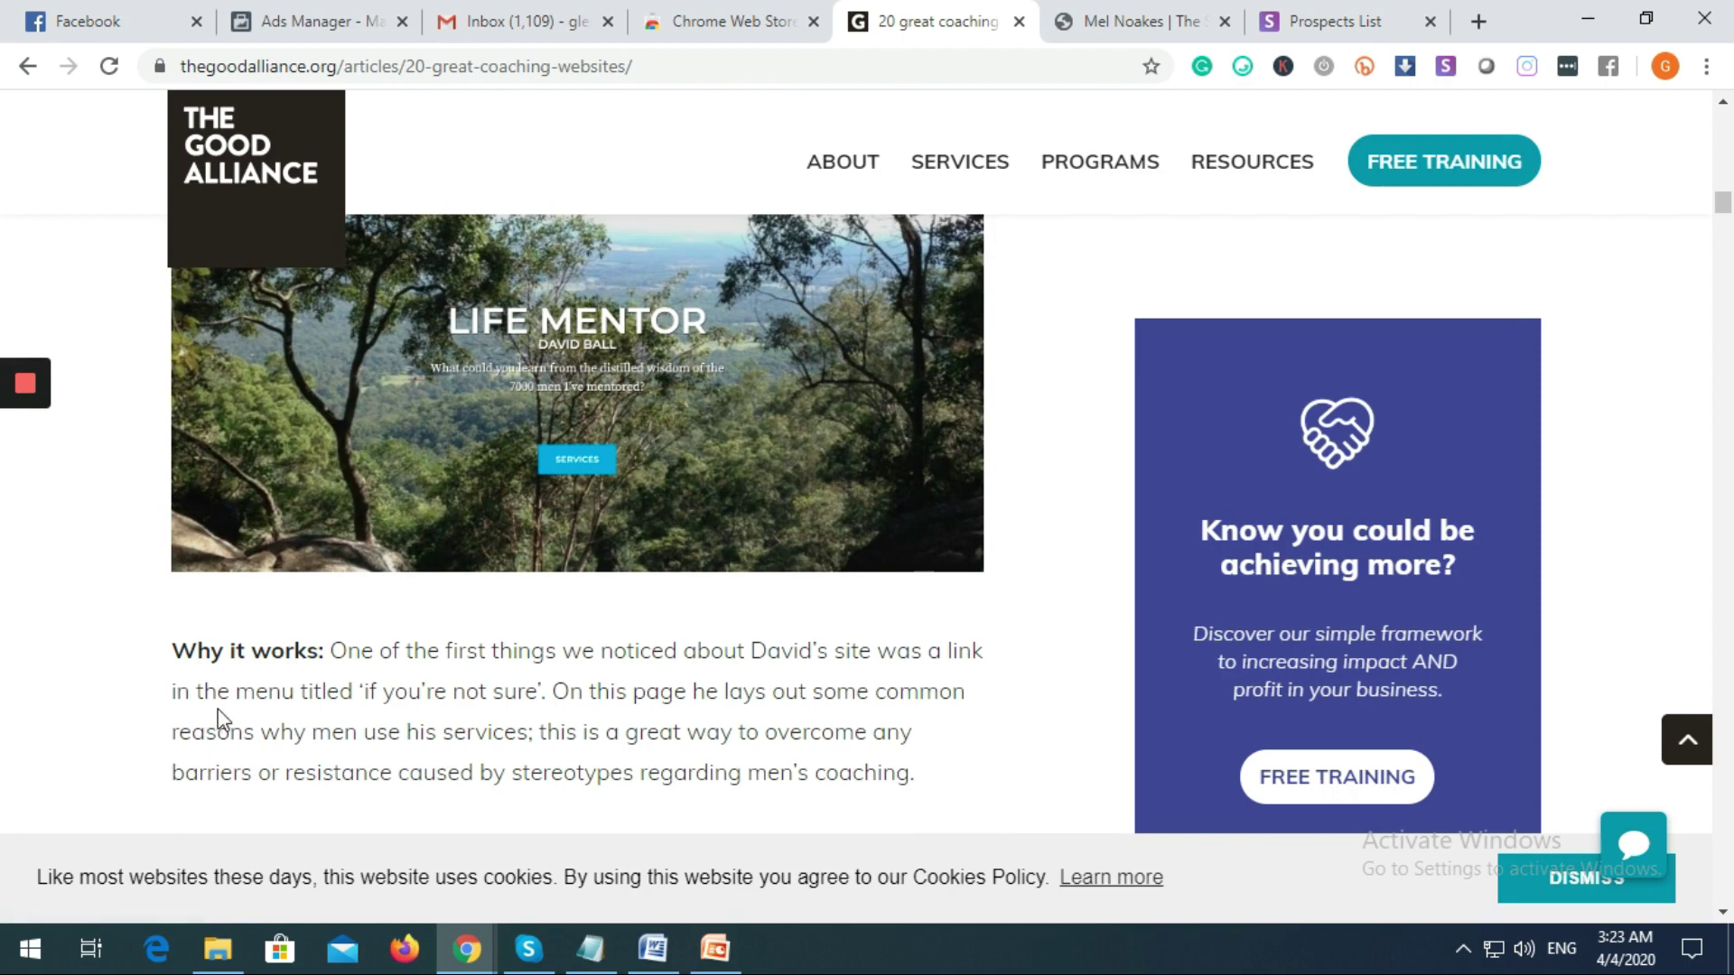
{"action": "scroll", "coordinate": [221, 713], "scroll_direction": "down", "scroll_amount": 3}
{"action": "left_click", "coordinate": [244, 607]}
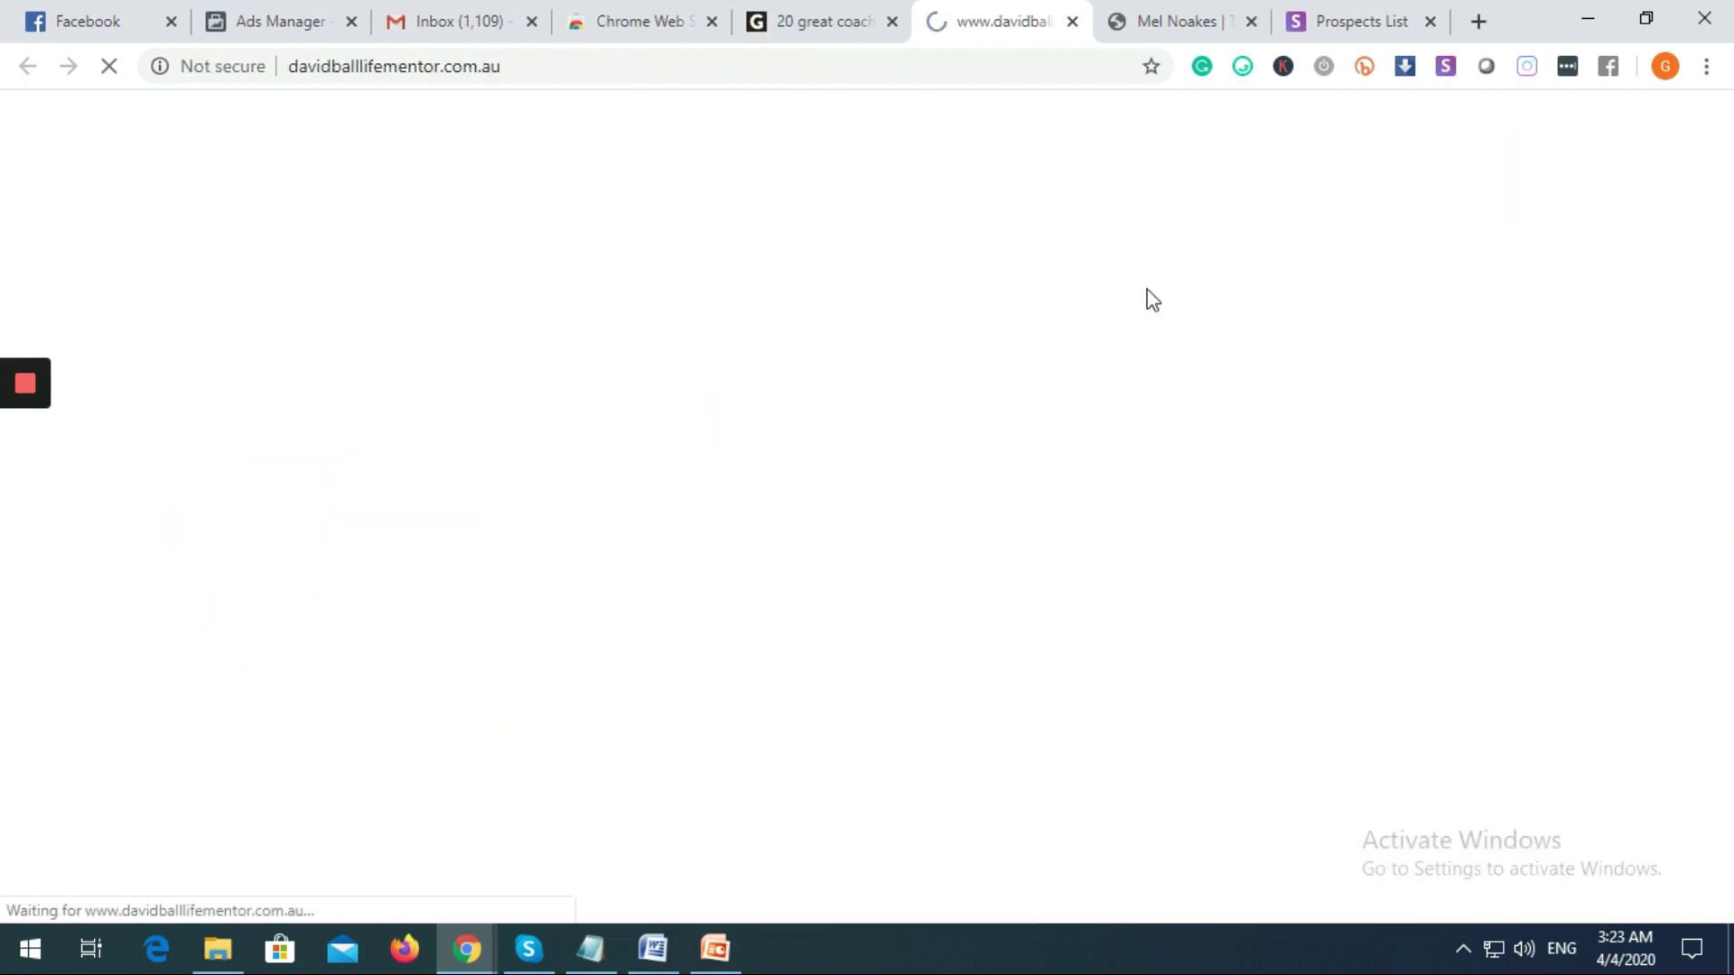
Check davidballlifementor.com.au with Snov.io, find no emails, and close the finder
{"action": "scroll", "coordinate": [1355, 348], "scroll_direction": "down", "scroll_amount": 5}
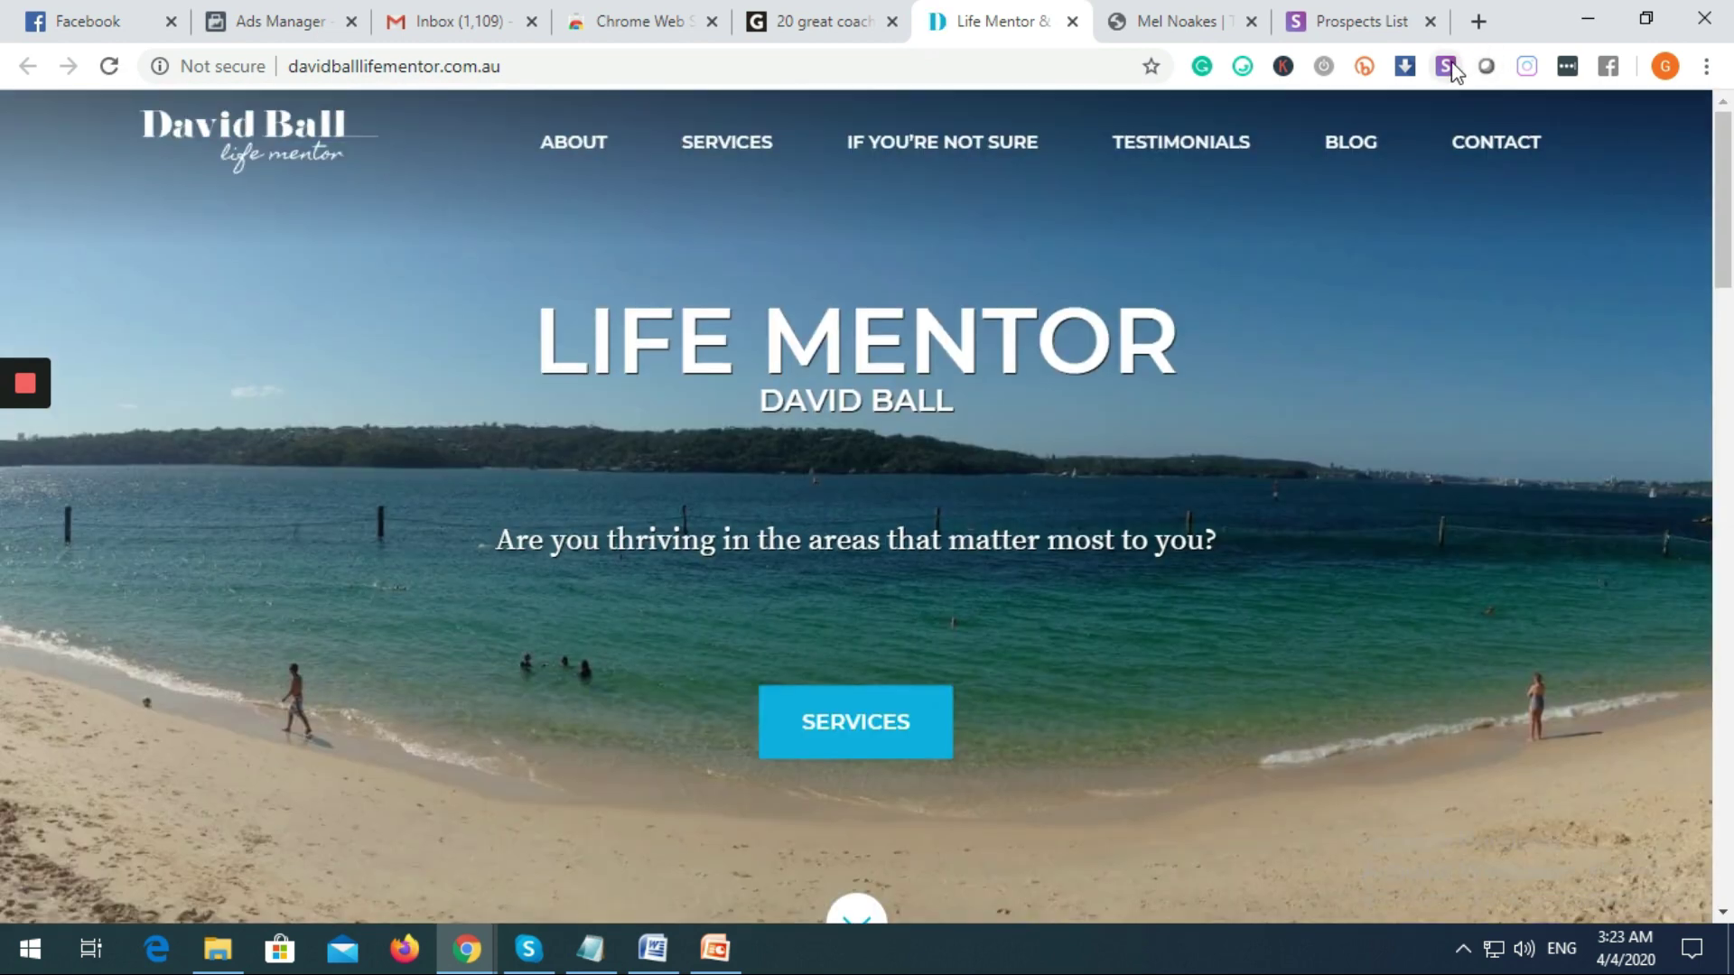
{"action": "left_click", "coordinate": [1448, 66]}
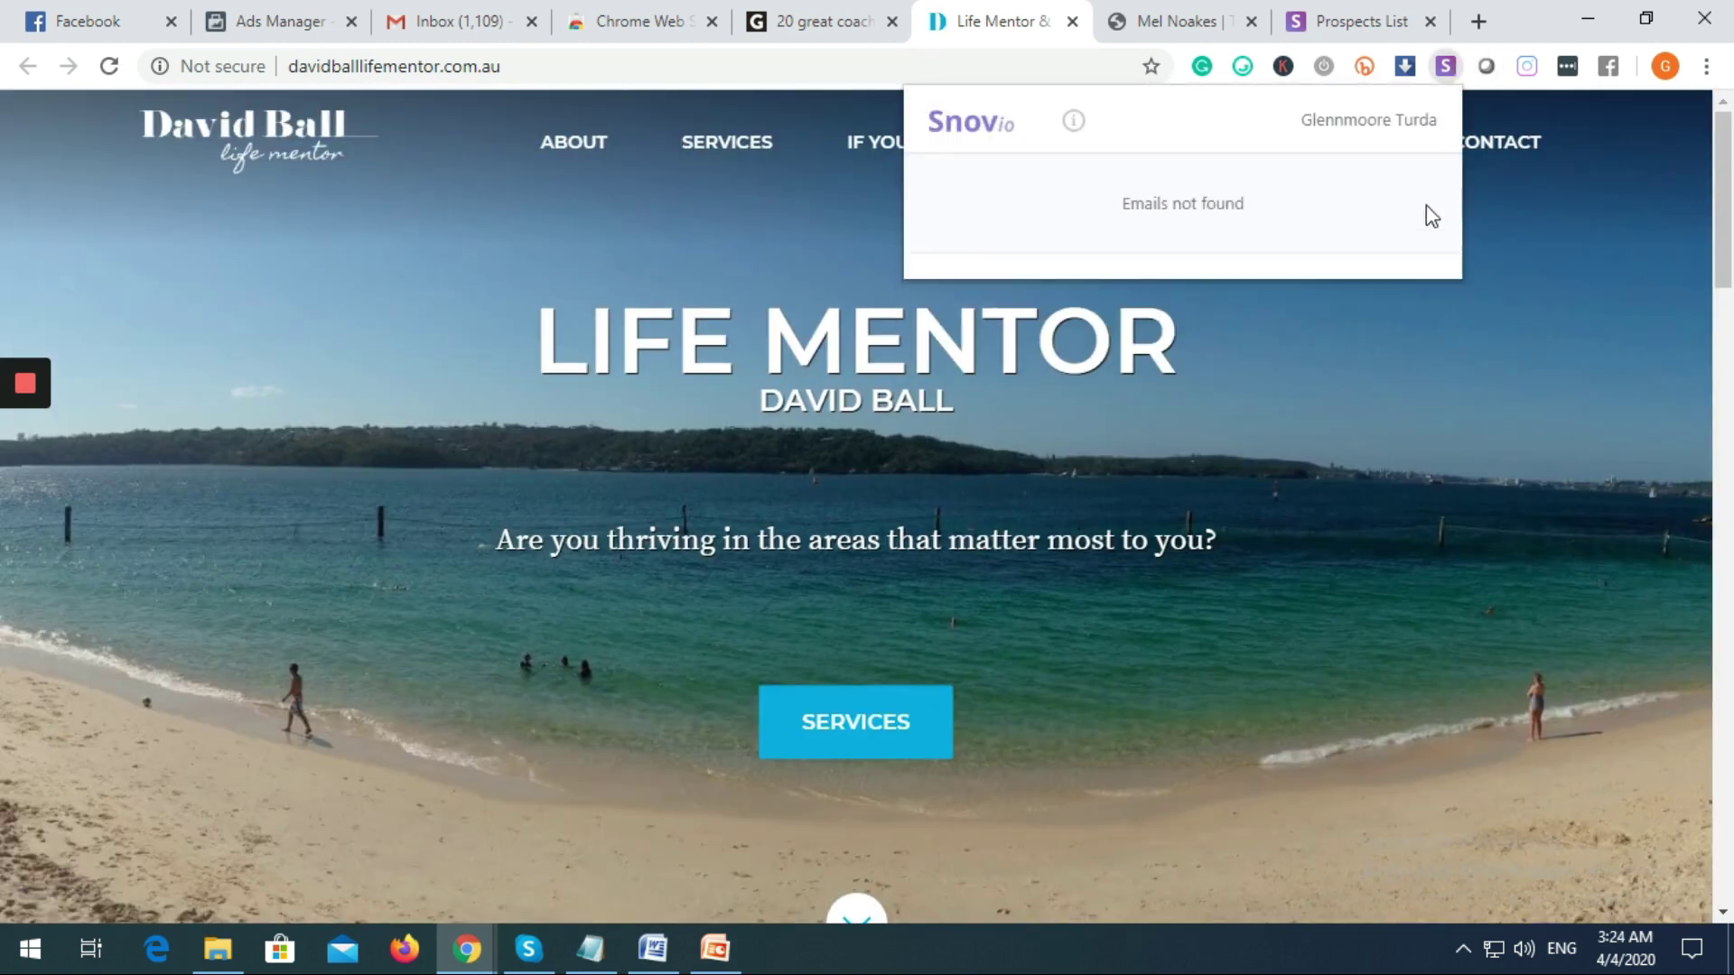
{"action": "left_click", "coordinate": [1448, 68]}
{"action": "scroll", "coordinate": [1374, 457], "scroll_direction": "down", "scroll_amount": 15}
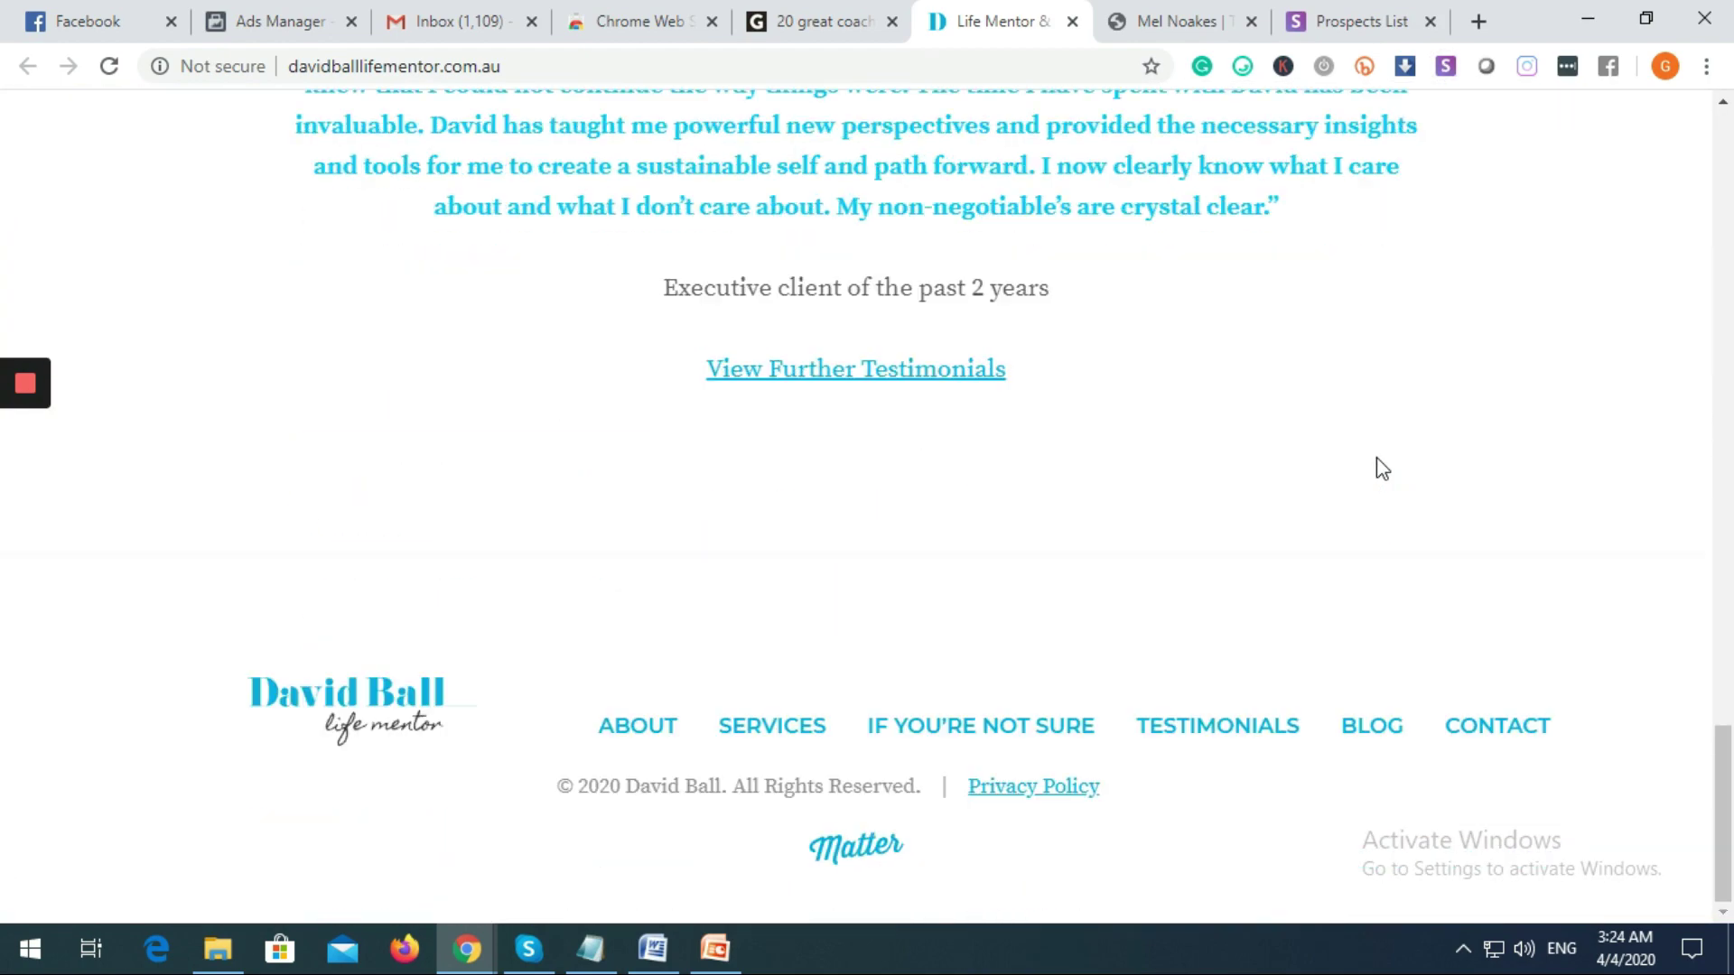
{"action": "scroll", "coordinate": [1595, 483], "scroll_direction": "up", "scroll_amount": 10}
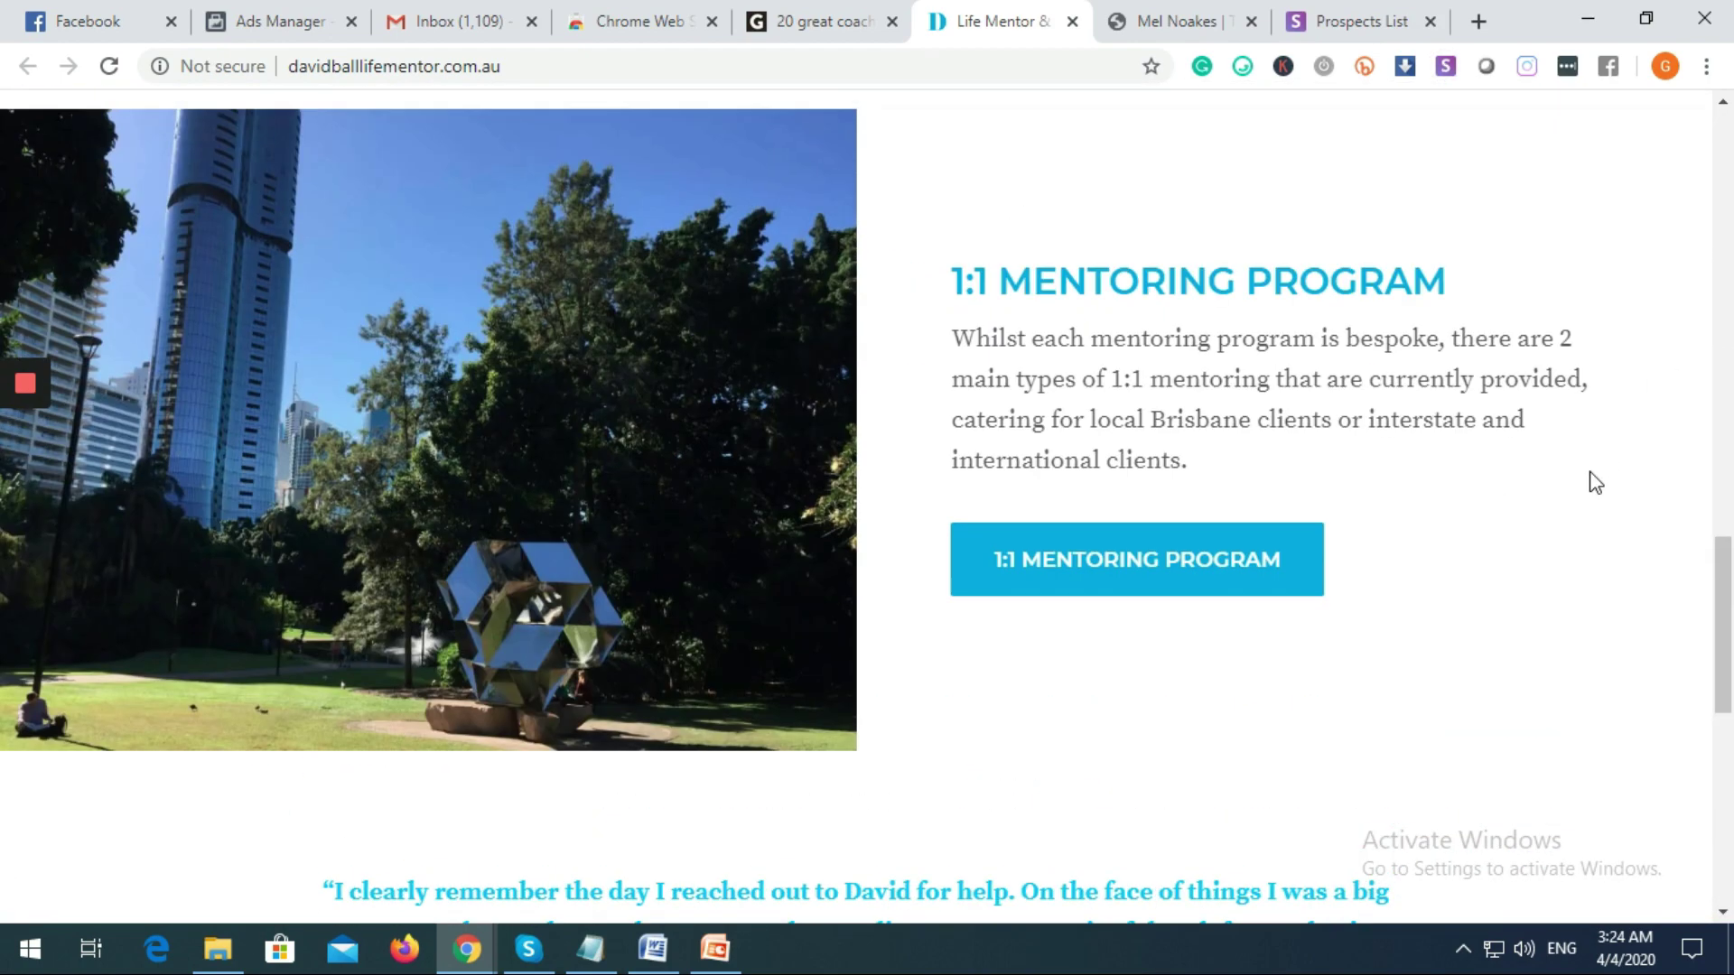
{"action": "scroll", "coordinate": [1595, 483], "scroll_direction": "up", "scroll_amount": 10}
Open '3. Gabby Bernstein' website from the article and run the Snov.io Email Finder
{"action": "left_click", "coordinate": [818, 21]}
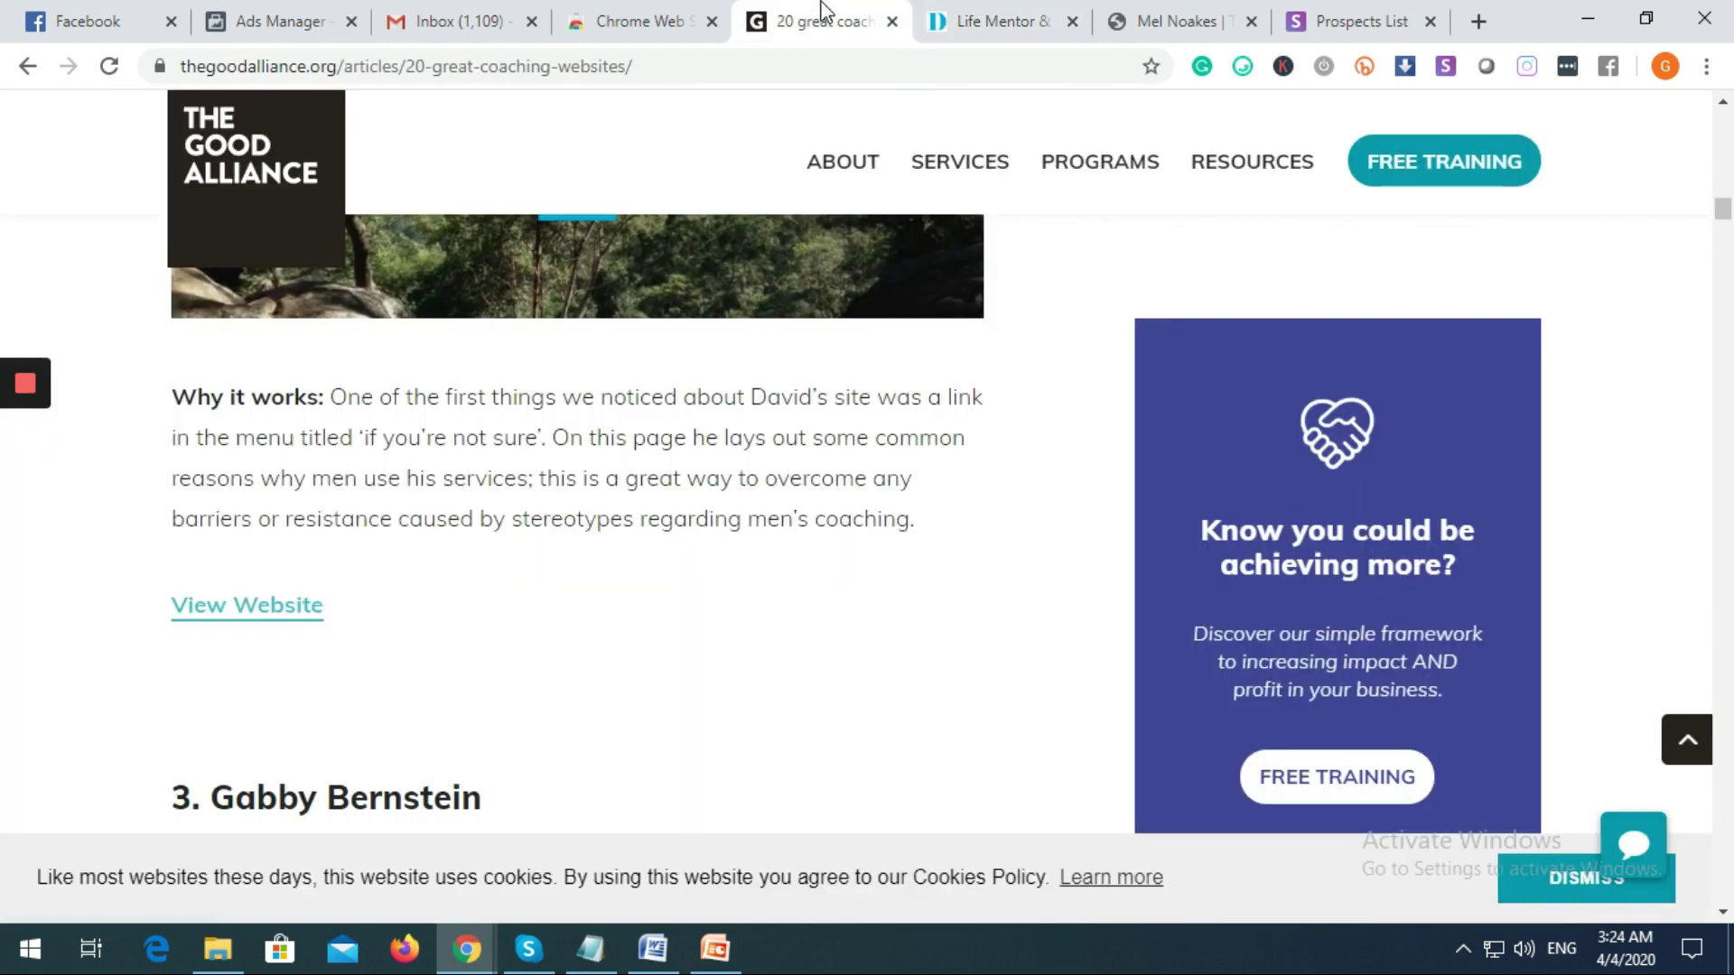
{"action": "scroll", "coordinate": [853, 498], "scroll_direction": "down", "scroll_amount": 14}
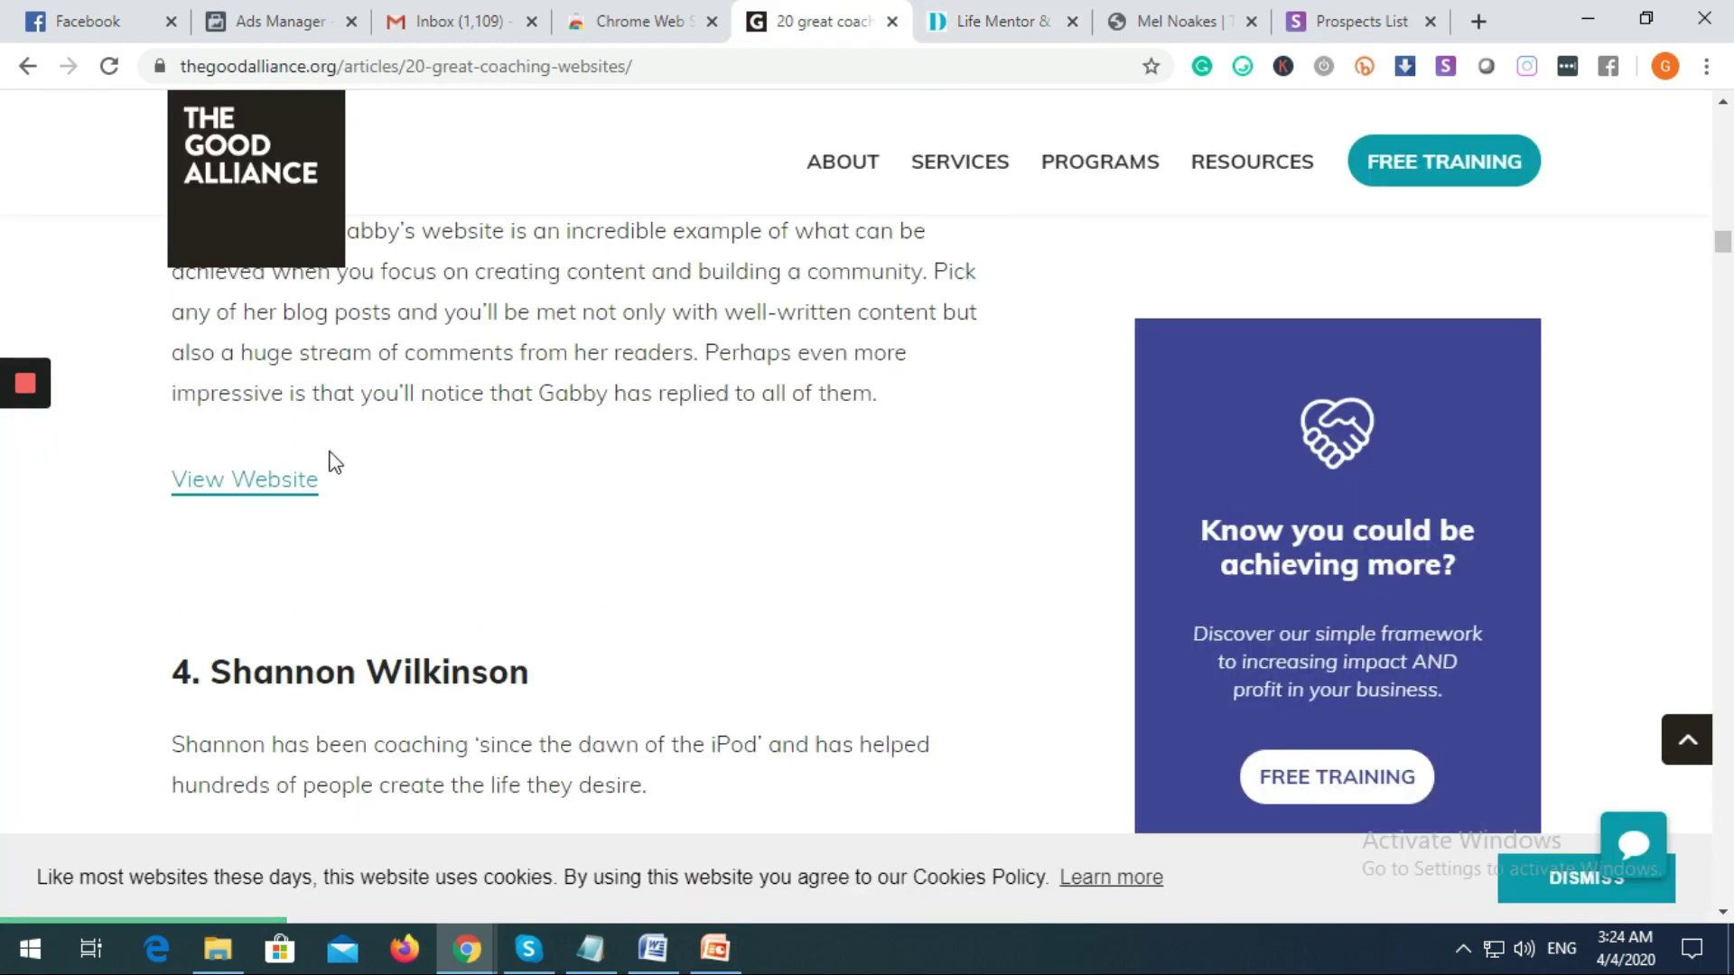
{"action": "left_click", "coordinate": [269, 492]}
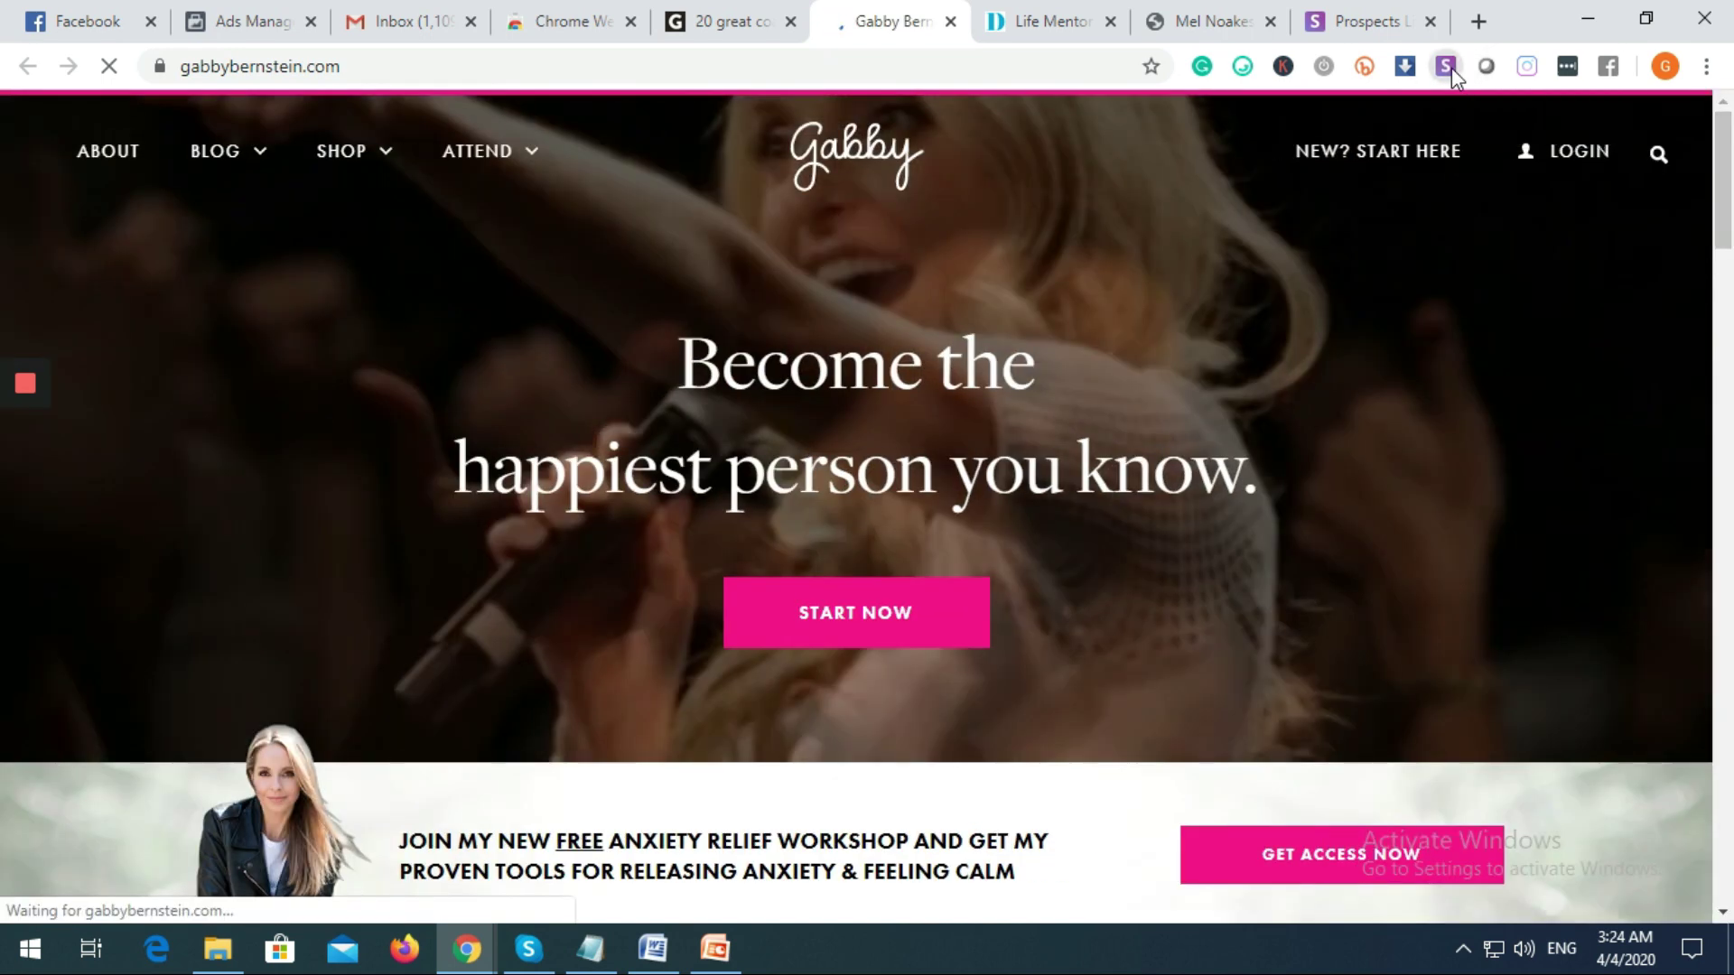
{"action": "left_click", "coordinate": [1446, 66]}
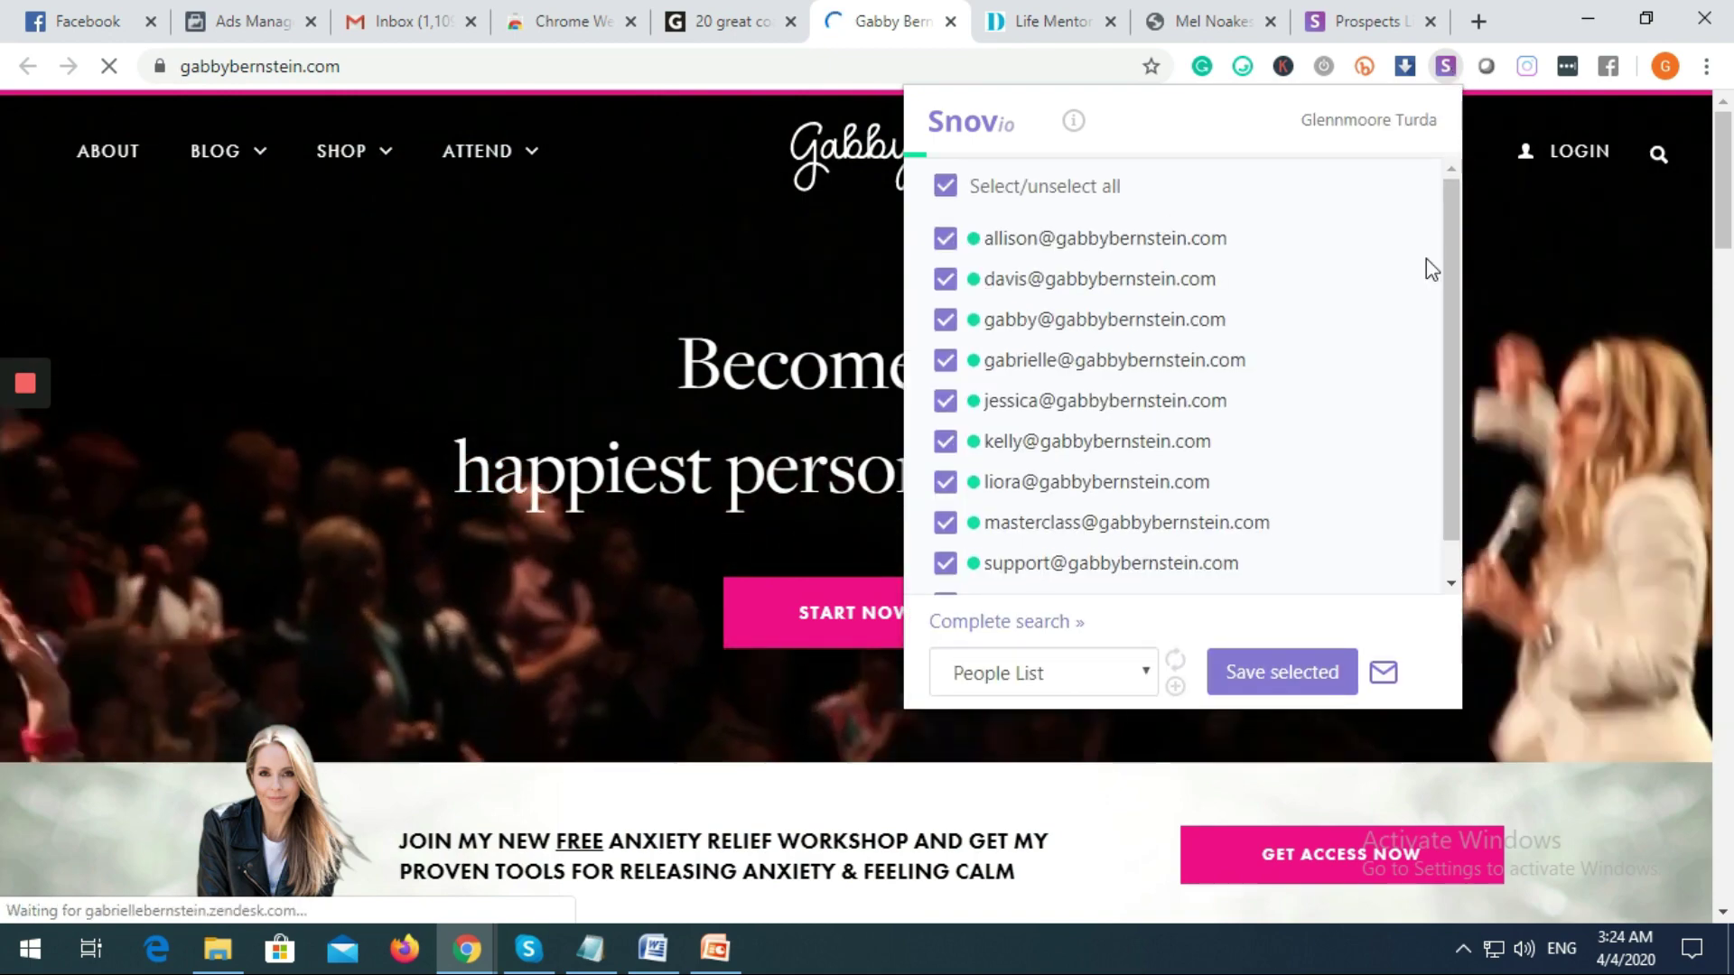
Choose 'Coaches Email' as the destination and save all ten found gabbybernstein.com addresses
{"action": "scroll", "coordinate": [1401, 391], "scroll_direction": "down", "scroll_amount": 1}
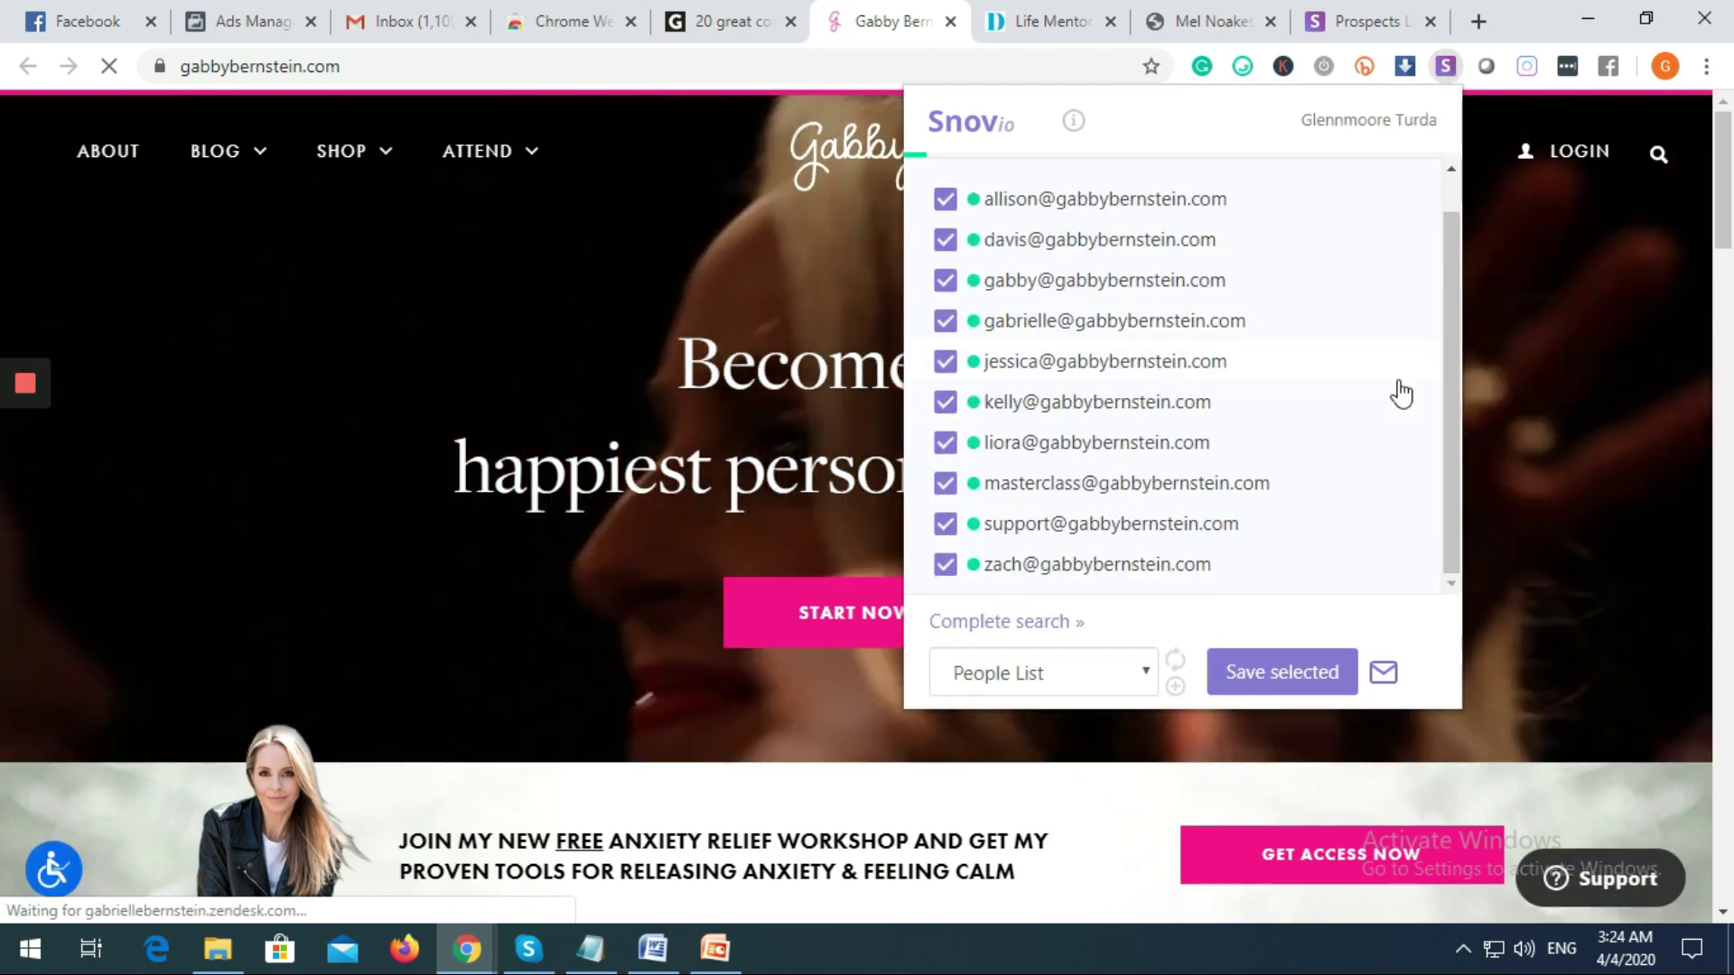
{"action": "scroll", "coordinate": [1401, 391], "scroll_direction": "up", "scroll_amount": 1}
{"action": "scroll", "coordinate": [1401, 391], "scroll_direction": "down", "scroll_amount": 1}
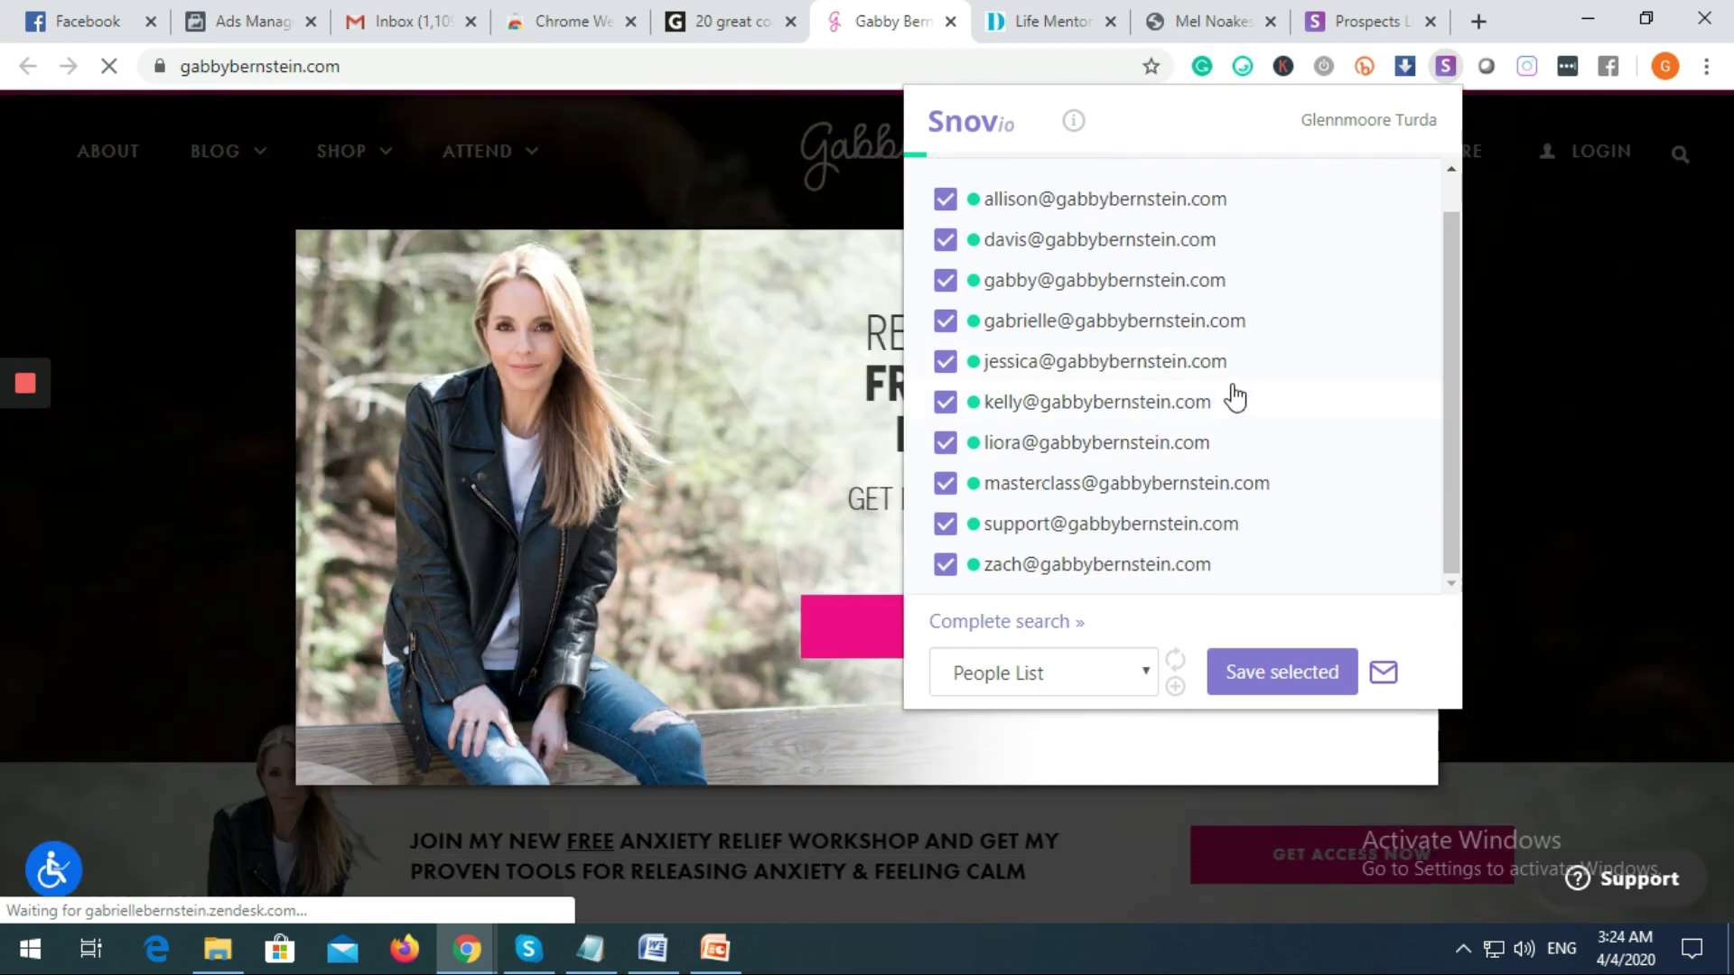
{"action": "scroll", "coordinate": [1210, 395], "scroll_direction": "up", "scroll_amount": 1}
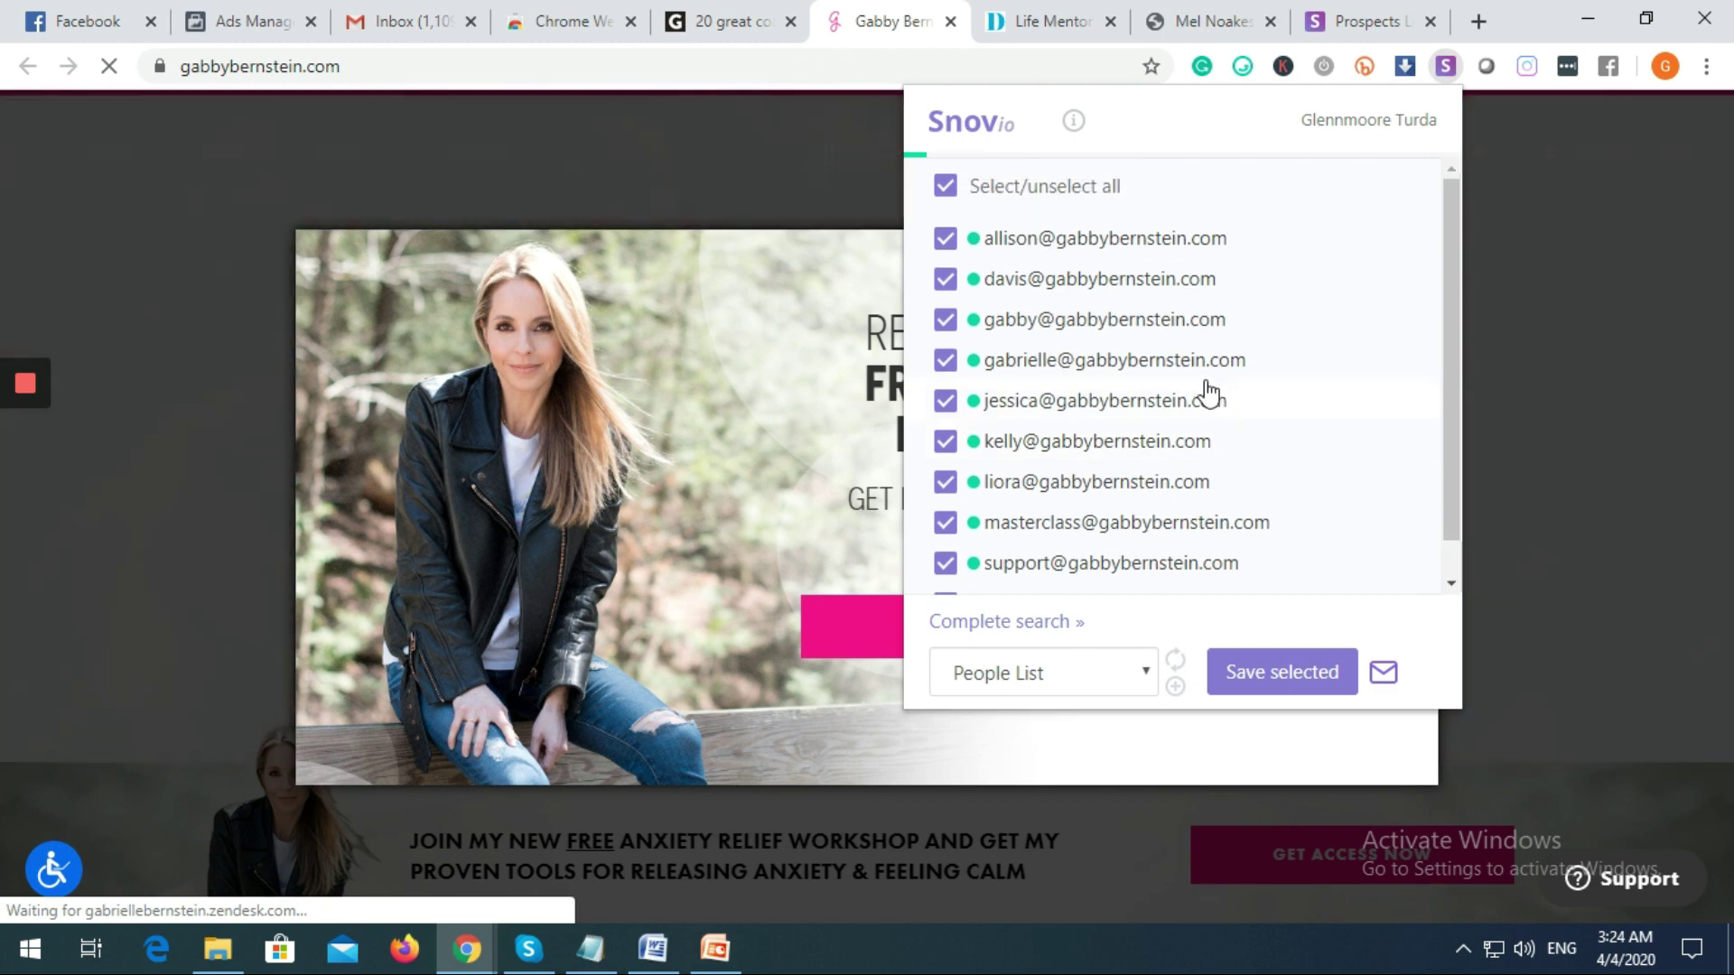
{"action": "scroll", "coordinate": [1250, 376], "scroll_direction": "down", "scroll_amount": 1}
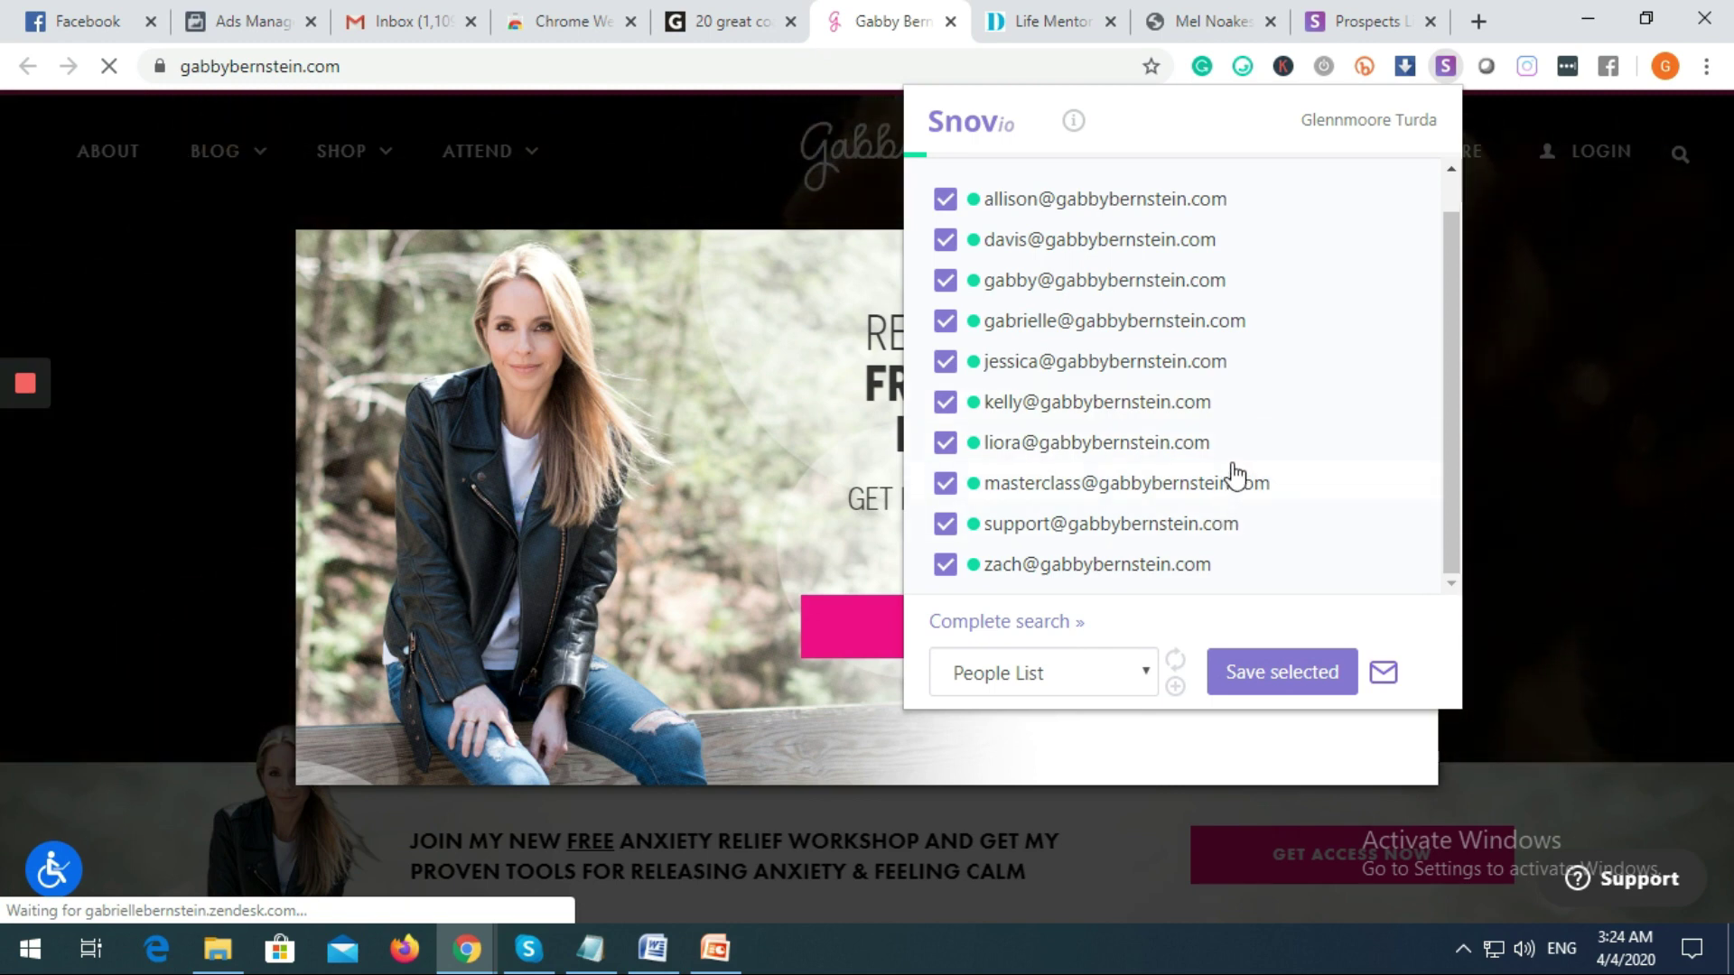
{"action": "left_click", "coordinate": [1138, 672]}
{"action": "left_click", "coordinate": [1078, 713]}
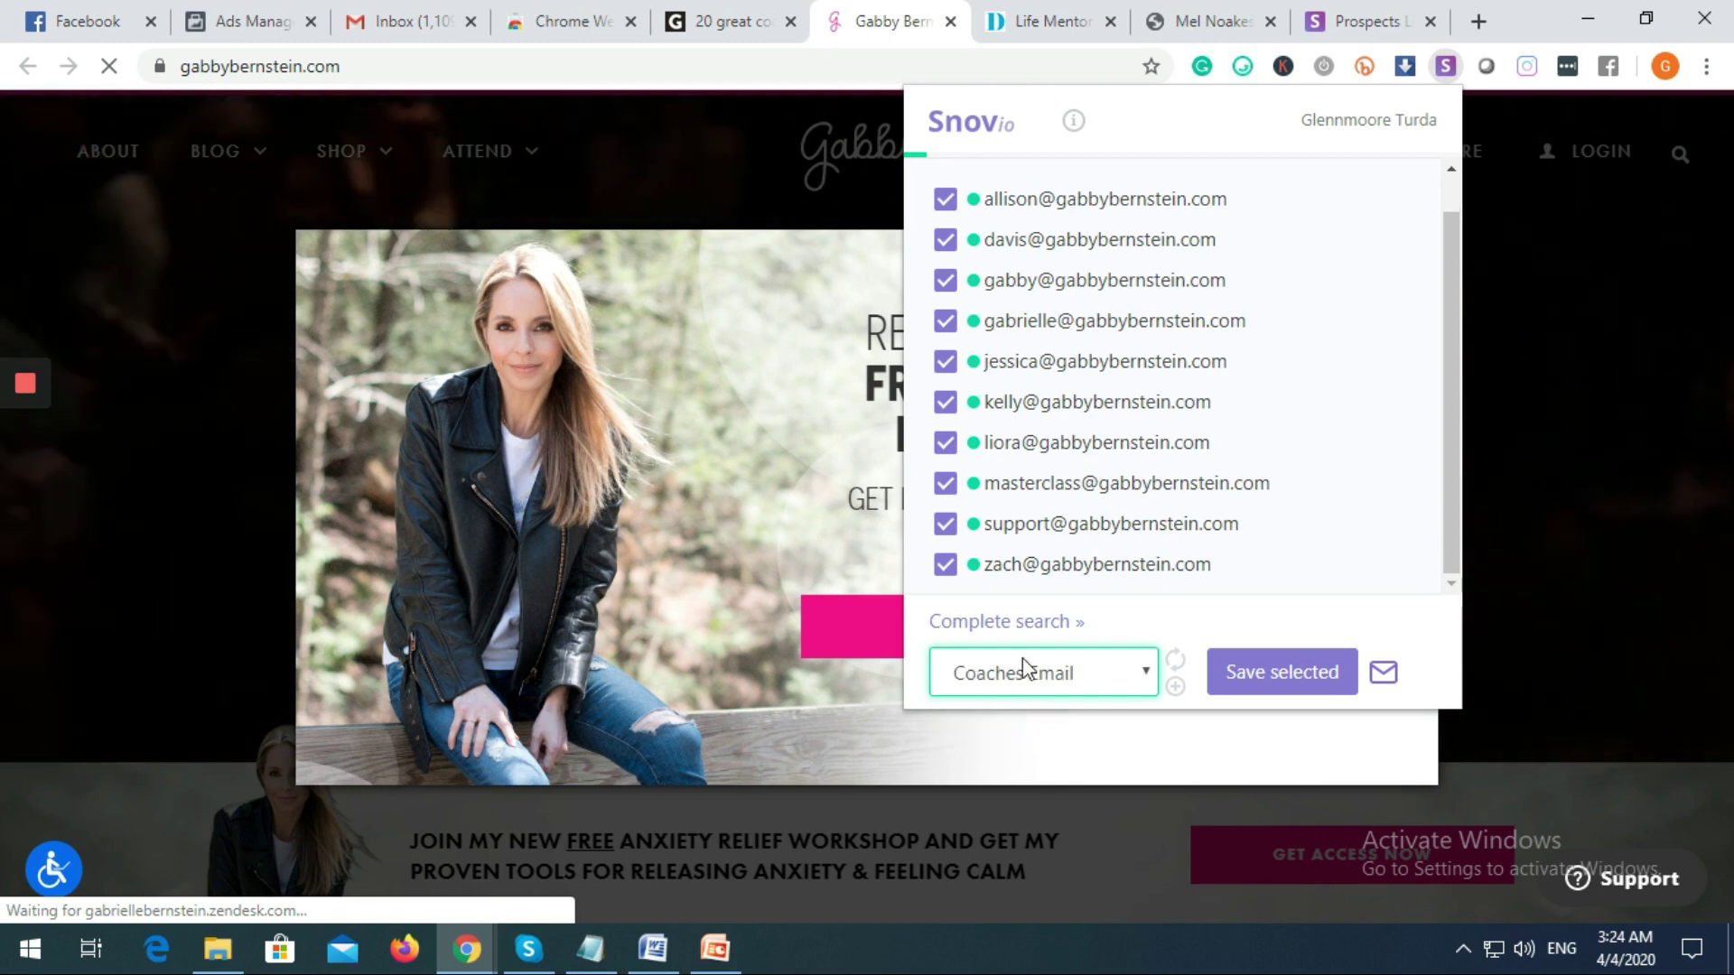
{"action": "scroll", "coordinate": [1364, 482], "scroll_direction": "up", "scroll_amount": 1}
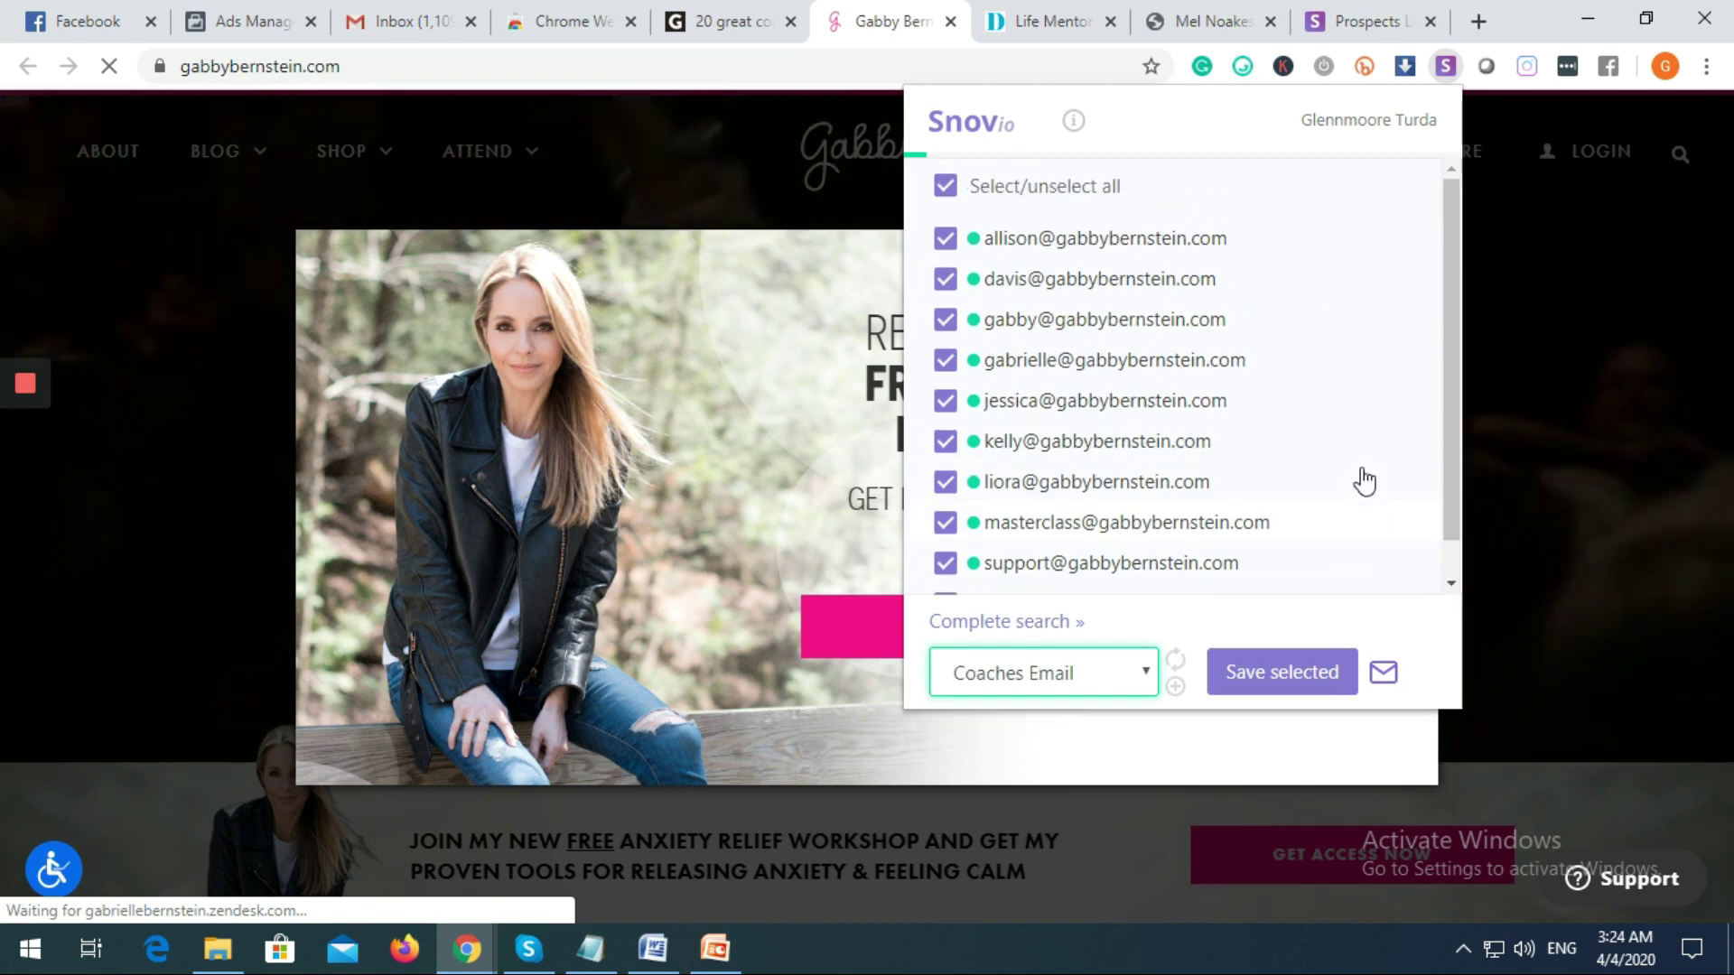
{"action": "left_click", "coordinate": [1284, 669]}
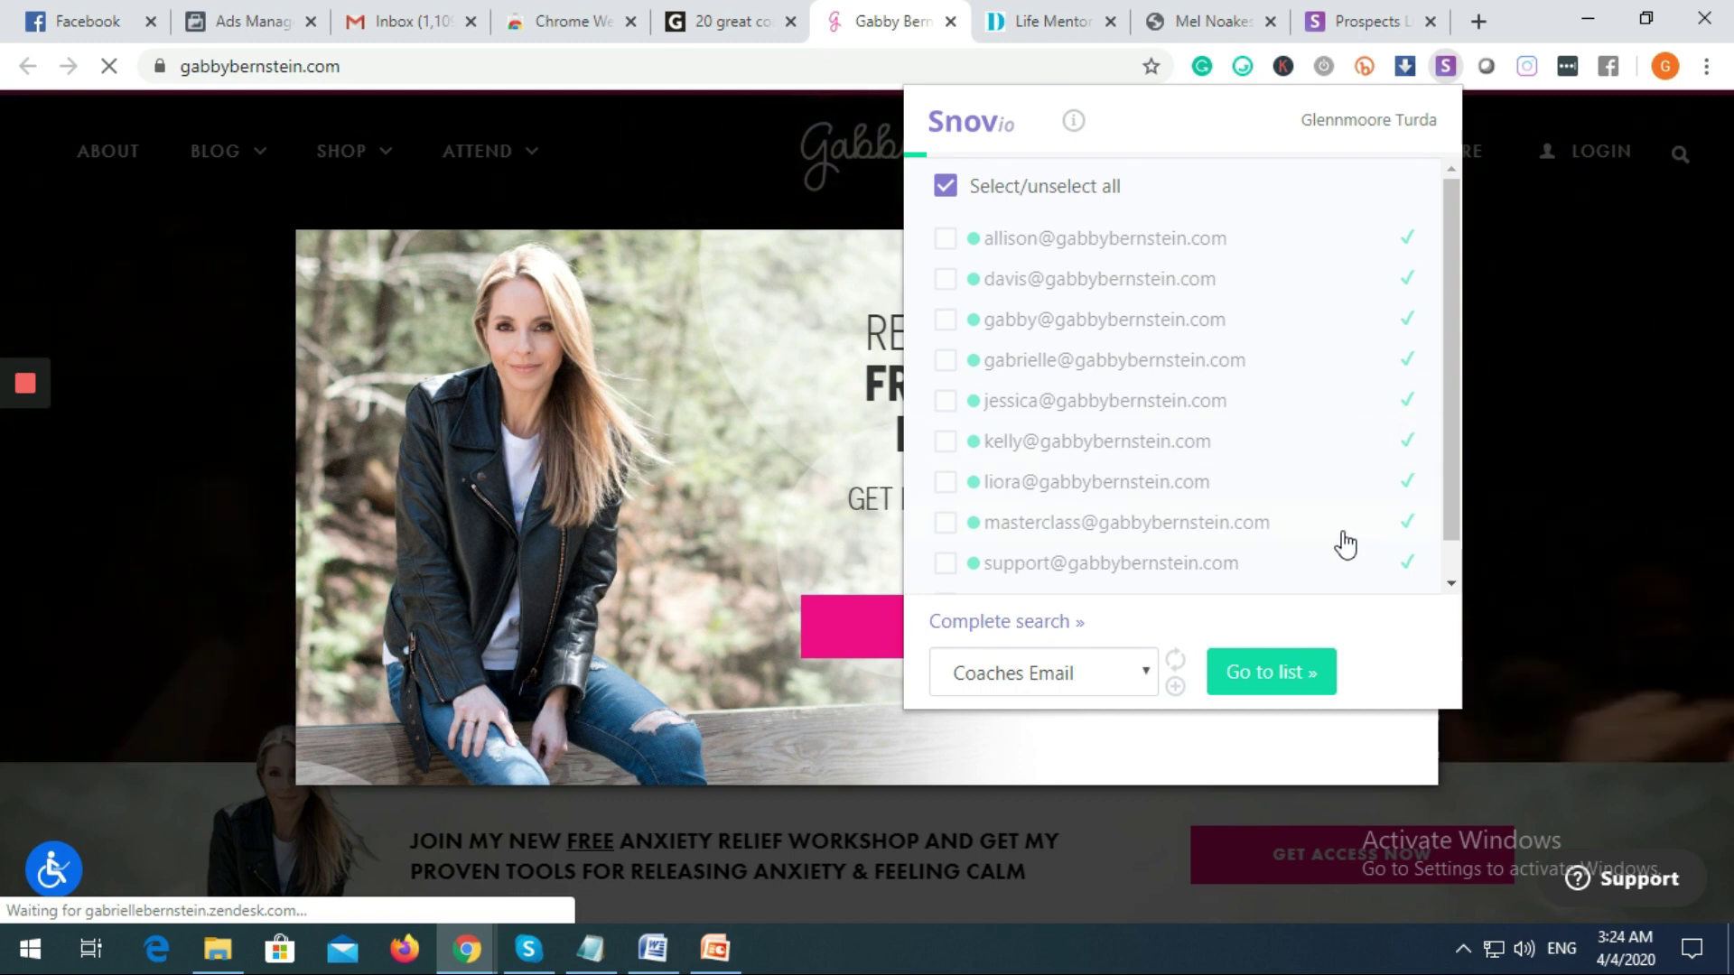
Reload the Snov.io prospects page and open Coaches Email showing ten gabbybernstein.com prospects
{"action": "left_click", "coordinate": [1369, 19]}
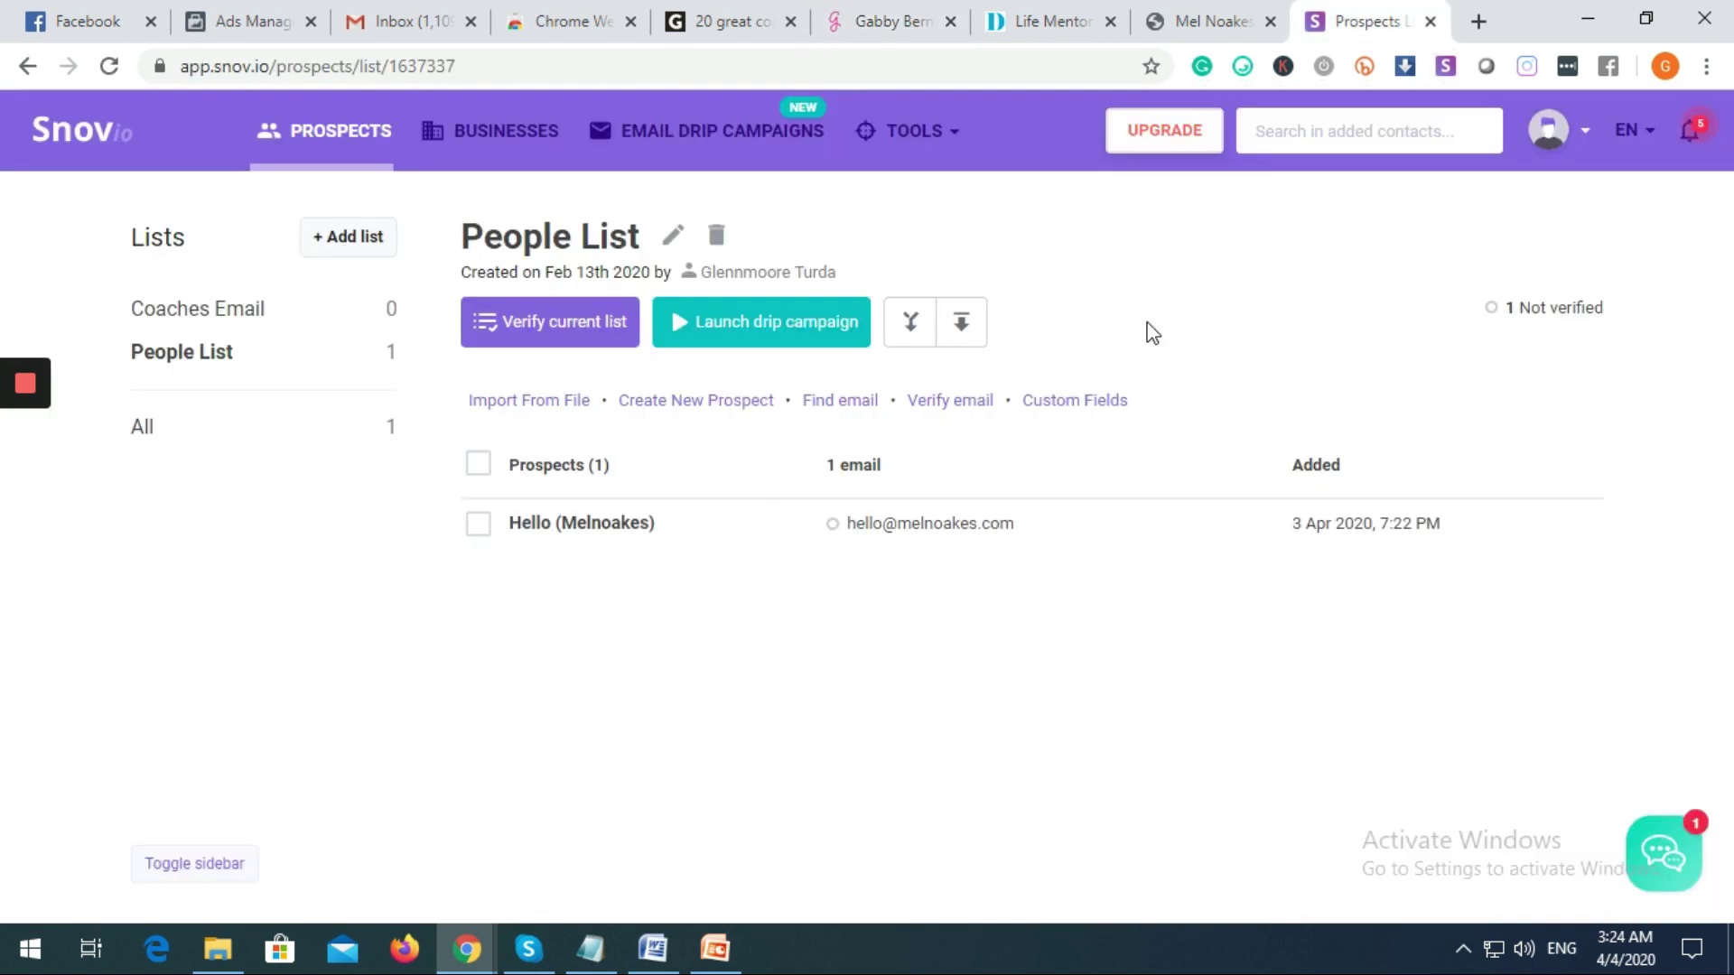
{"action": "left_click", "coordinate": [112, 69]}
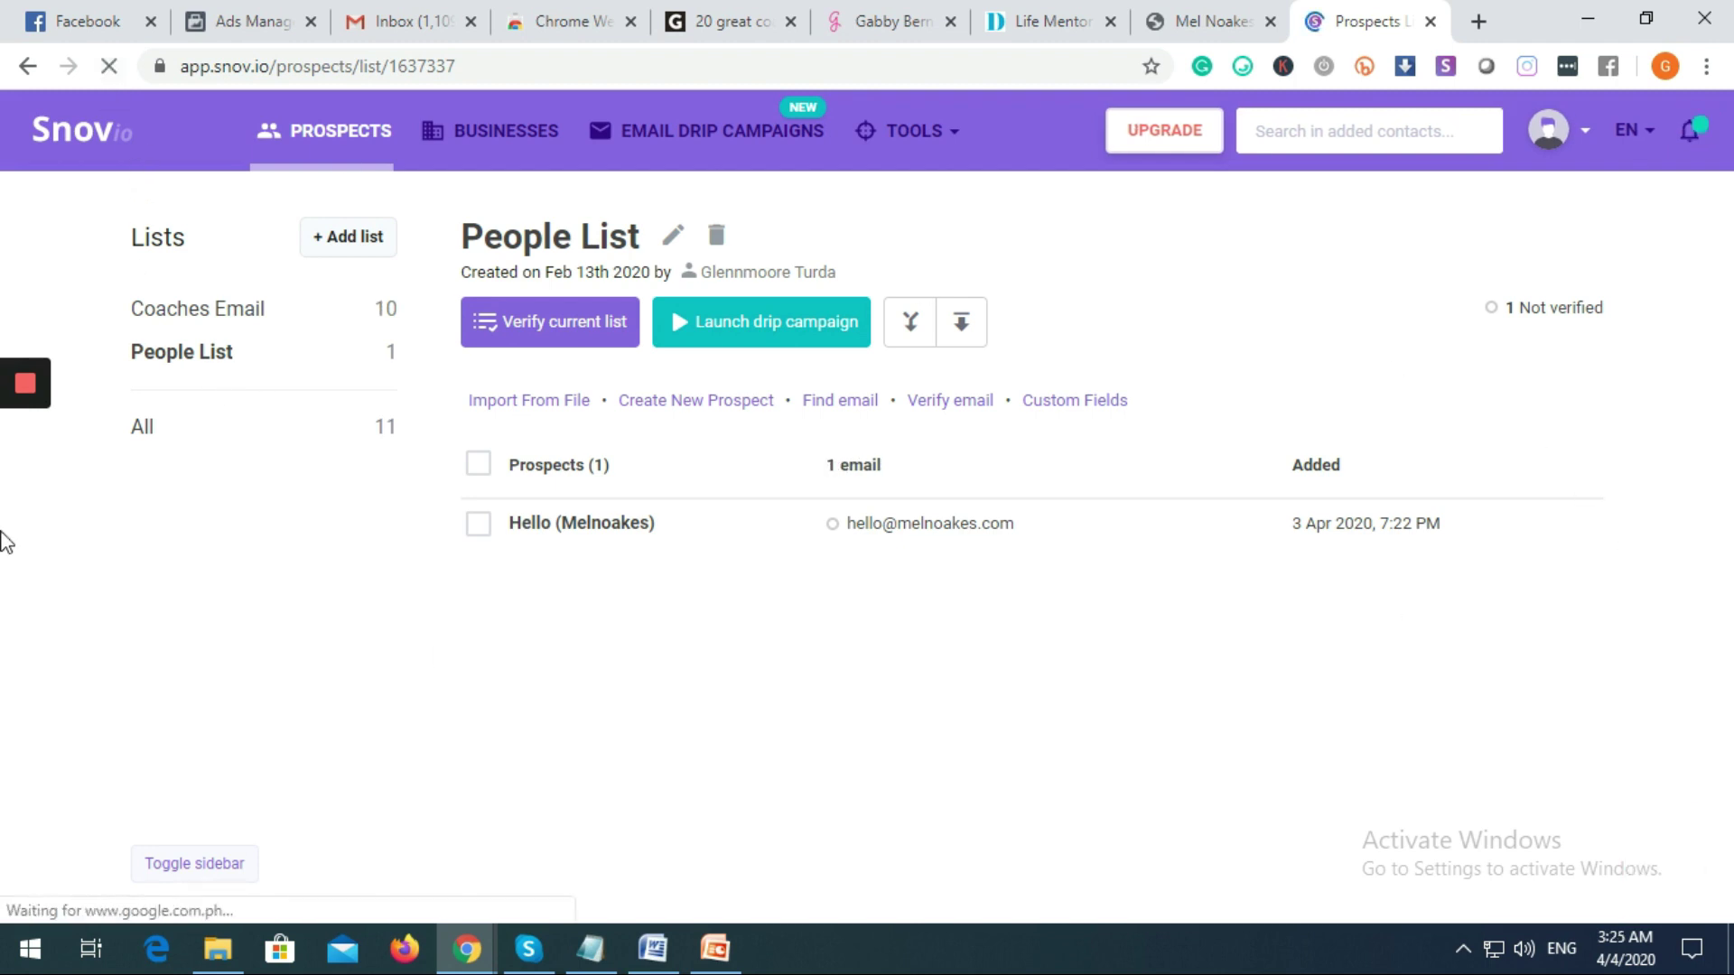
{"action": "left_click", "coordinate": [391, 318]}
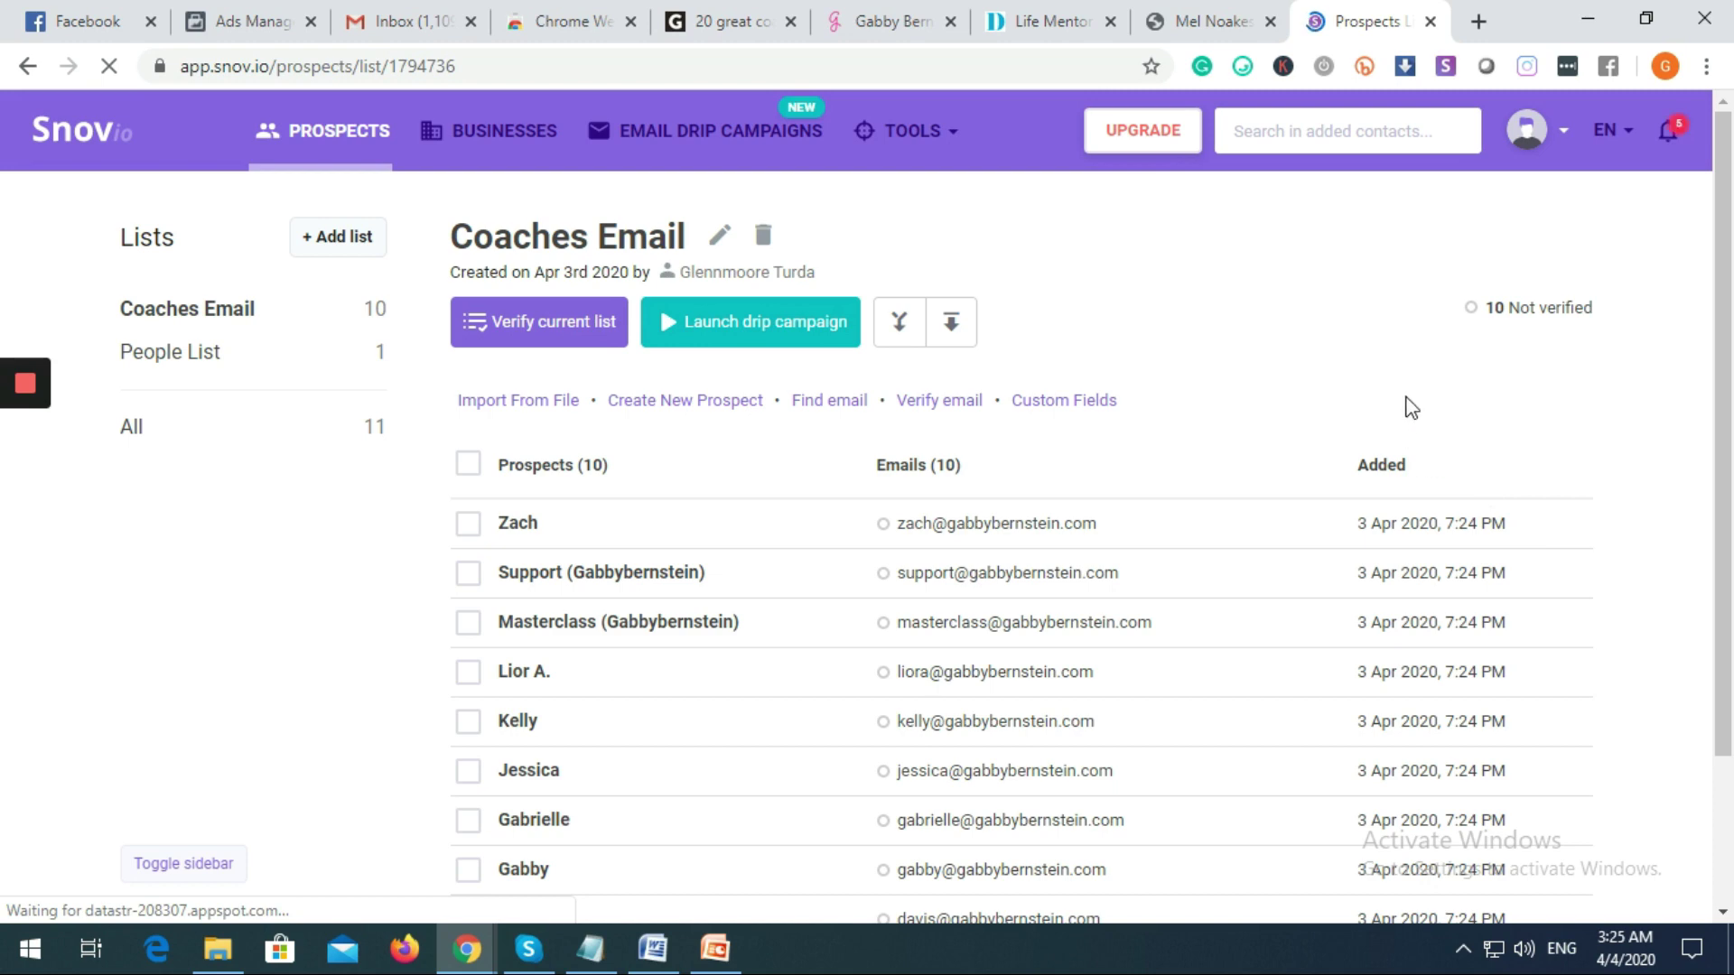
{"action": "scroll", "coordinate": [1412, 408], "scroll_direction": "down", "scroll_amount": 2}
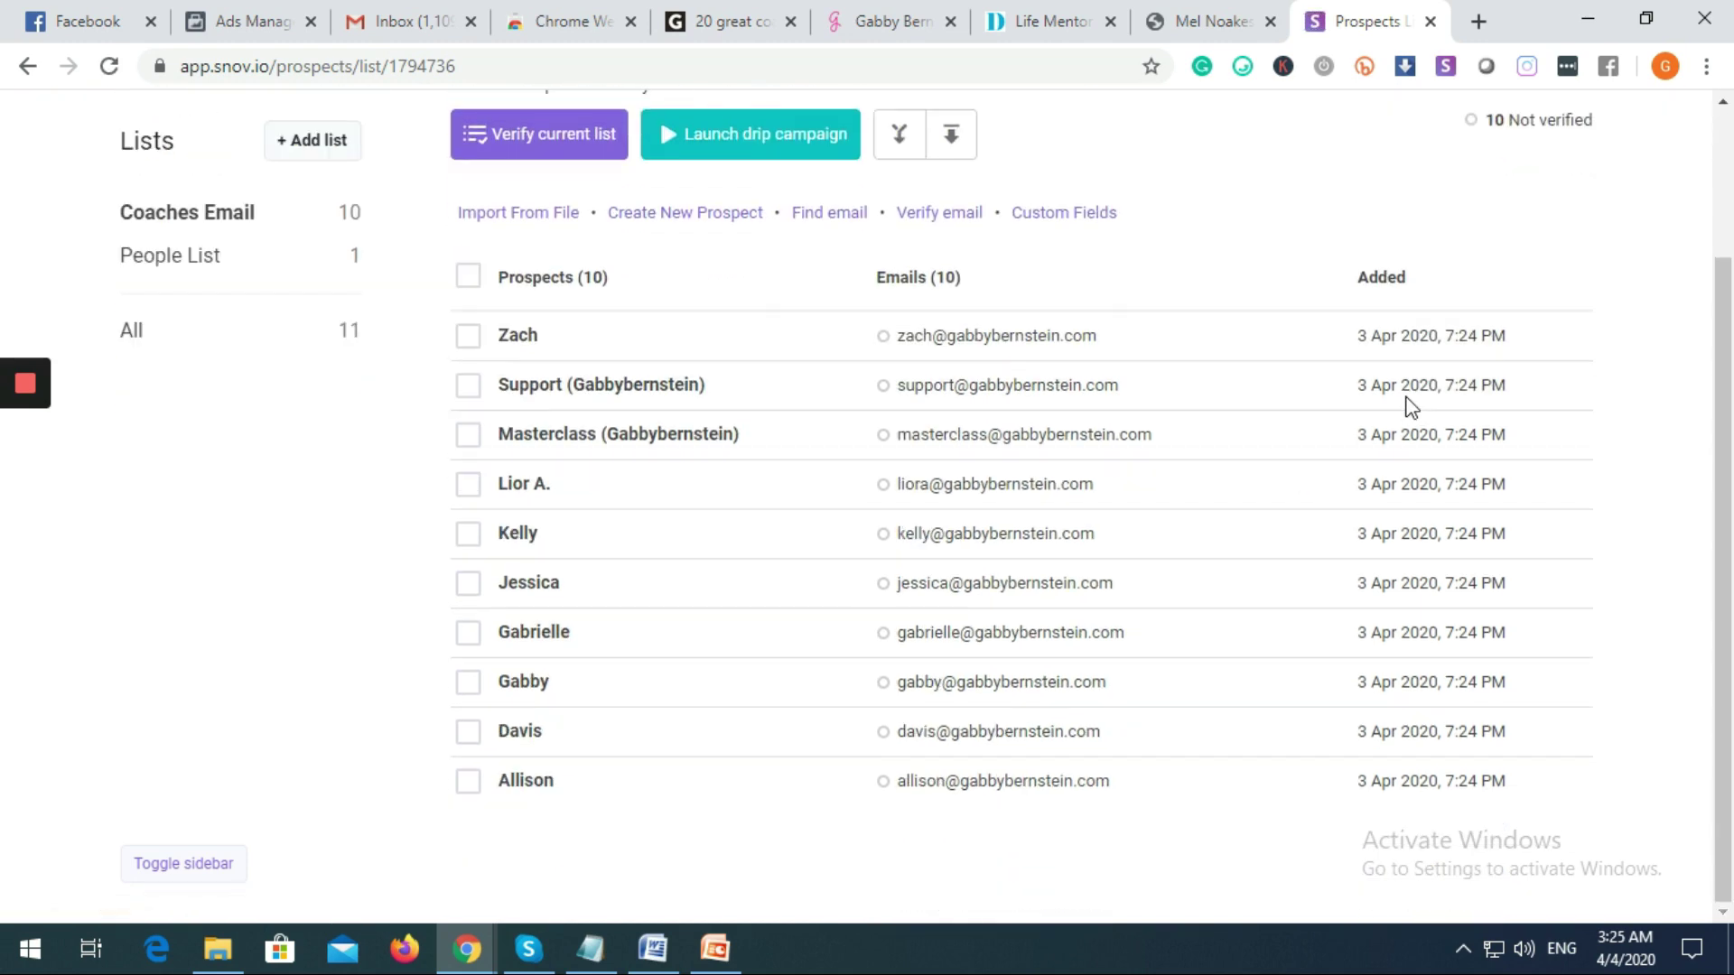
{"action": "scroll", "coordinate": [1412, 408], "scroll_direction": "up", "scroll_amount": 1}
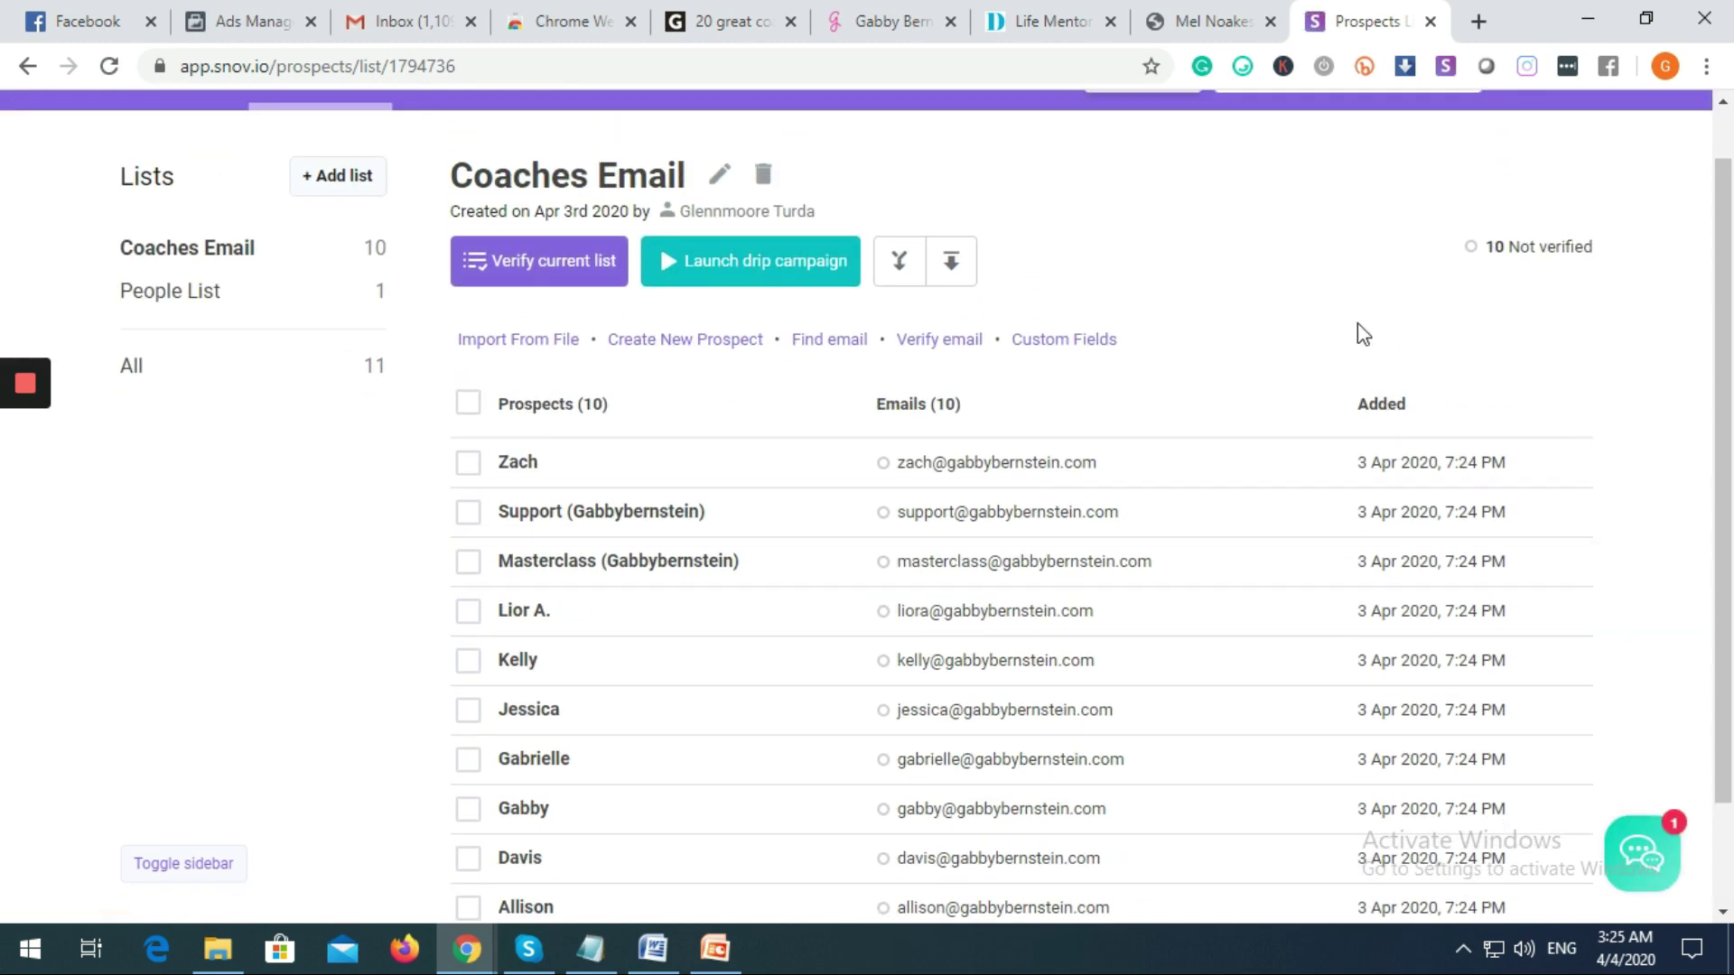
{"action": "scroll", "coordinate": [1345, 361], "scroll_direction": "up", "scroll_amount": 1}
{"action": "scroll", "coordinate": [1333, 384], "scroll_direction": "down", "scroll_amount": 2}
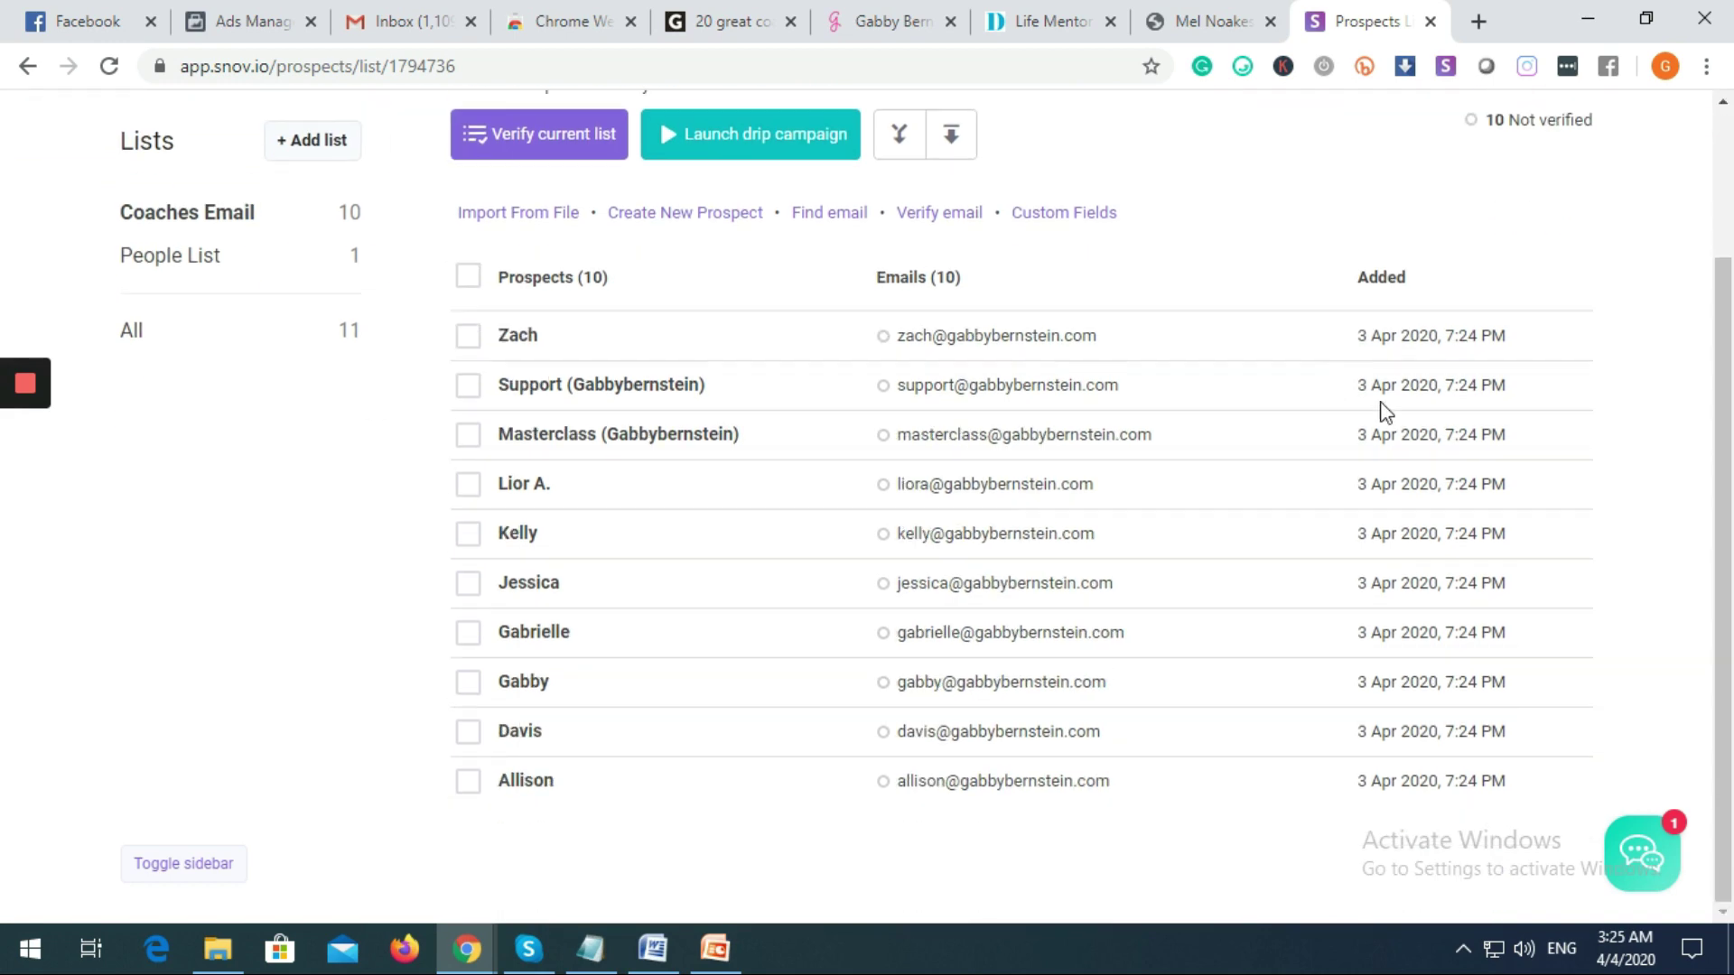
{"action": "scroll", "coordinate": [1386, 412], "scroll_direction": "up", "scroll_amount": 2}
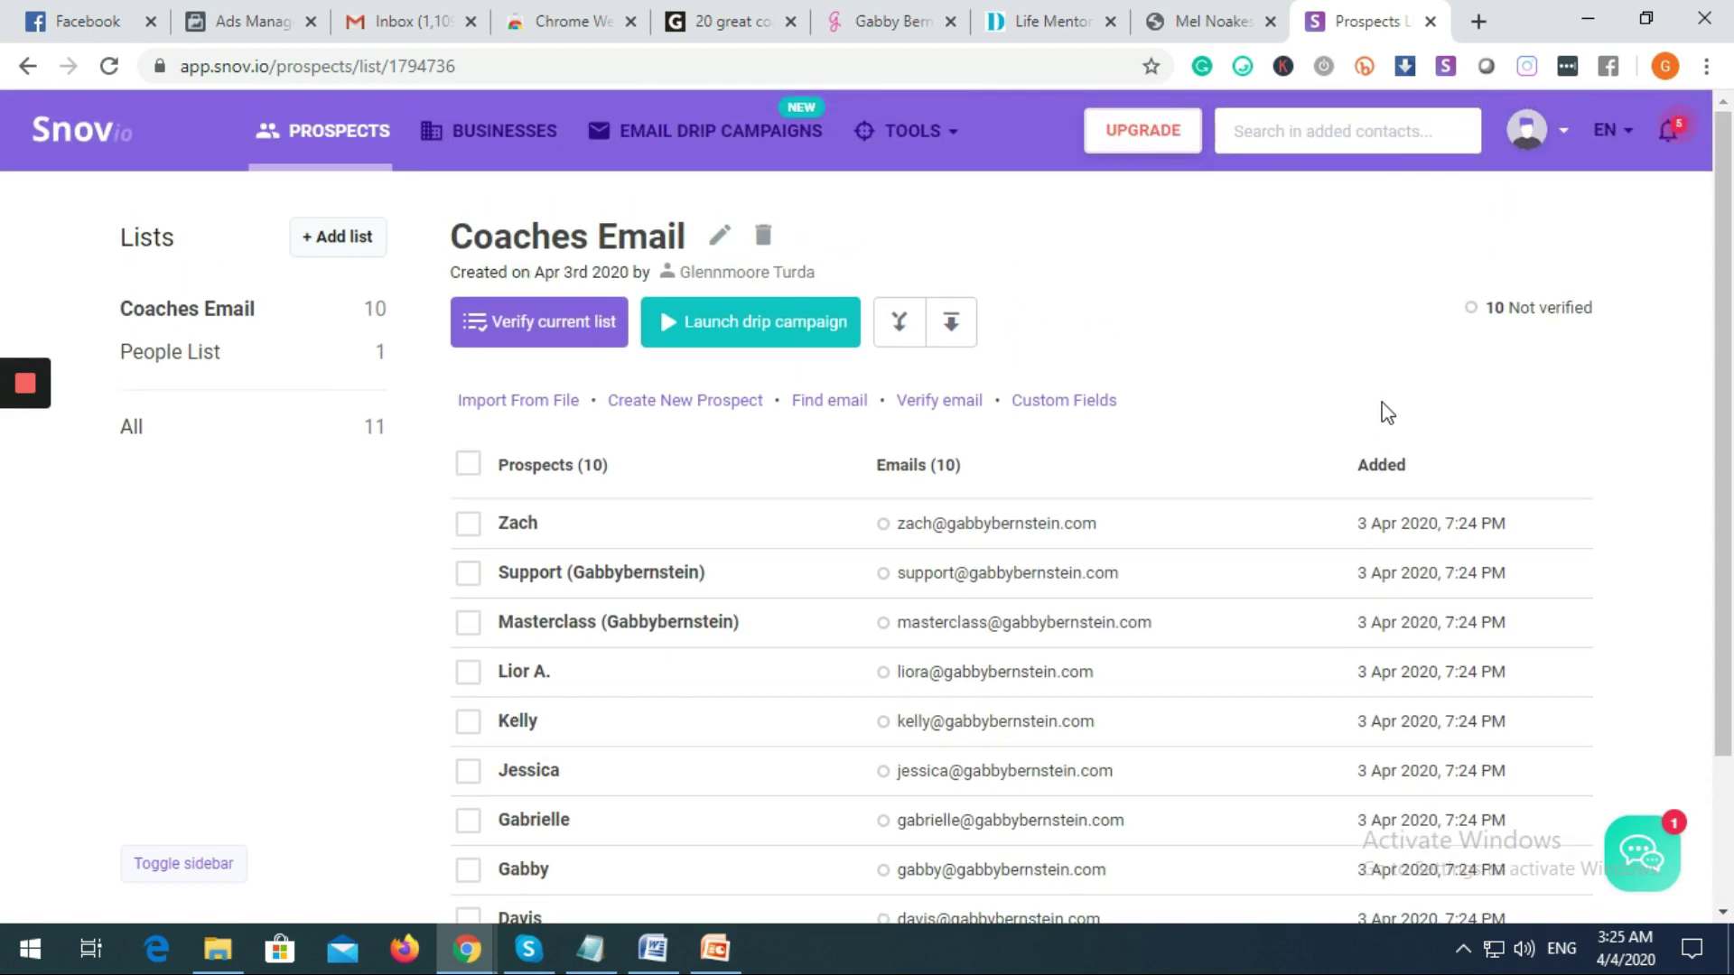